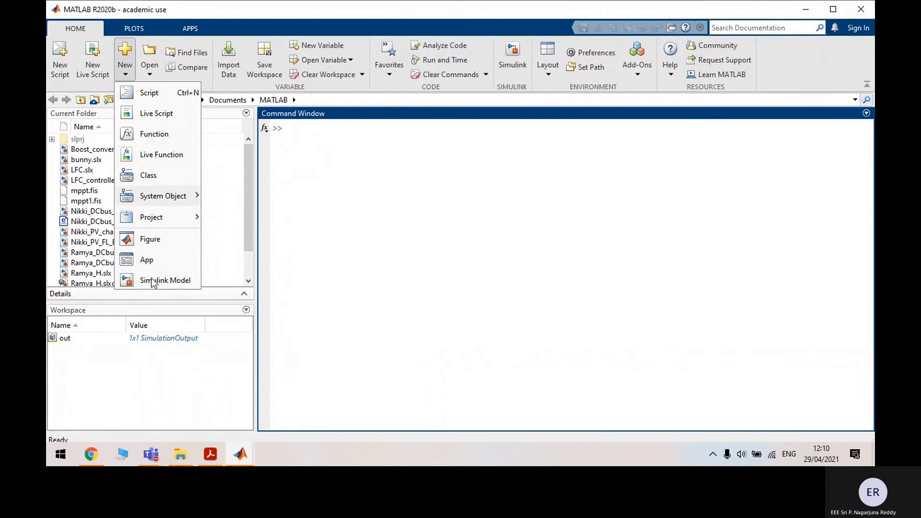
Start a new Simulink model from MATLAB Home and maximize the Start Page
click(158, 278)
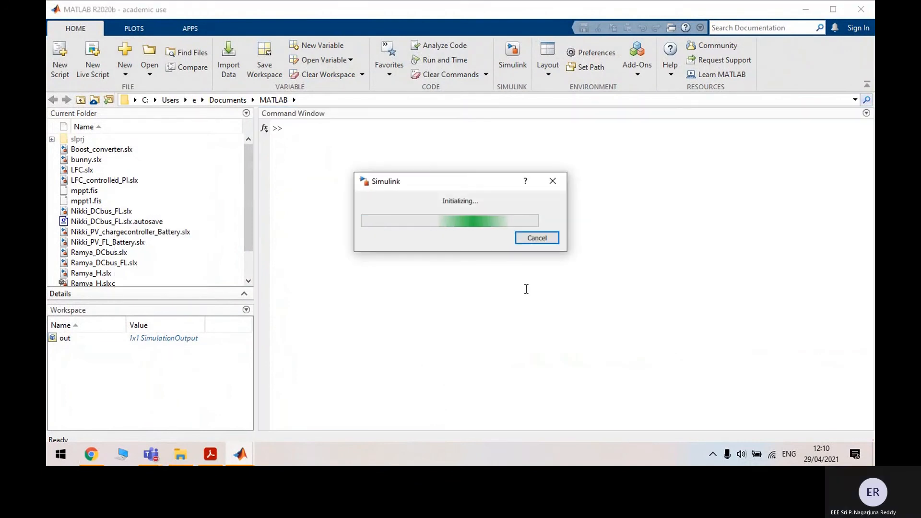
click(547, 238)
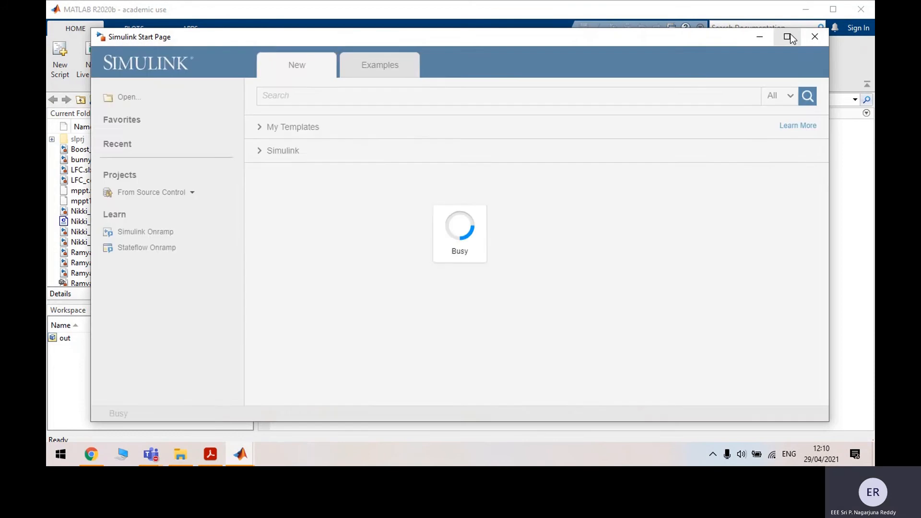
click(787, 37)
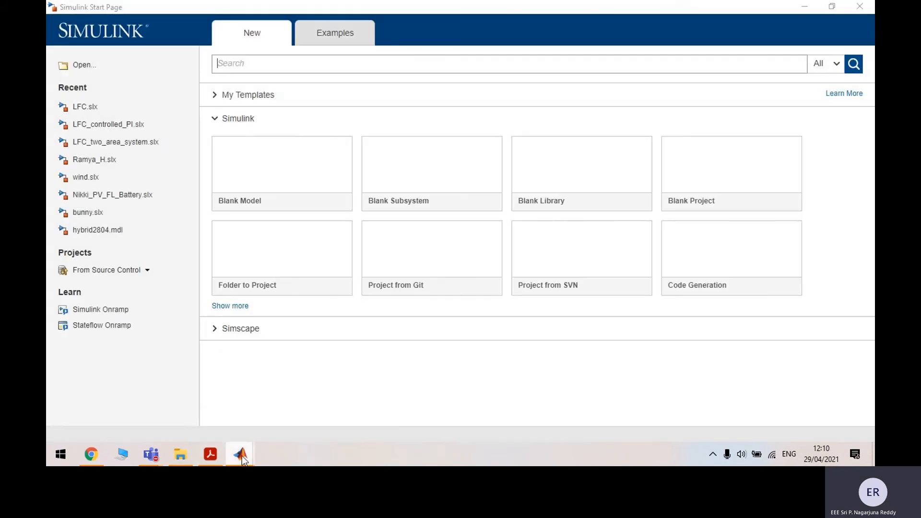
Minimize the meeting window, return to the Simulink Start Page and create a Blank Model
click(242, 455)
mouse_move(158, 457)
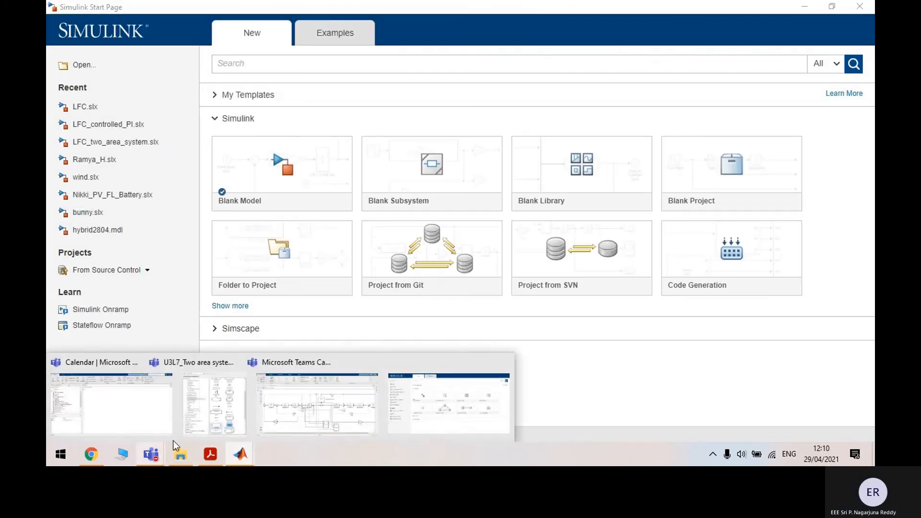
click(271, 370)
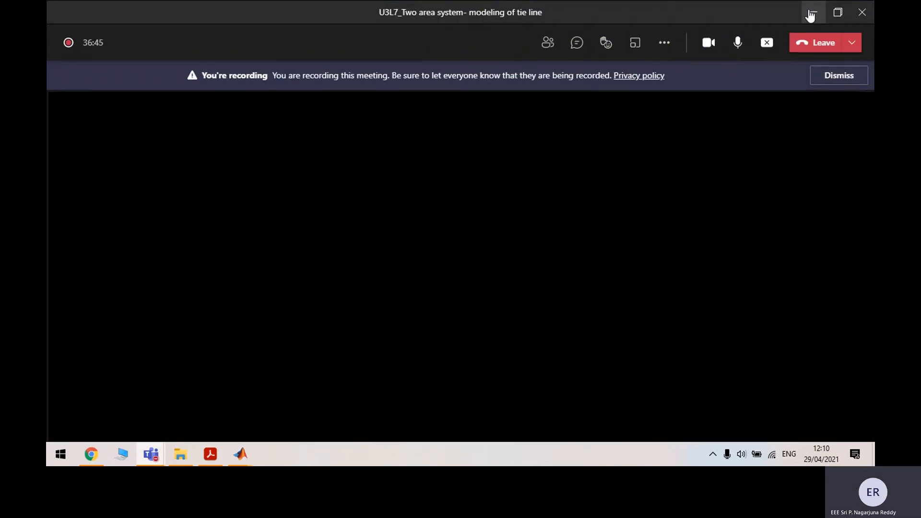
click(814, 12)
click(240, 454)
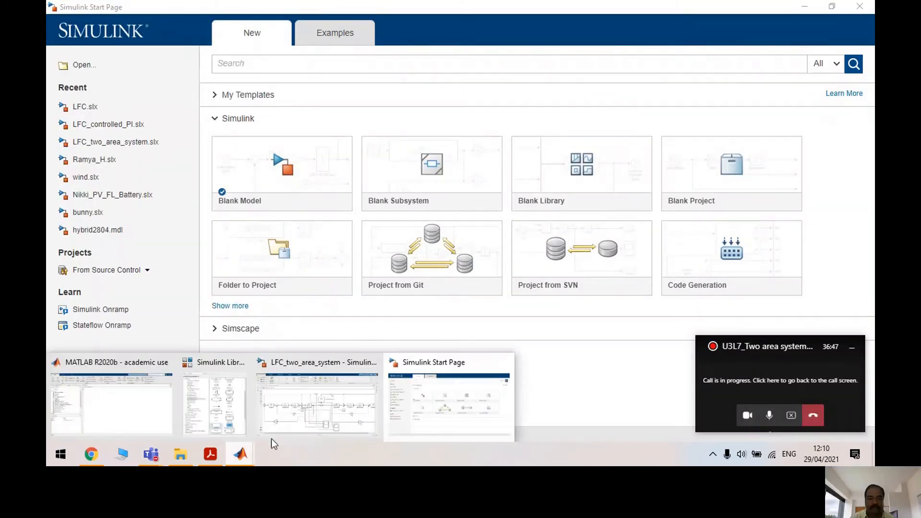
click(136, 424)
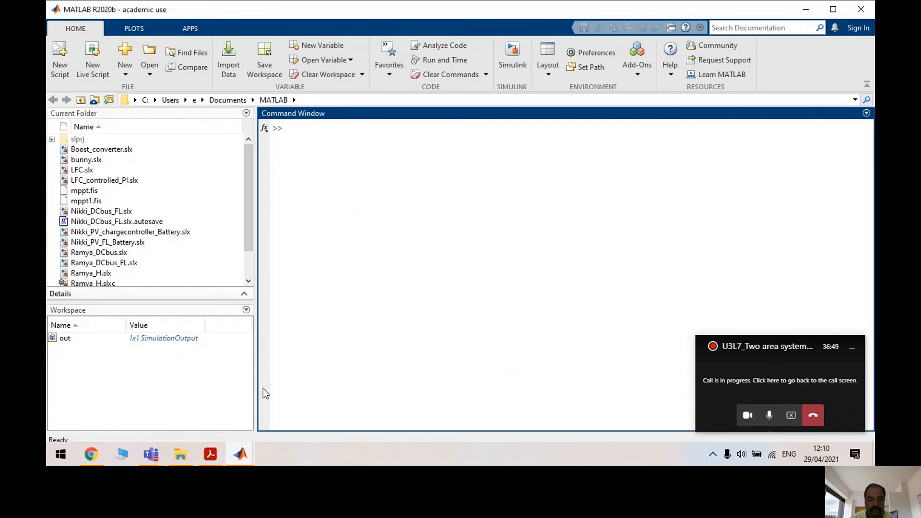
click(240, 454)
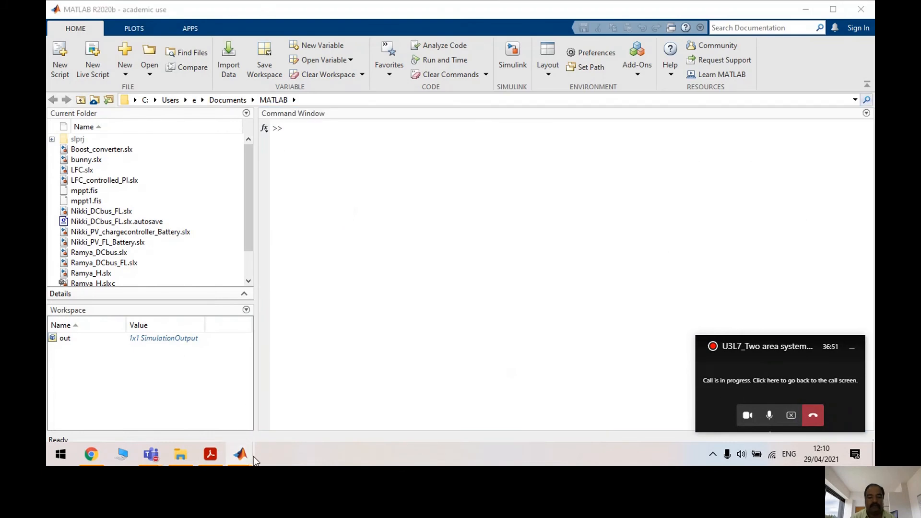
click(453, 403)
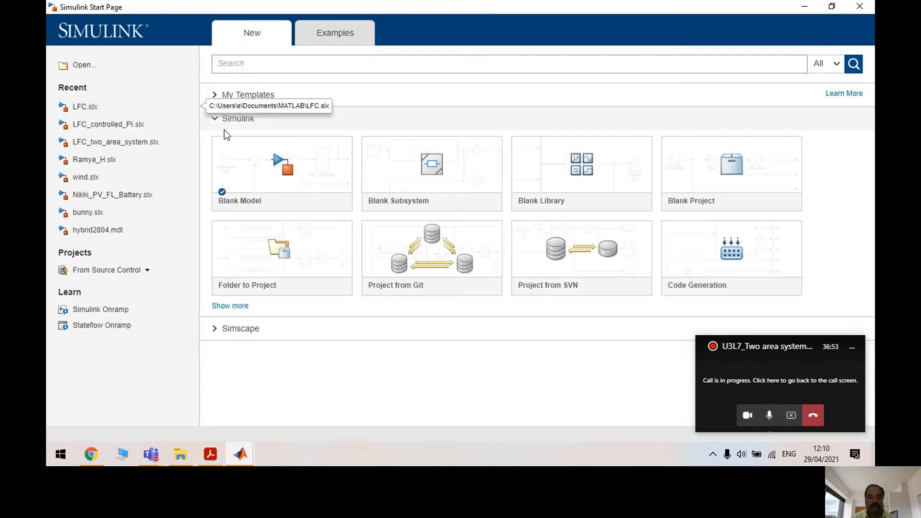
mouse_move(315, 186)
click(298, 163)
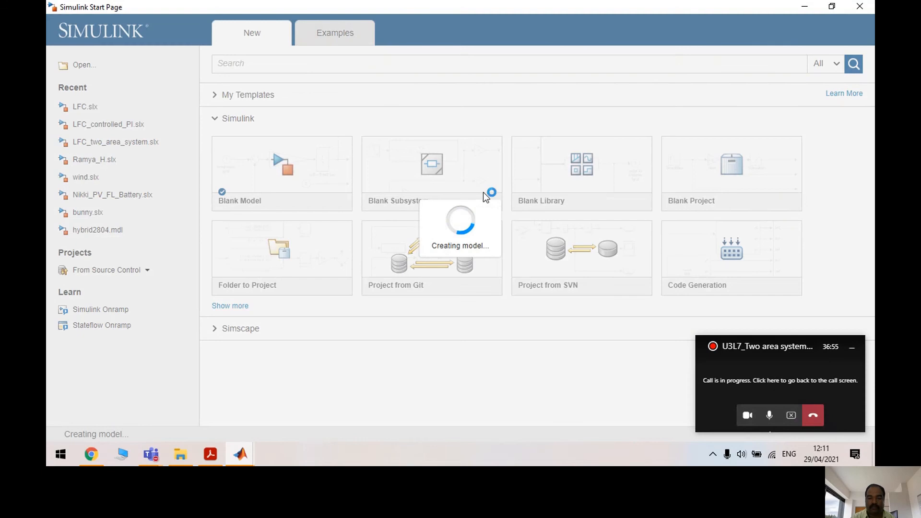
Snap the model and MATLAB desktop side by side and open the Library Browser
click(617, 17)
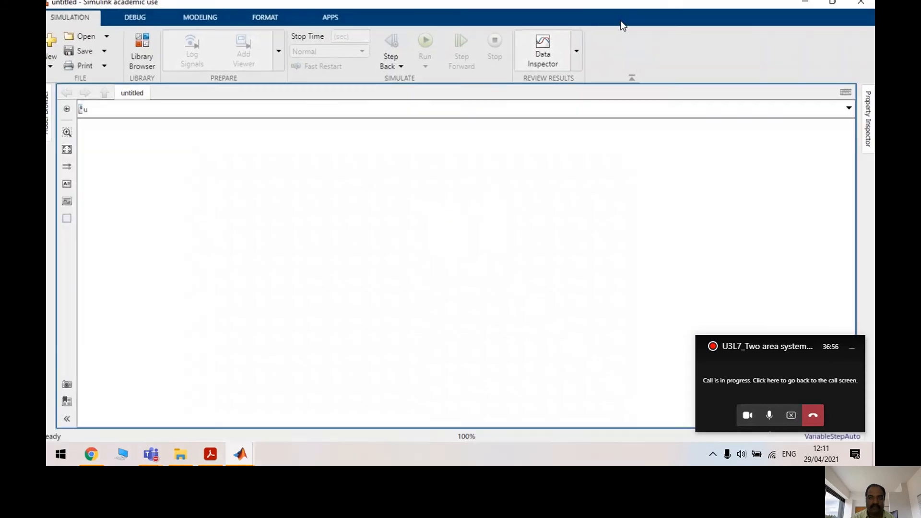
key(super+Right)
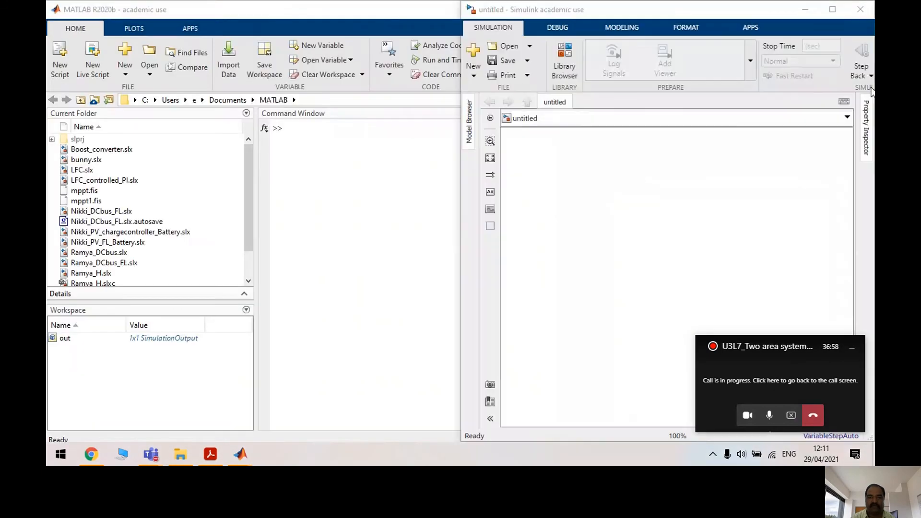
key(Return)
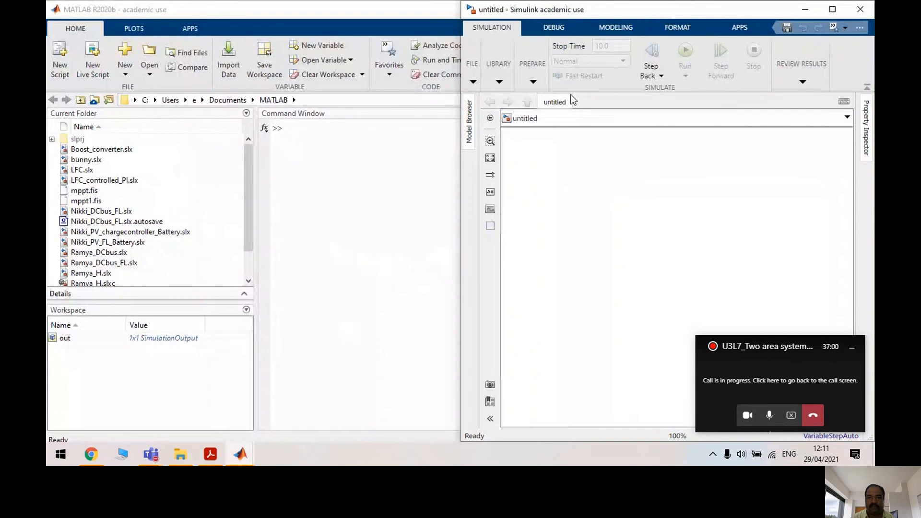
click(499, 85)
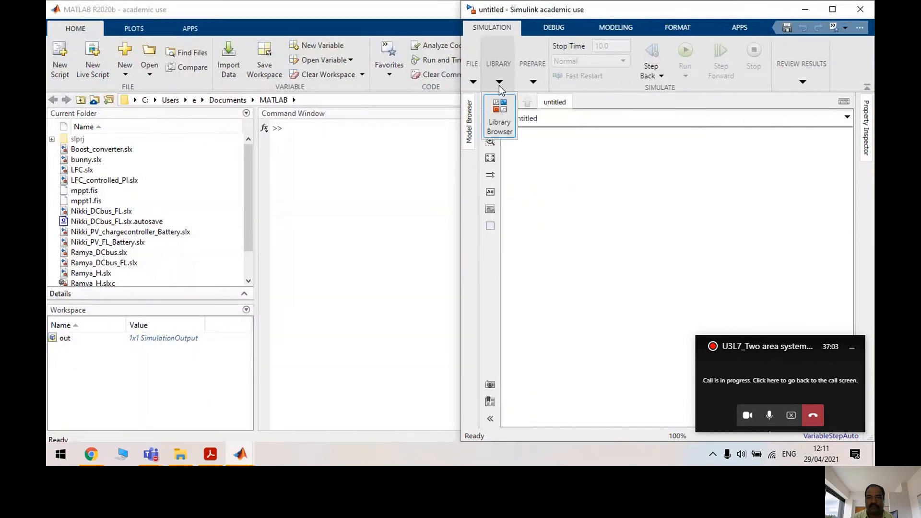
click(497, 113)
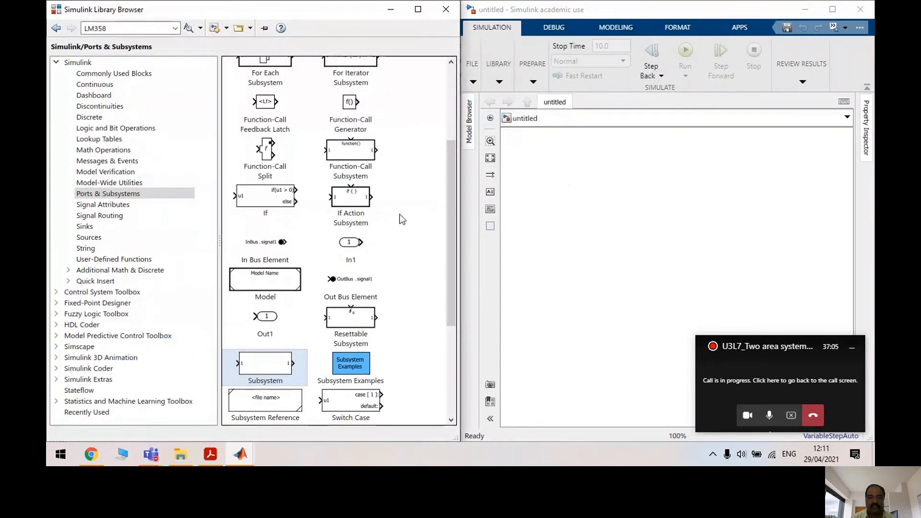
drag(447, 214, 433, 93)
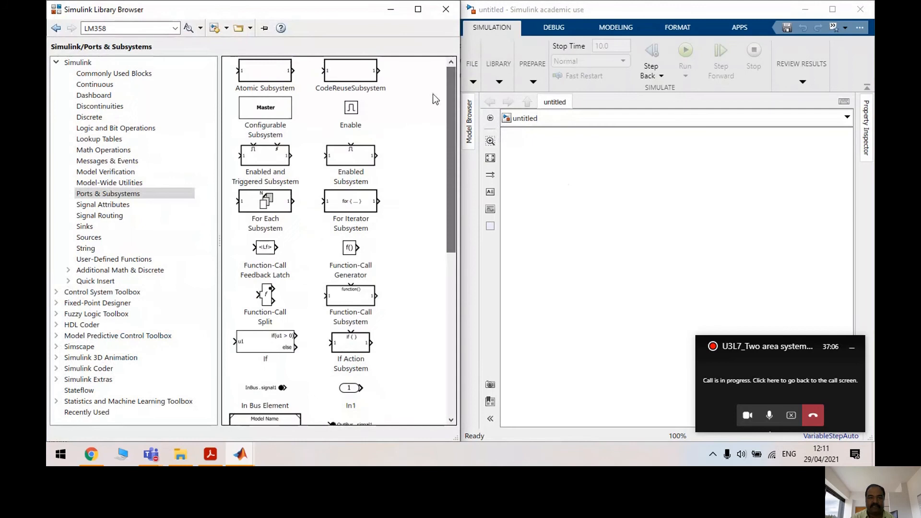
Add two Constant blocks, two Sum blocks and a Scope from Commonly Used Blocks
click(119, 73)
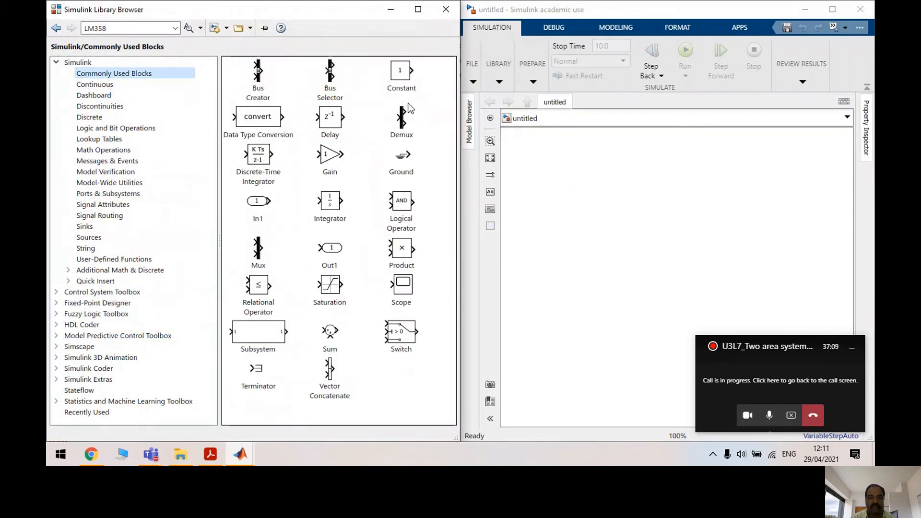
drag(410, 73, 552, 211)
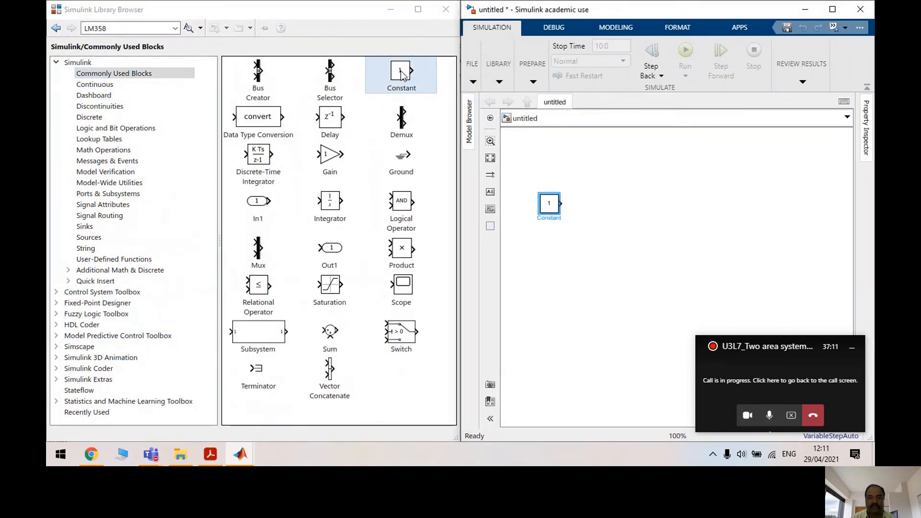
drag(402, 74, 541, 270)
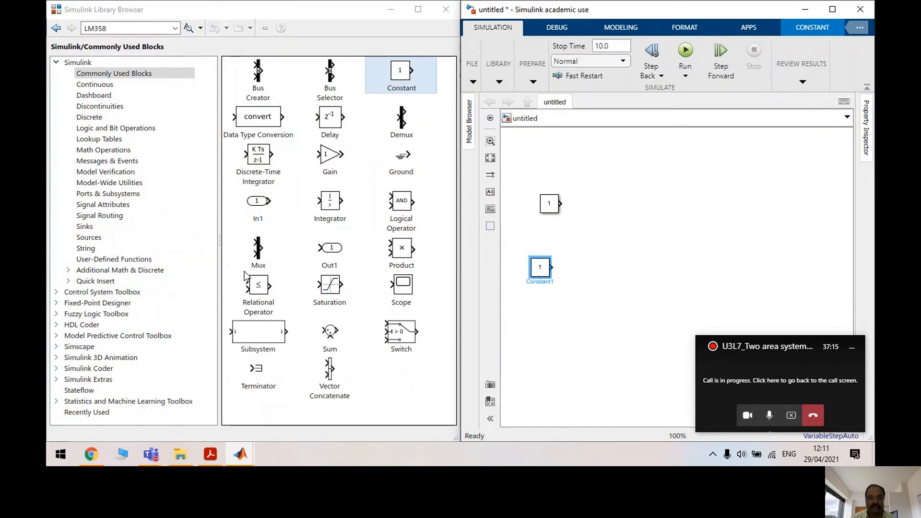
drag(331, 332, 591, 265)
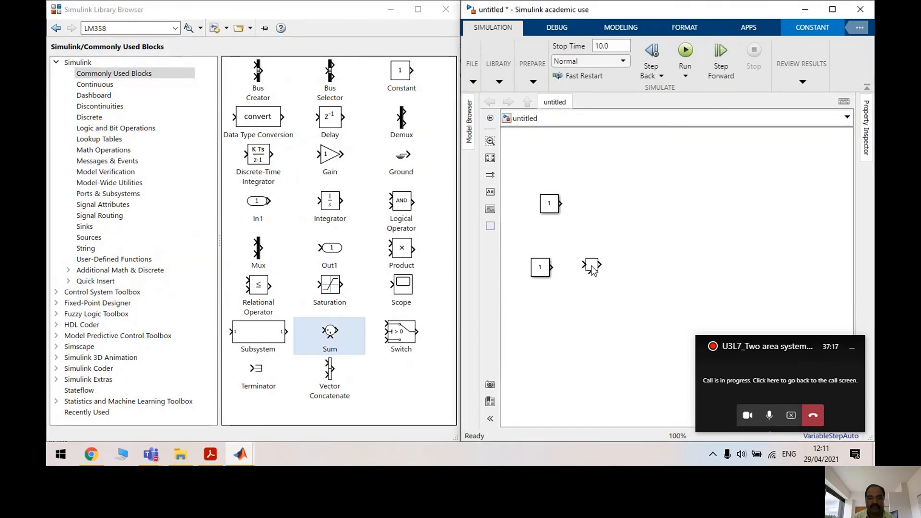
drag(354, 334, 597, 329)
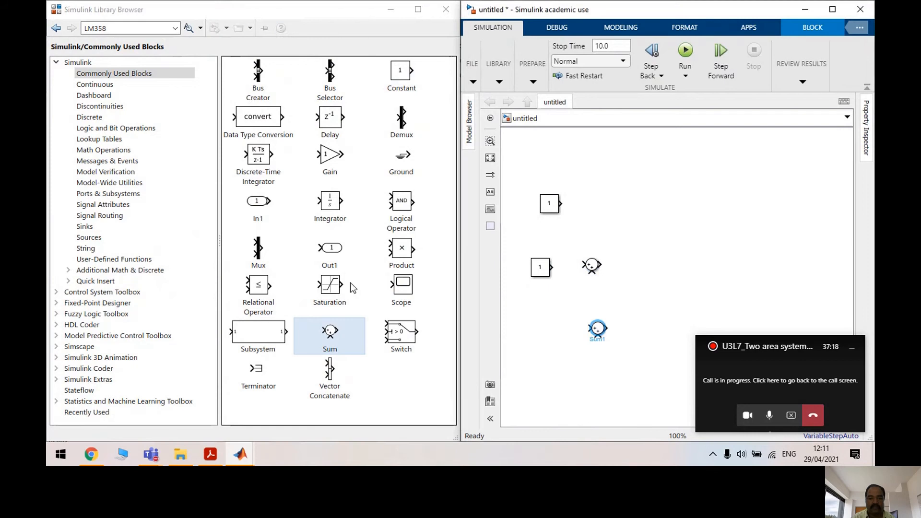
drag(407, 290, 666, 373)
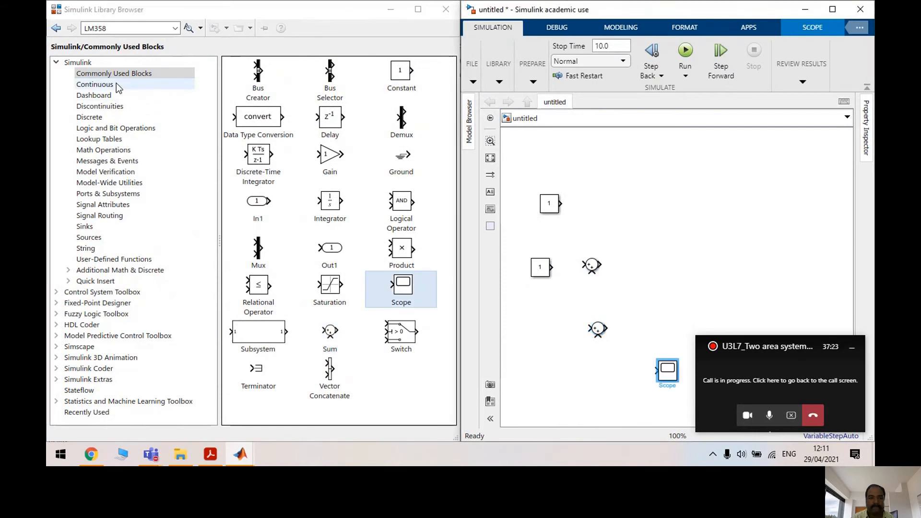
Add three Continuous Transfer Fcn blocks and a Gain block to the model
click(94, 84)
drag(411, 249, 634, 238)
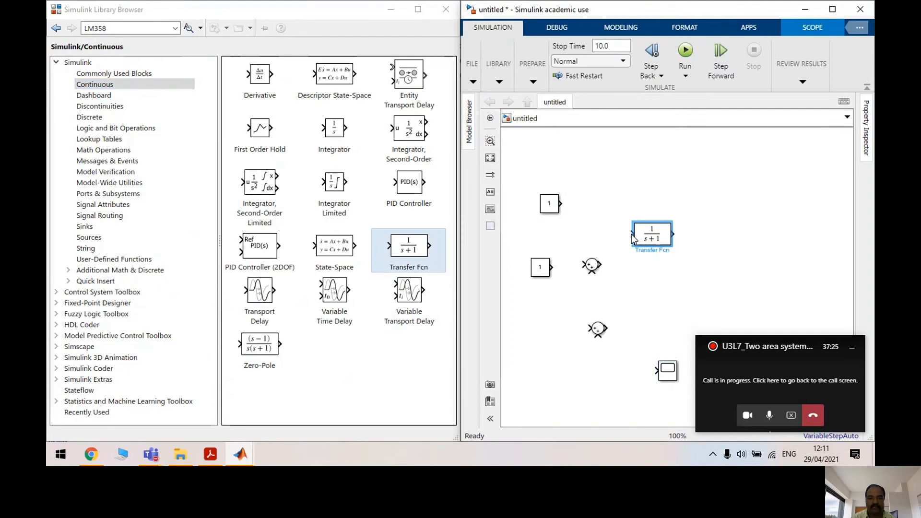
drag(416, 249, 673, 268)
drag(417, 250, 771, 231)
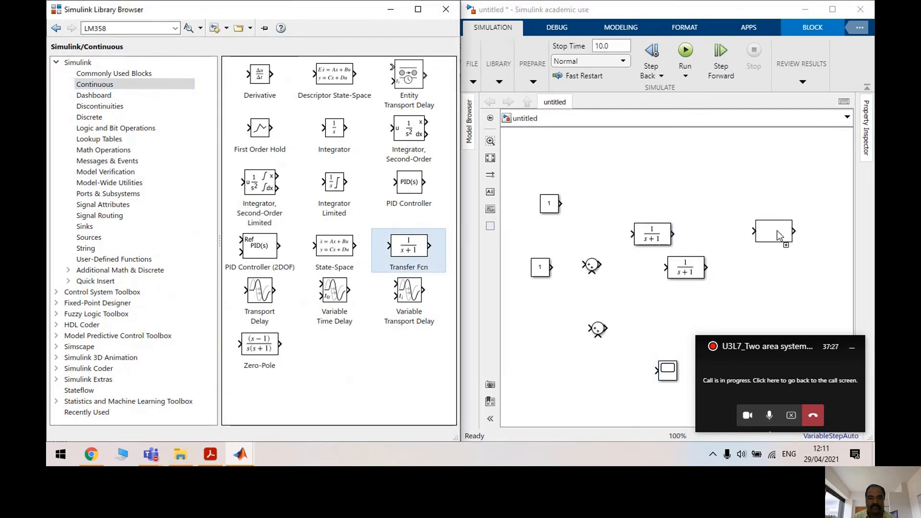
click(145, 76)
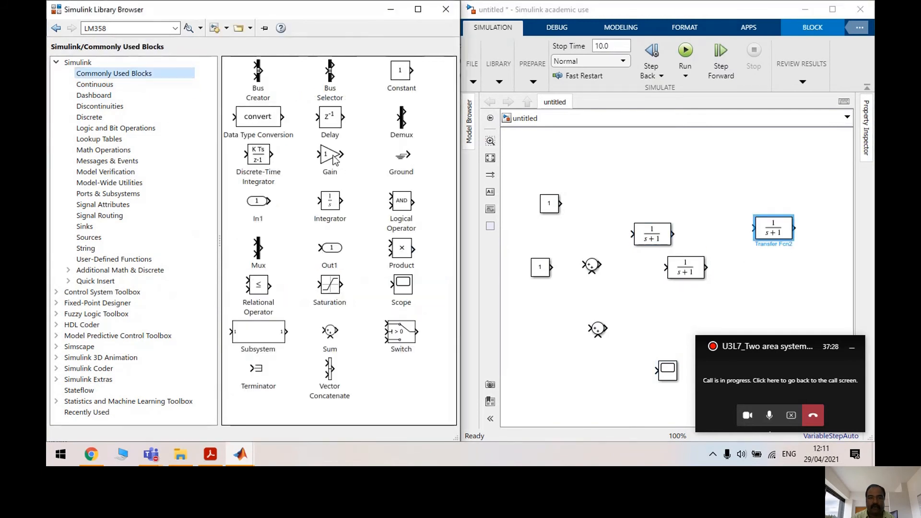
drag(334, 160, 654, 199)
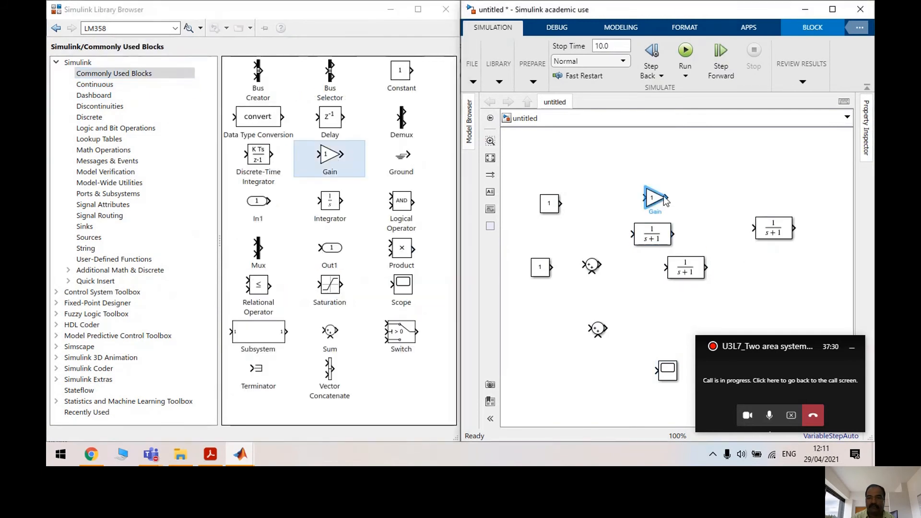
click(835, 10)
Move the Gain down and chain the top Constant, Sum and two Transfer Fcn blocks in a row
mouse_move(146, 198)
mouse_down()
mouse_move(219, 199)
mouse_move(182, 196)
mouse_move(325, 341)
mouse_up()
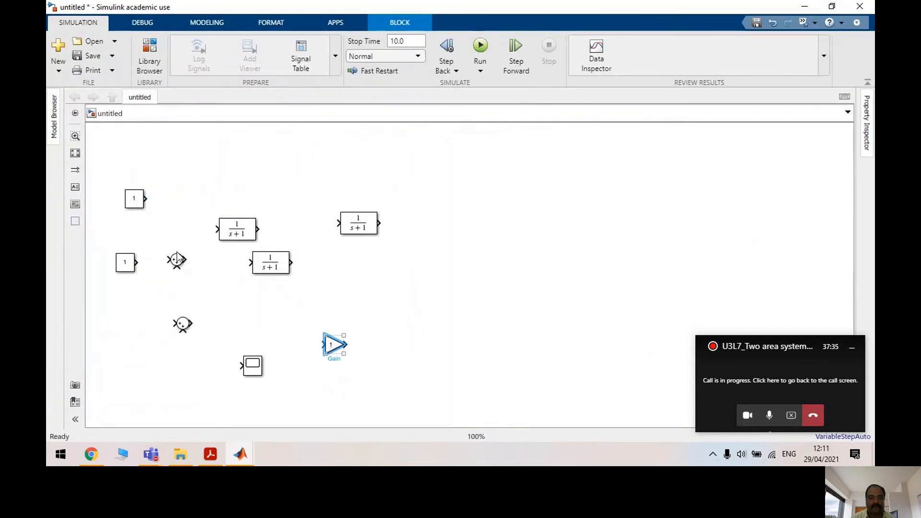
drag(178, 259, 179, 202)
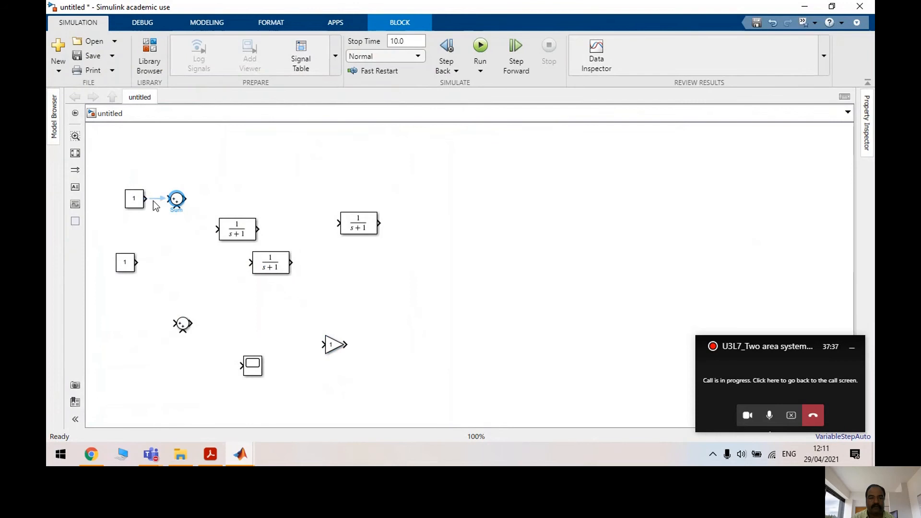
drag(245, 233, 235, 202)
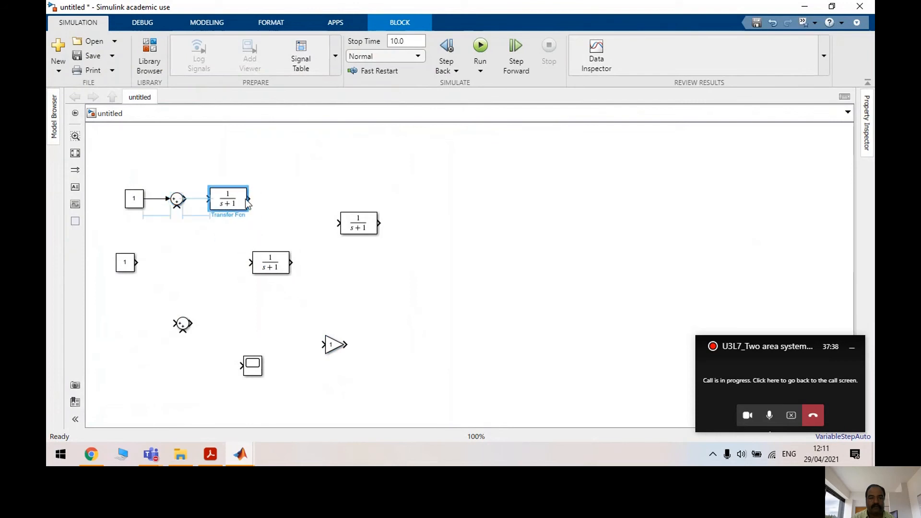
click(200, 199)
drag(274, 268, 296, 203)
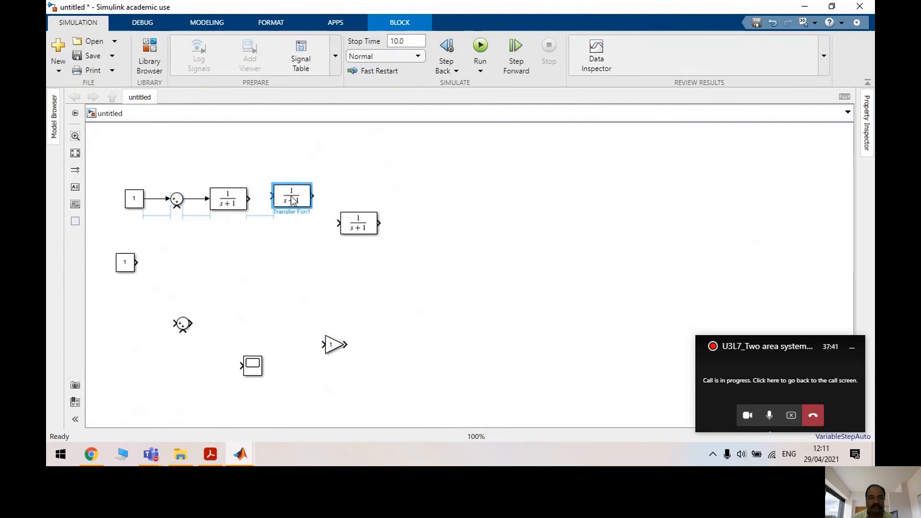
click(270, 201)
Bring the third Transfer Fcn and Sum1 into the top row and open Sum1's parameters
drag(377, 228, 411, 203)
drag(181, 325, 340, 198)
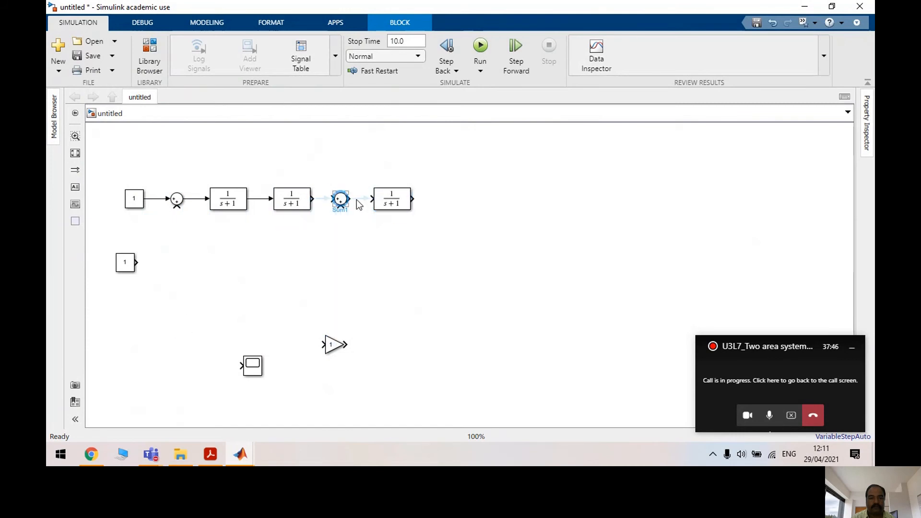
double_click(342, 207)
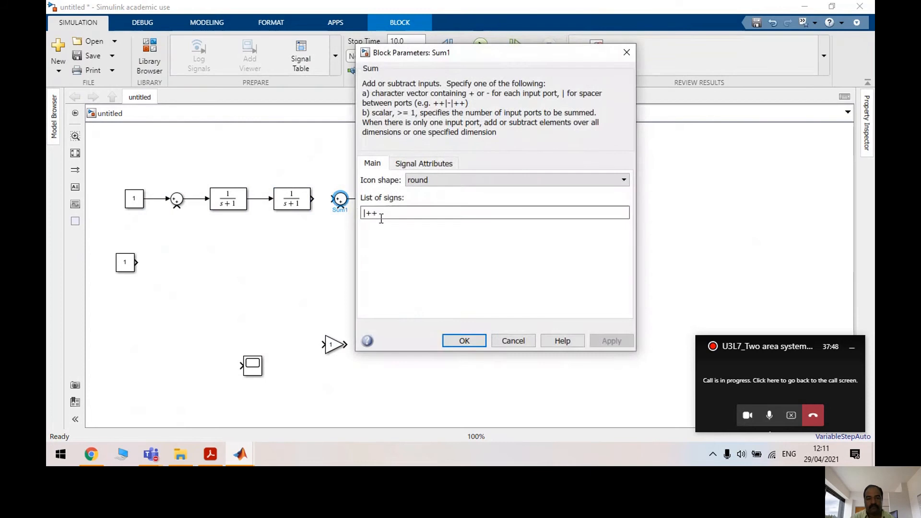
Change Sum1's list of signs from the default to -+| and apply it
double_click(374, 214)
drag(378, 214, 326, 216)
text(-+)
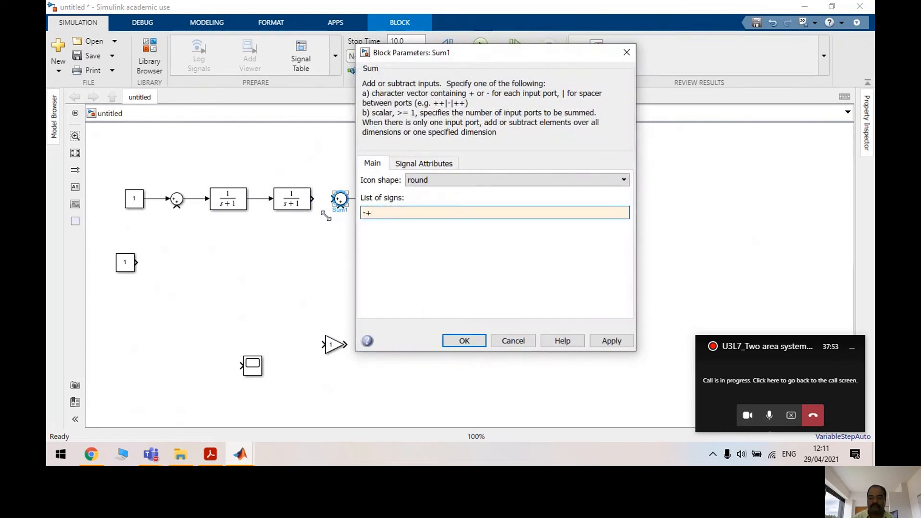
text(|)
click(599, 339)
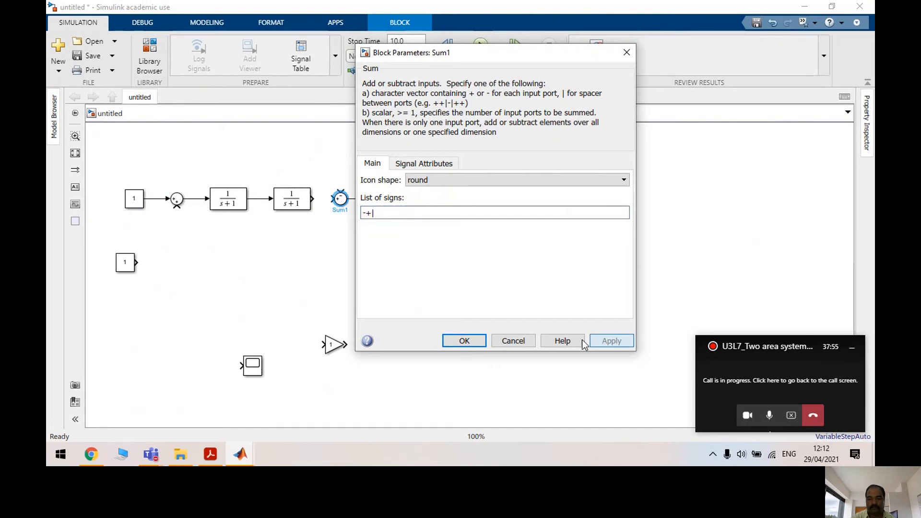
click(482, 341)
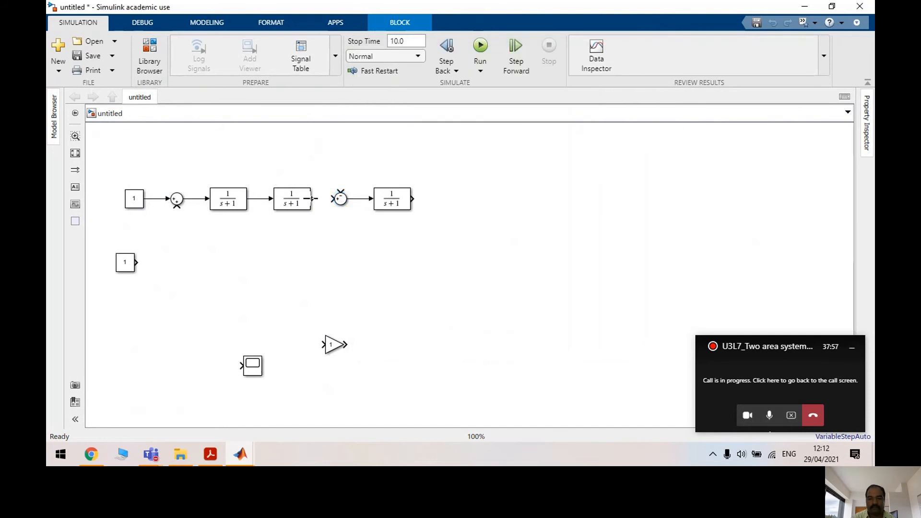
Wire the second Transfer Fcn and Constant into Sum1, and route the flipped Gain to the first Sum
drag(313, 198, 331, 198)
drag(126, 263, 341, 192)
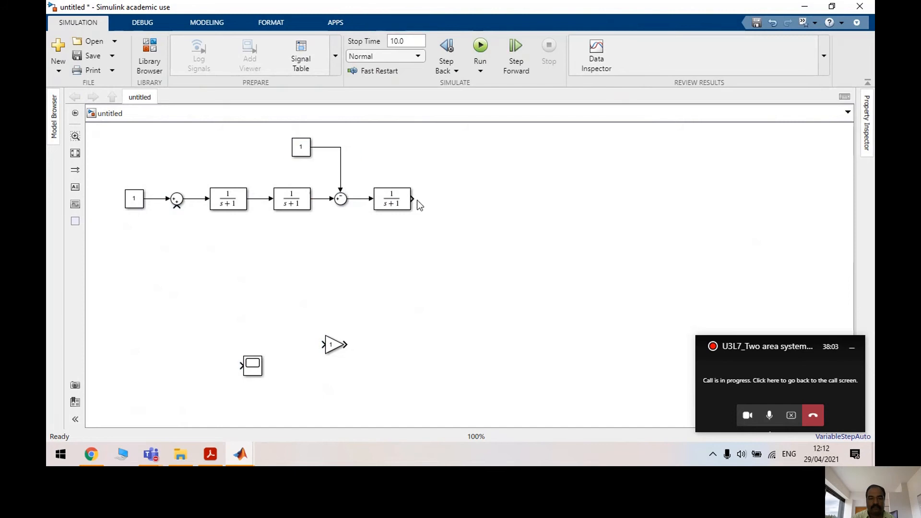
drag(336, 343, 261, 283)
key(ctrl+r)
key(ctrl+r)
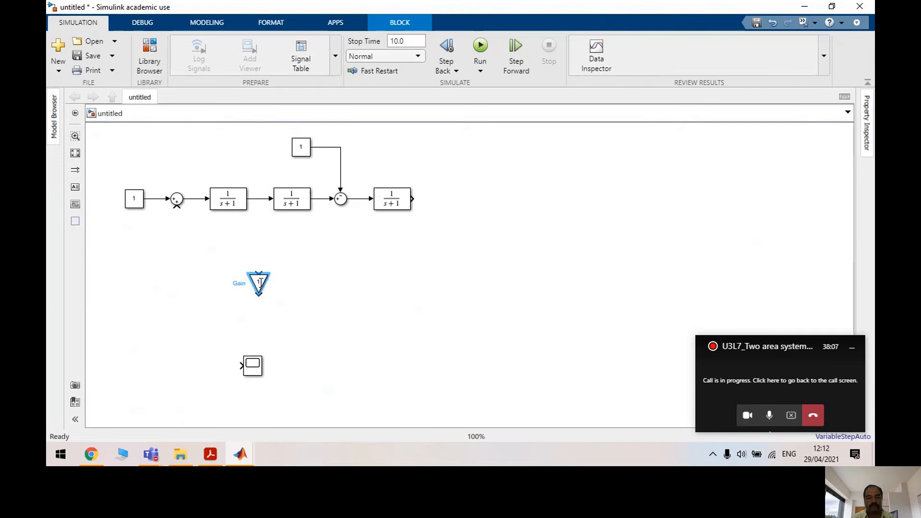
drag(243, 282, 176, 206)
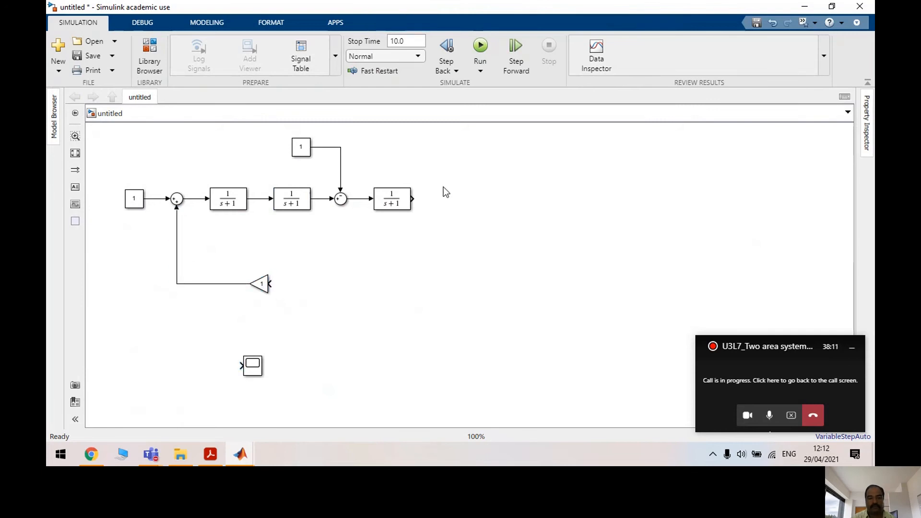
Connect the Scope to the third Transfer Fcn output and branch that signal into the Gain
drag(253, 366, 455, 203)
click(423, 200)
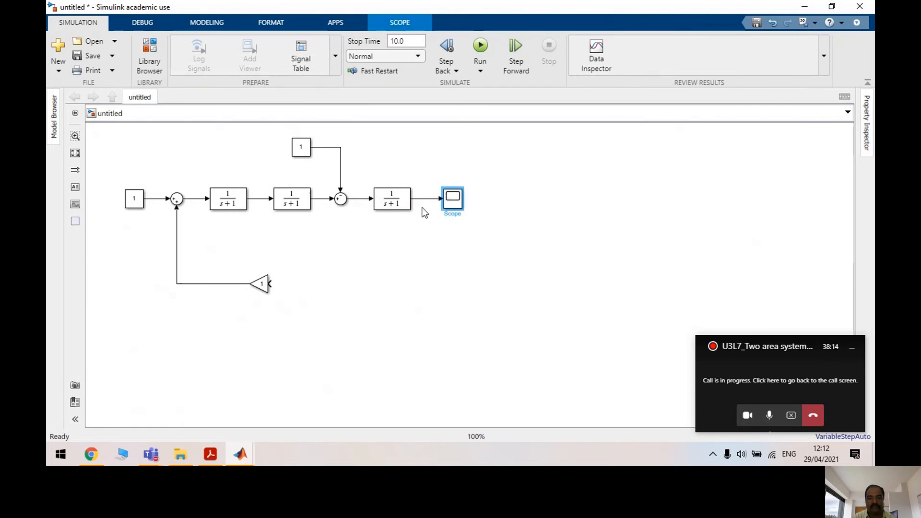
drag(310, 284, 429, 198)
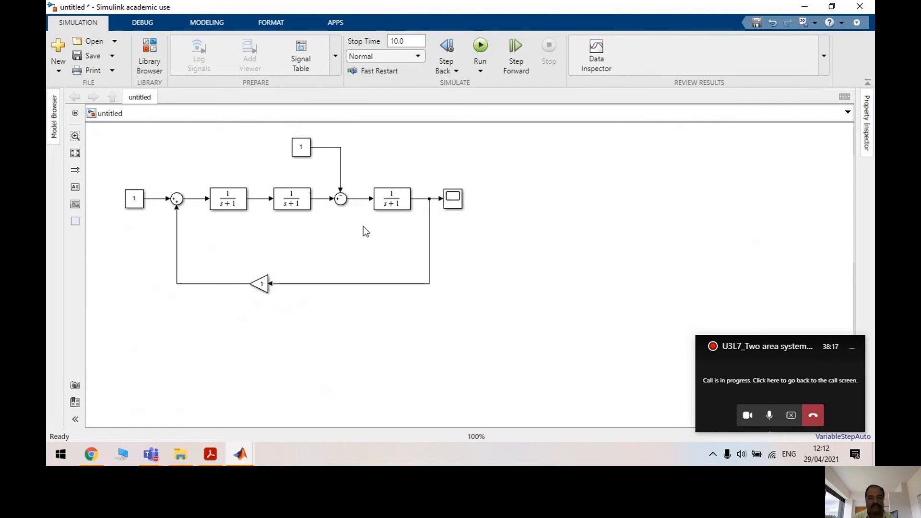
Rename the first Transfer Fcn block to SG1
double_click(154, 197)
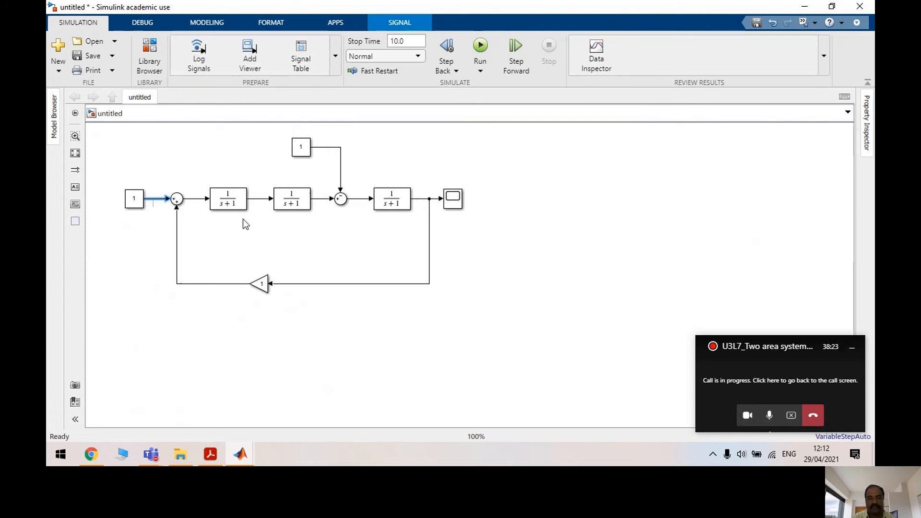
click(234, 202)
click(230, 216)
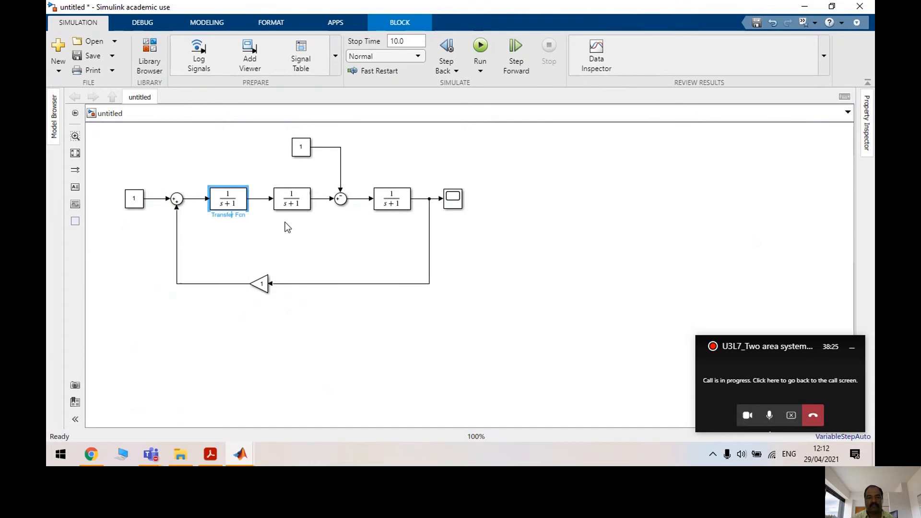
key(BackSpace)
key(BackSpace)
key(BackSpace)
key(BackSpace)
key(BackSpace)
key(BackSpace)
key(BackSpace)
key(BackSpace)
key(BackSpace)
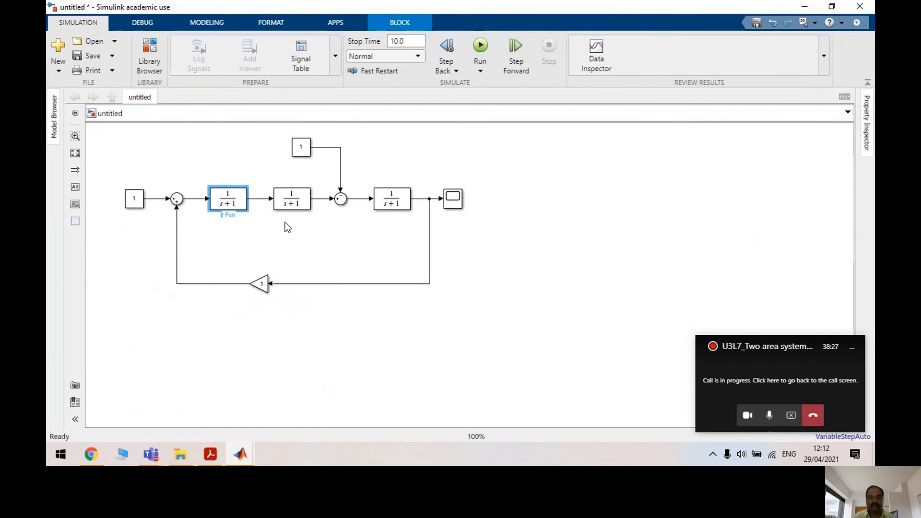
key(BackSpace)
key(BackSpace)
key(Delete)
key(Delete)
key(Delete)
text(SG1)
Rename the second Transfer Fcn to T1 and clear the third block's default name
click(299, 248)
click(297, 215)
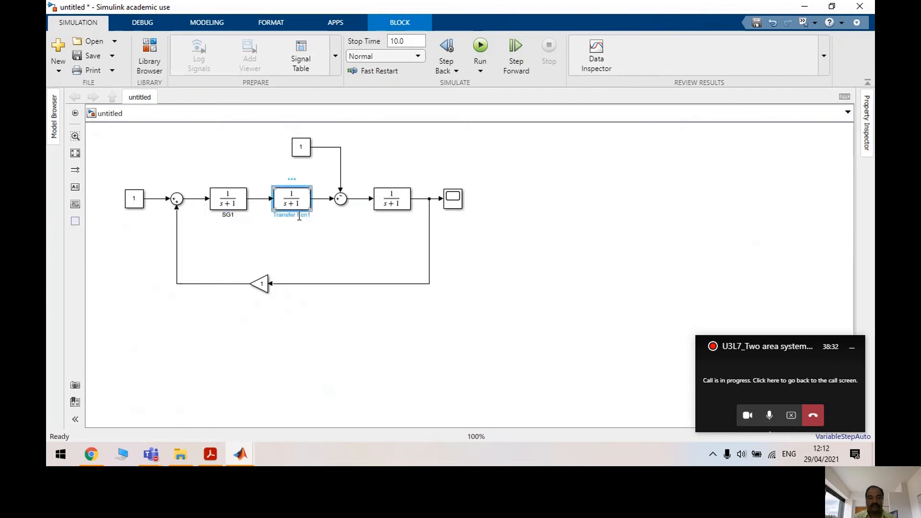
key(BackSpace)
key(BackSpace)
key(BackSpace)
click(353, 236)
click(386, 198)
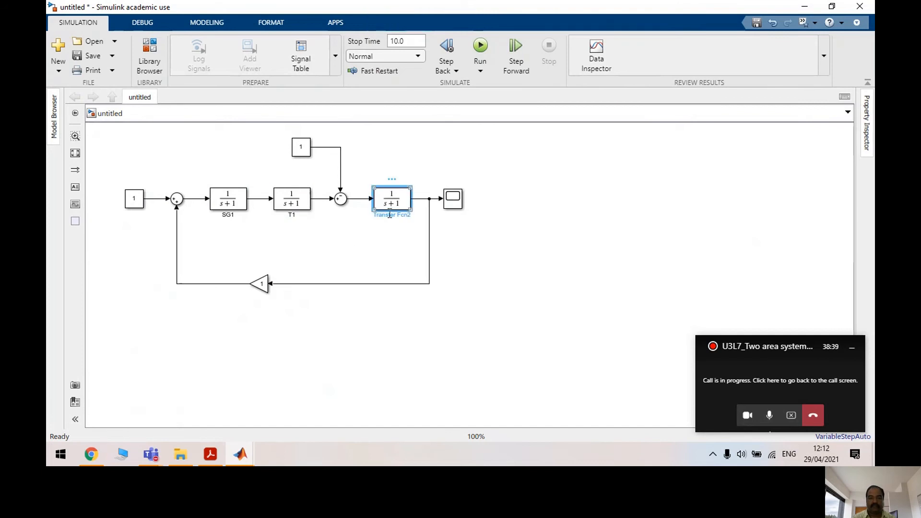
click(390, 215)
key(BackSpace)
key(BackSpace)
key(BackSpace)
key(BackSpace)
key(BackSpace)
key(BackSpace)
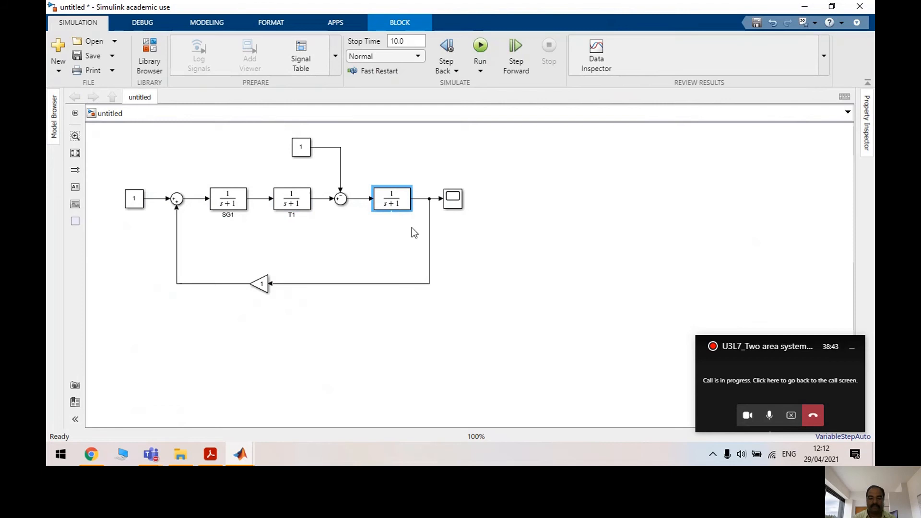
Name the third block PG1, set SG1 to 0.5/(0.4s+1) and widen SG1 to fit
click(317, 242)
click(239, 201)
double_click(240, 201)
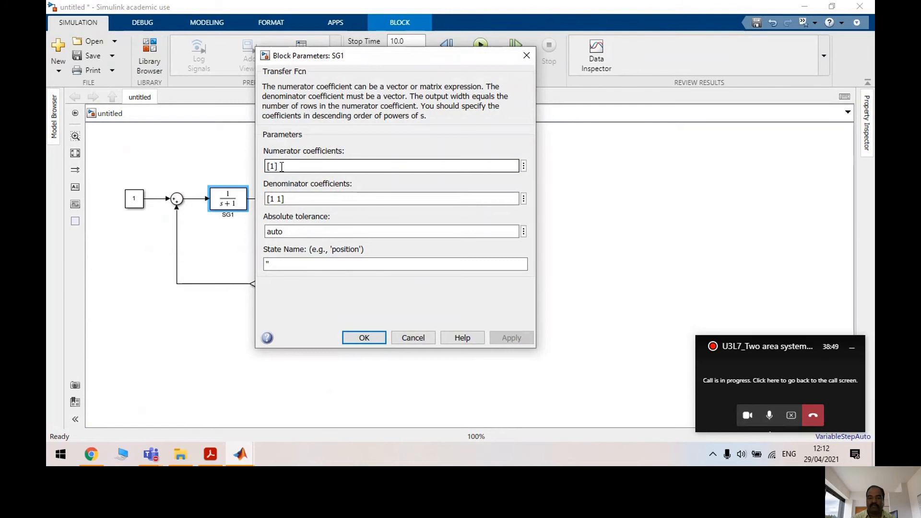
text([0.5])
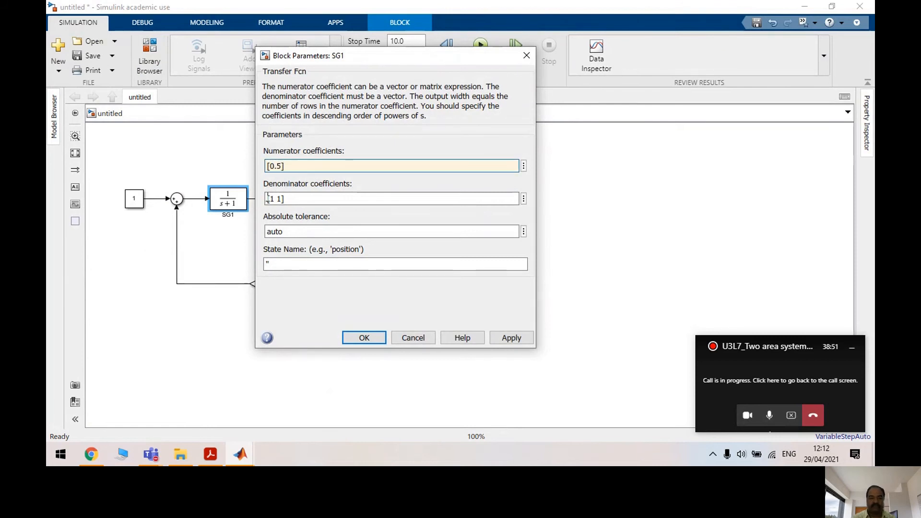
key(Tab)
key(BackSpace)
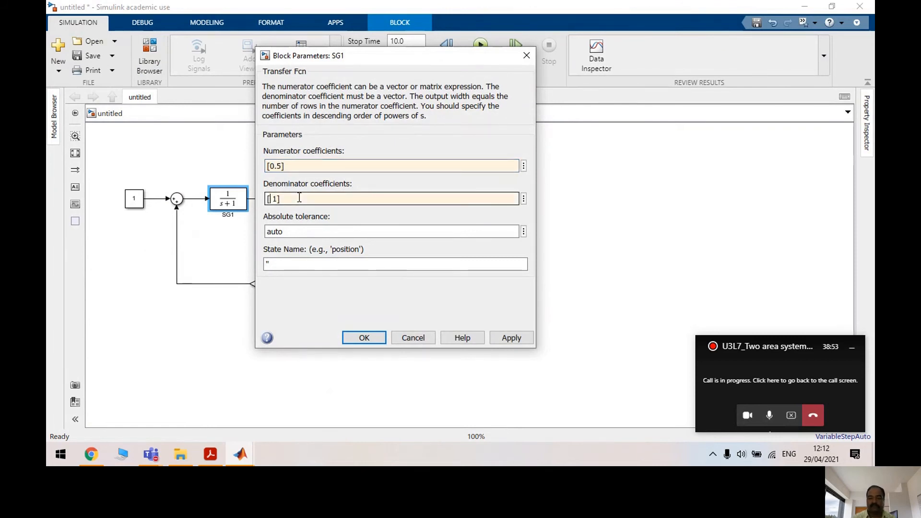
text(0.4)
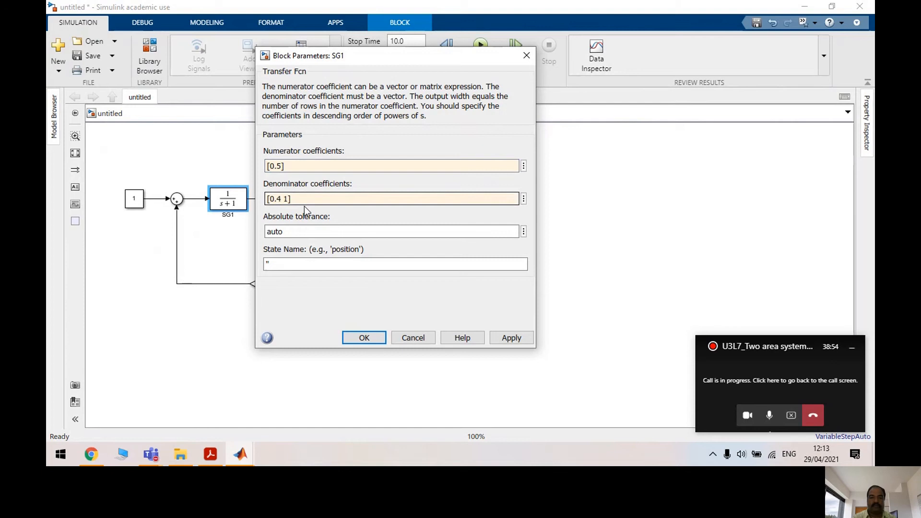
click(511, 337)
click(374, 338)
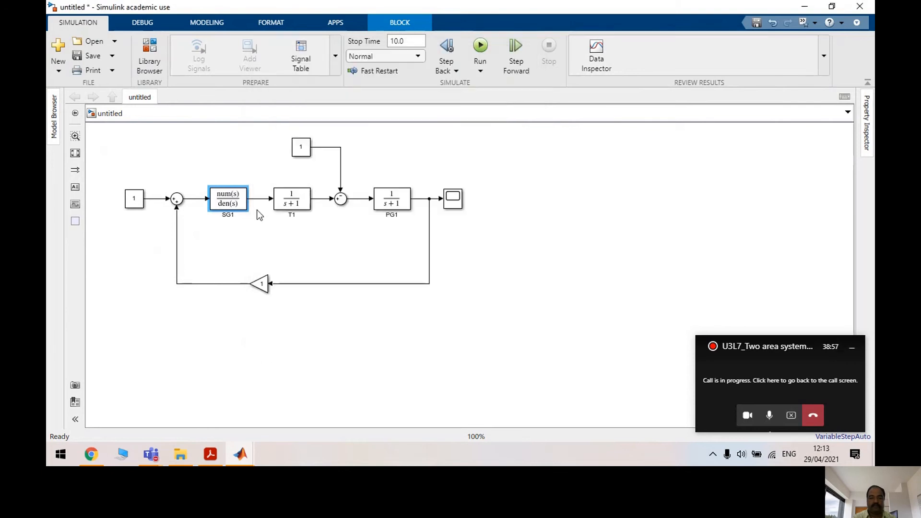
drag(253, 213, 258, 211)
Set T1's transfer function to 2/(0.5s+1)
double_click(291, 199)
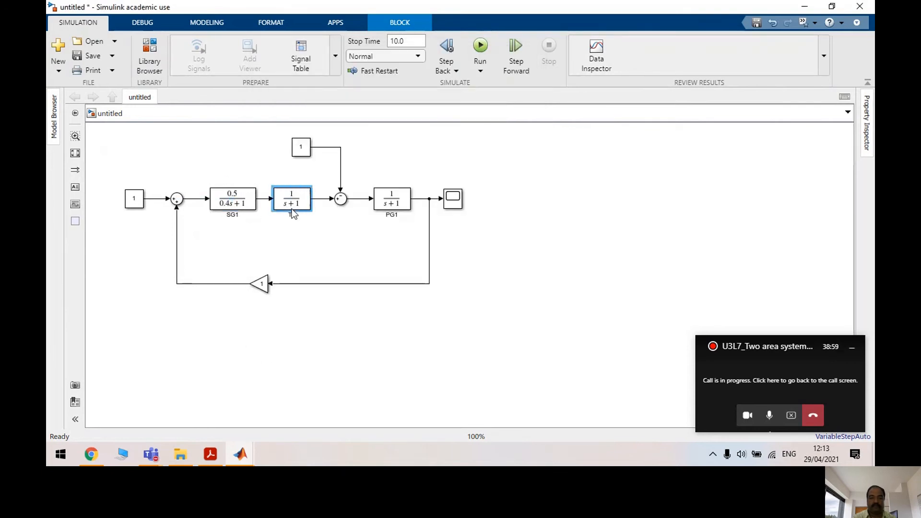
double_click(335, 166)
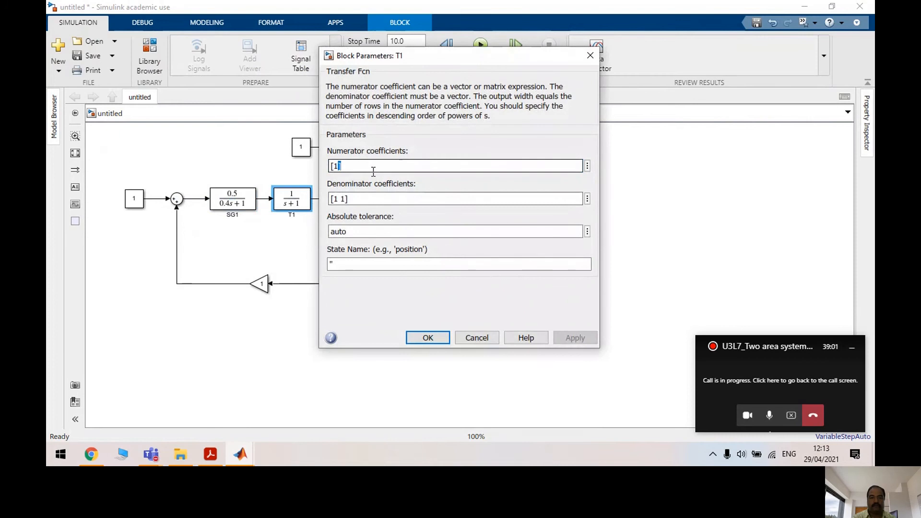
key(BackSpace)
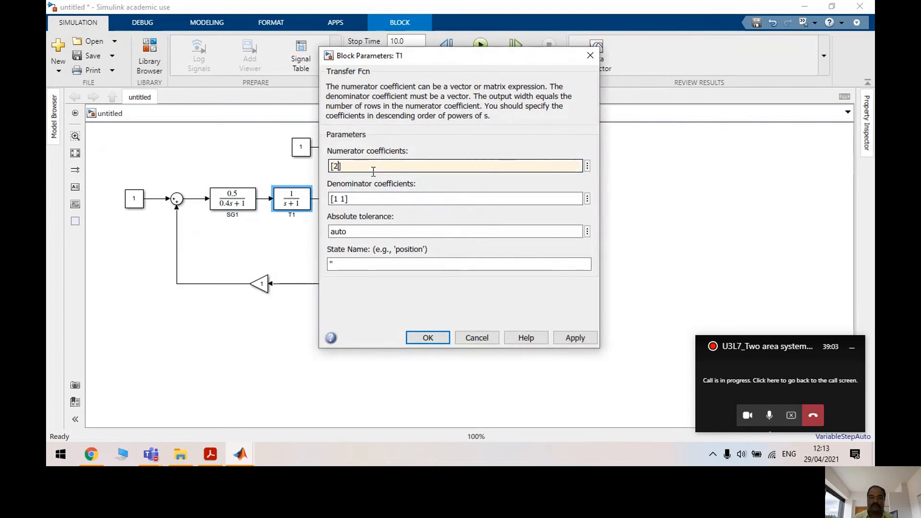
key(Tab)
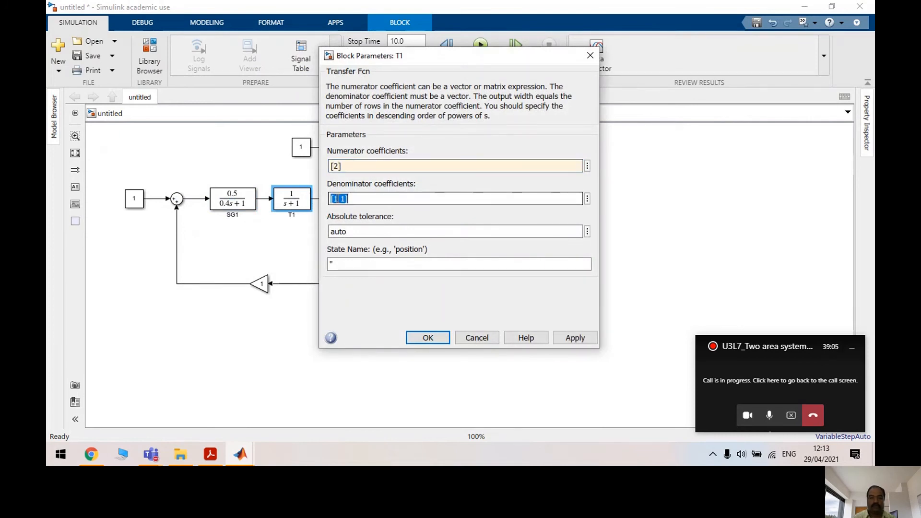
text(0.)
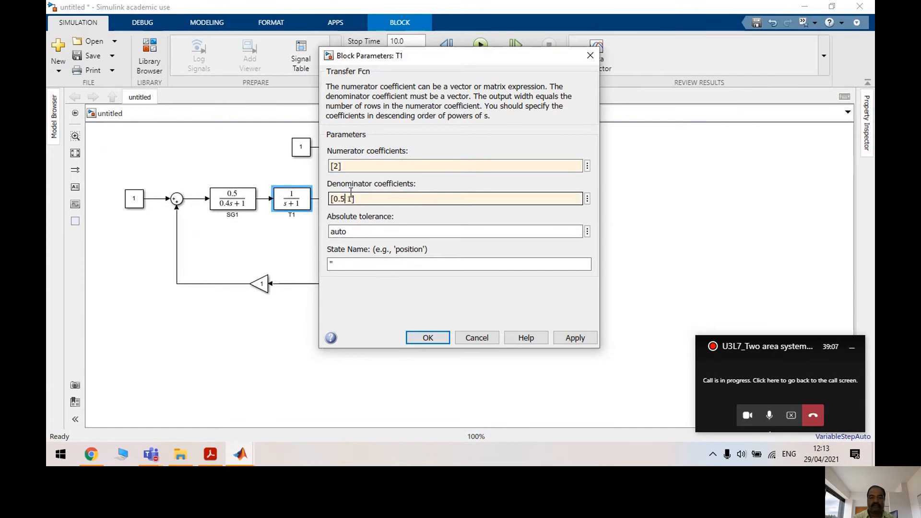
text(5)
click(575, 337)
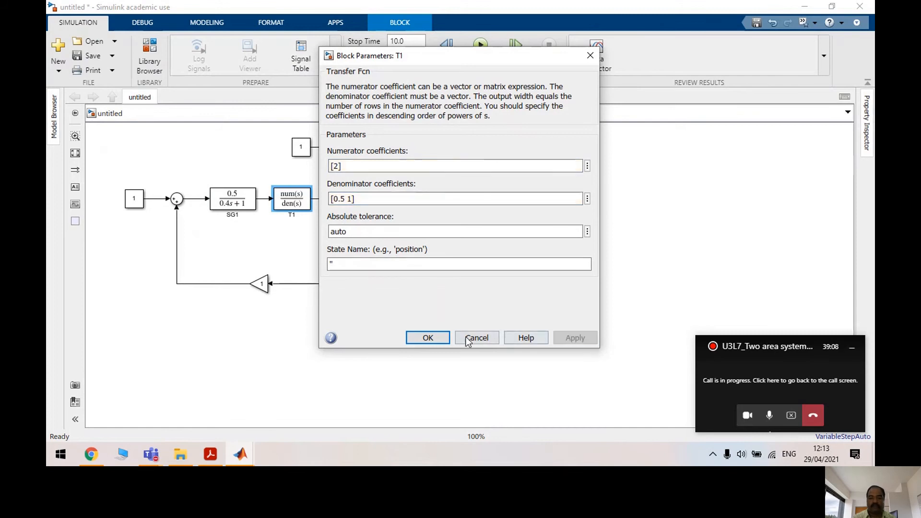
click(440, 344)
Set PG1's transfer function to 100/(20s+1) with Numerator [100] and Denominator [20 1]
double_click(392, 198)
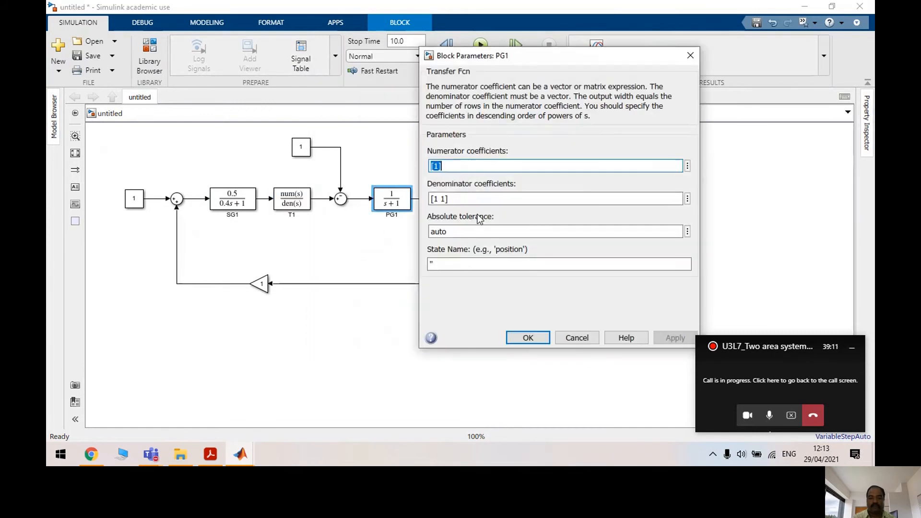
click(434, 166)
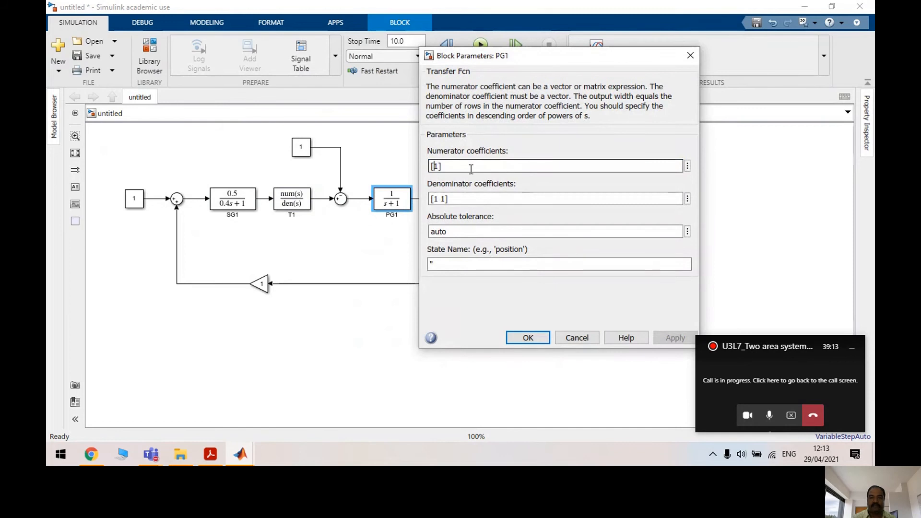
text(00)
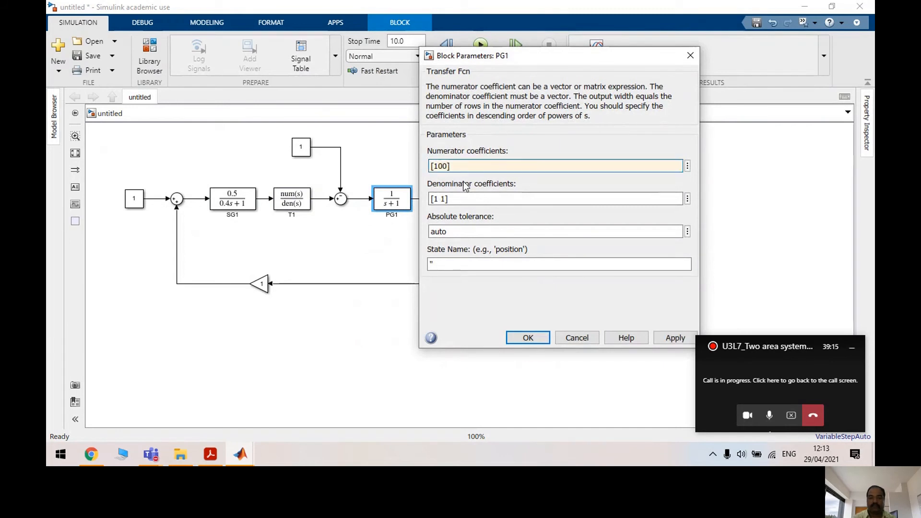
click(437, 198)
click(448, 198)
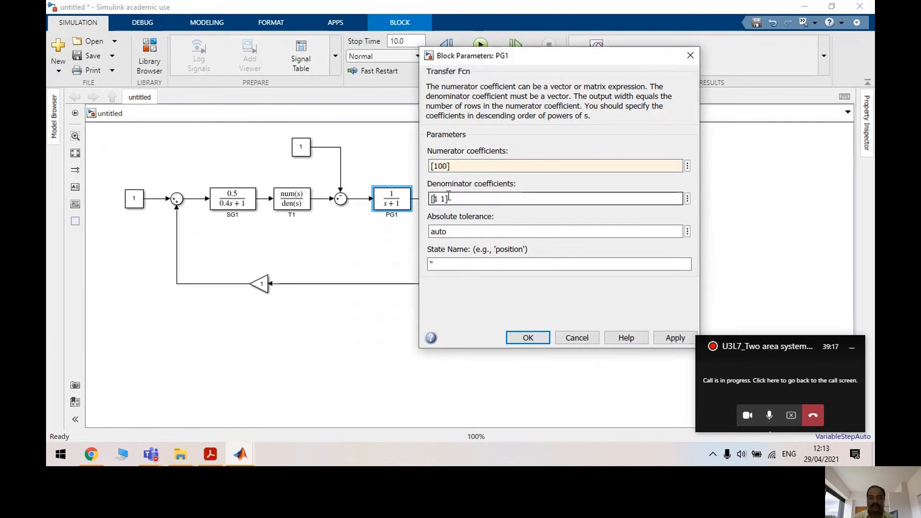
key(BackSpace)
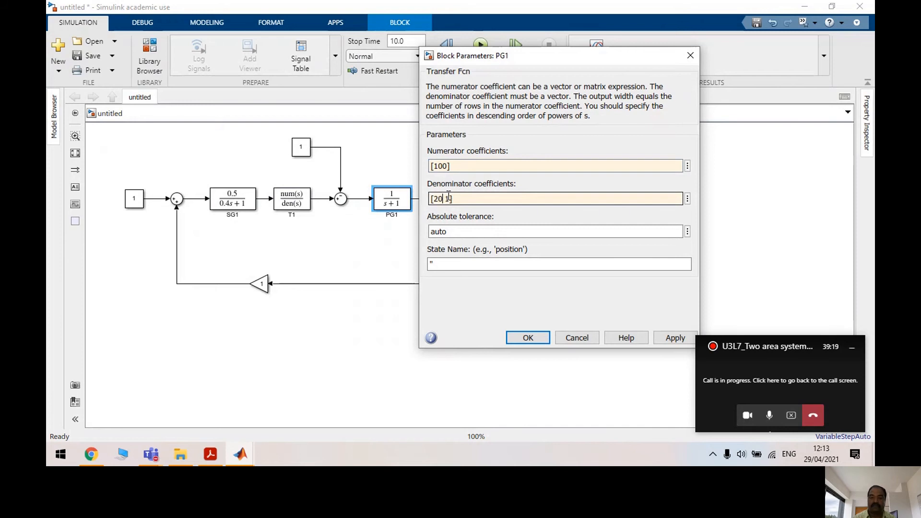
click(675, 337)
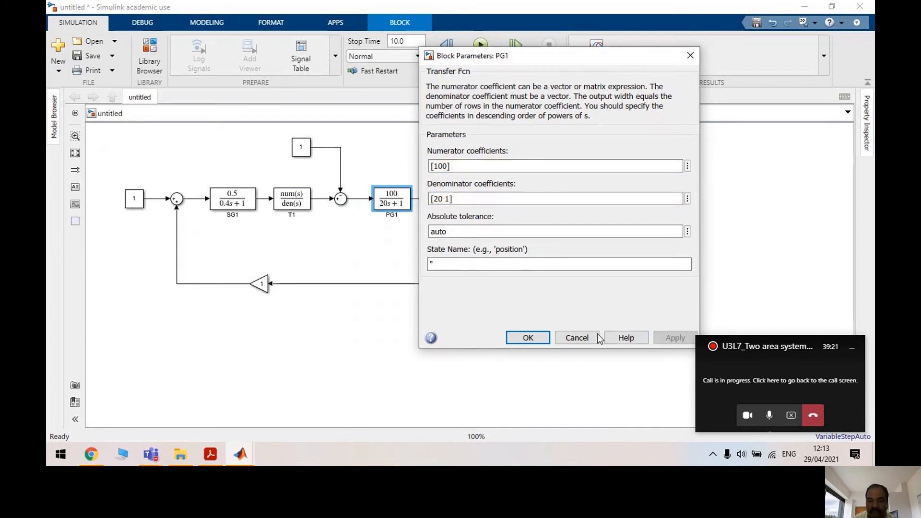
click(537, 338)
click(402, 251)
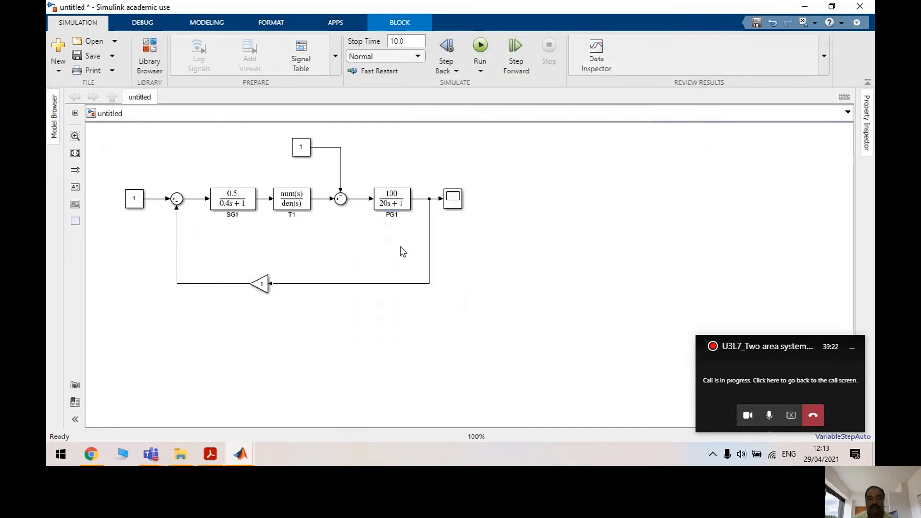
click(289, 193)
Widen T1 to show its expression and set the feedback Gain to 1/3
drag(311, 210, 317, 210)
click(326, 253)
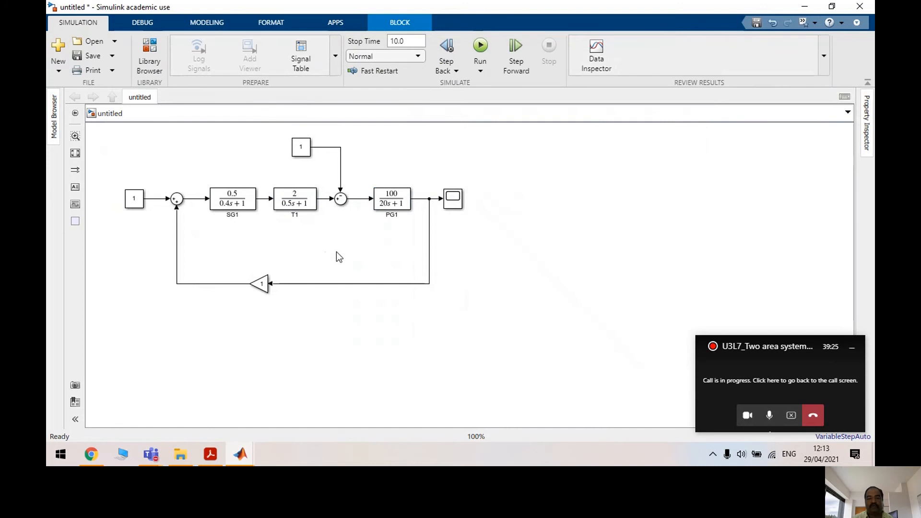
double_click(259, 283)
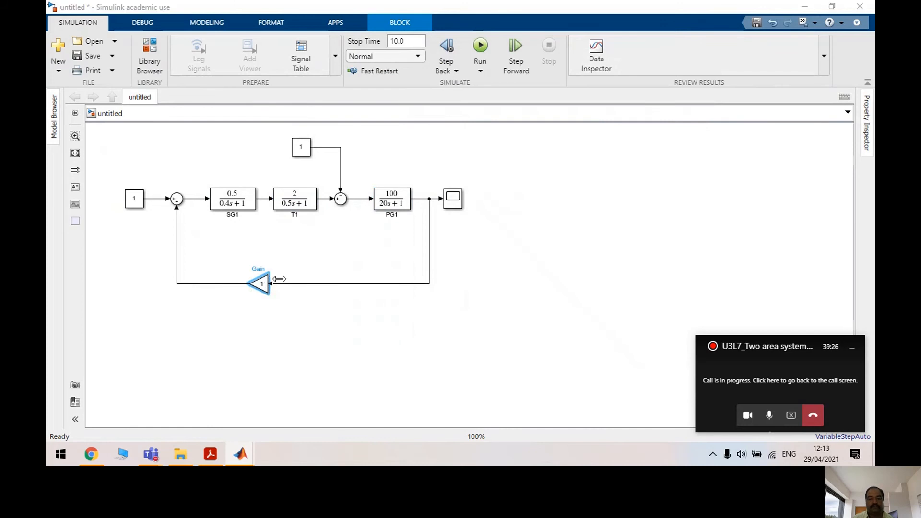
click(339, 271)
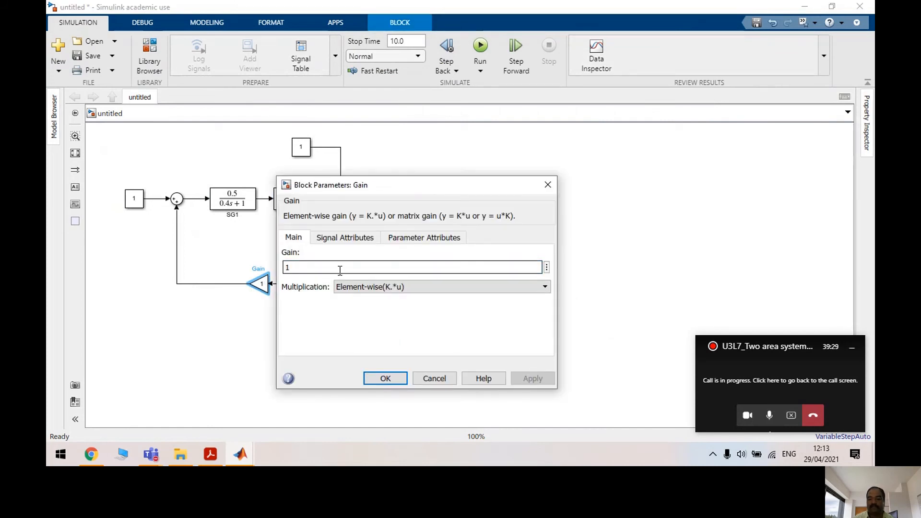
text(/3)
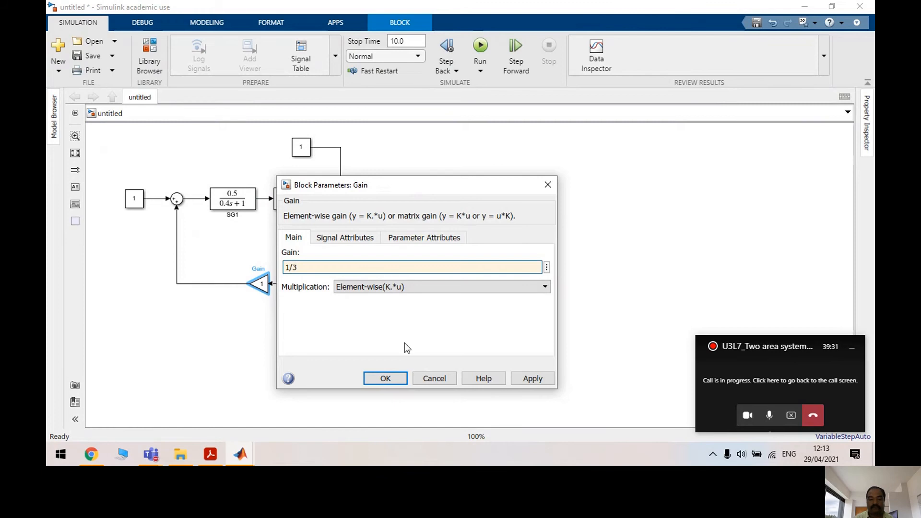
click(531, 379)
click(385, 378)
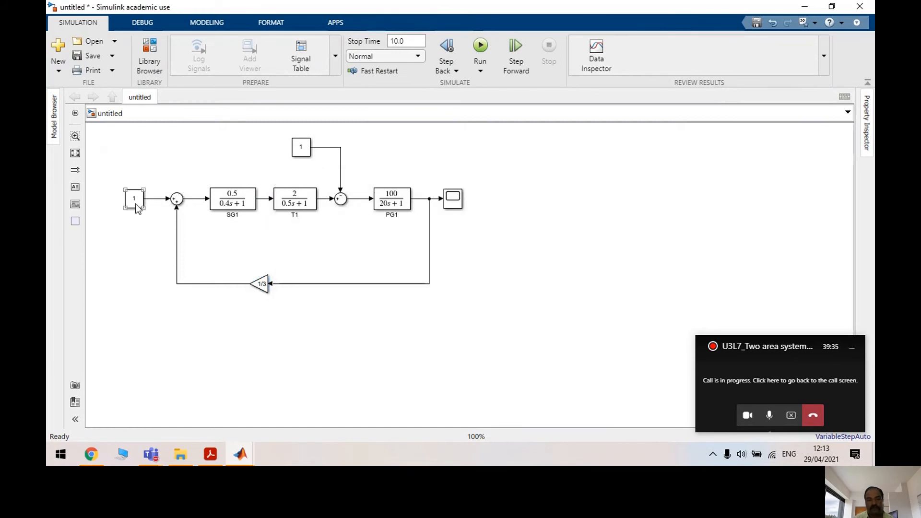
Rotate the disturbance Constant above the second Sum and delete the first Sum's input Constant
drag(311, 151, 342, 177)
key(ctrl+r)
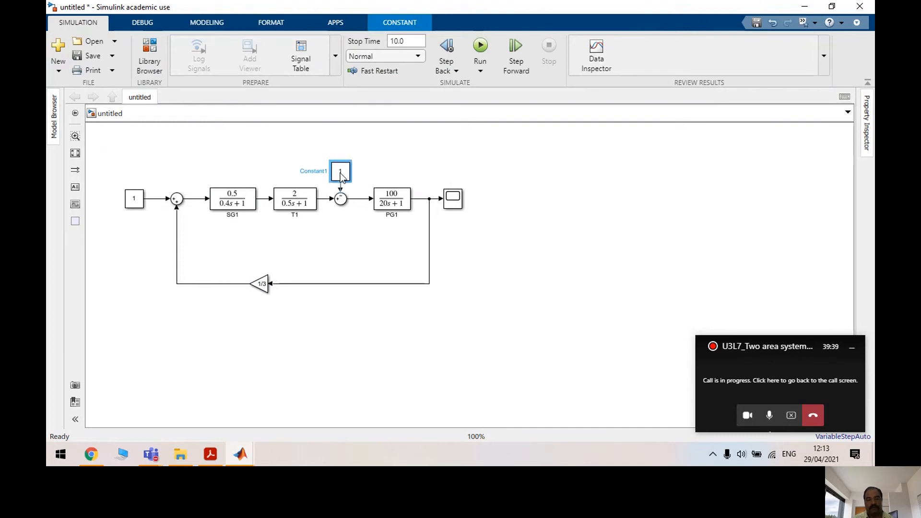
click(132, 205)
key(Delete)
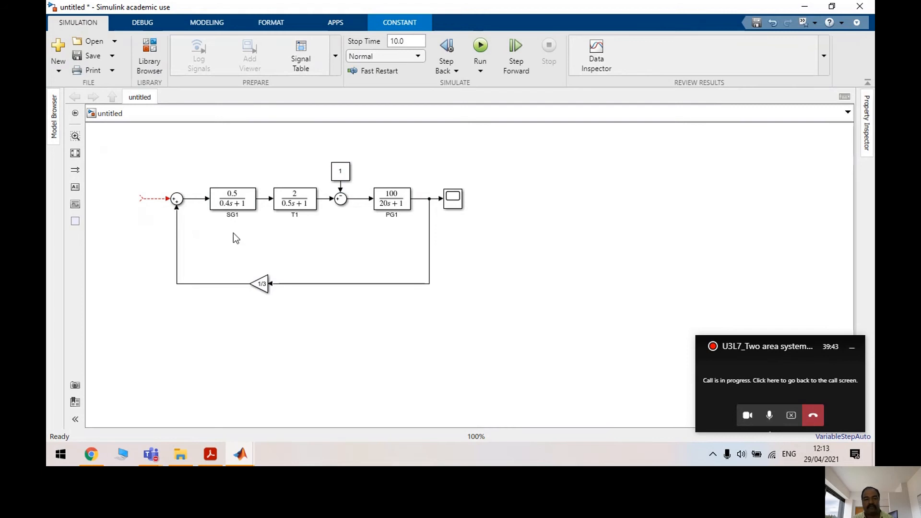
Add a Continuous Transfer Fcn below the Gain, rotated to face left
click(149, 57)
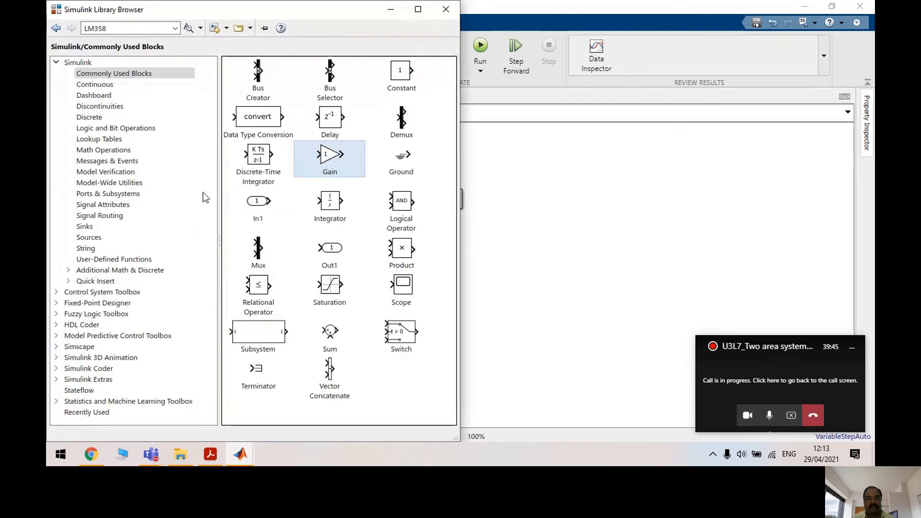
click(125, 87)
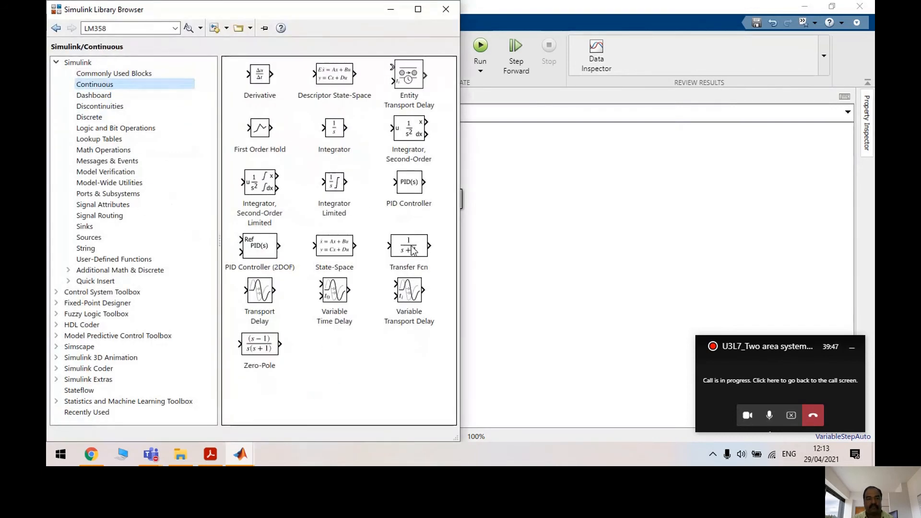
drag(409, 238, 554, 307)
drag(336, 348, 288, 341)
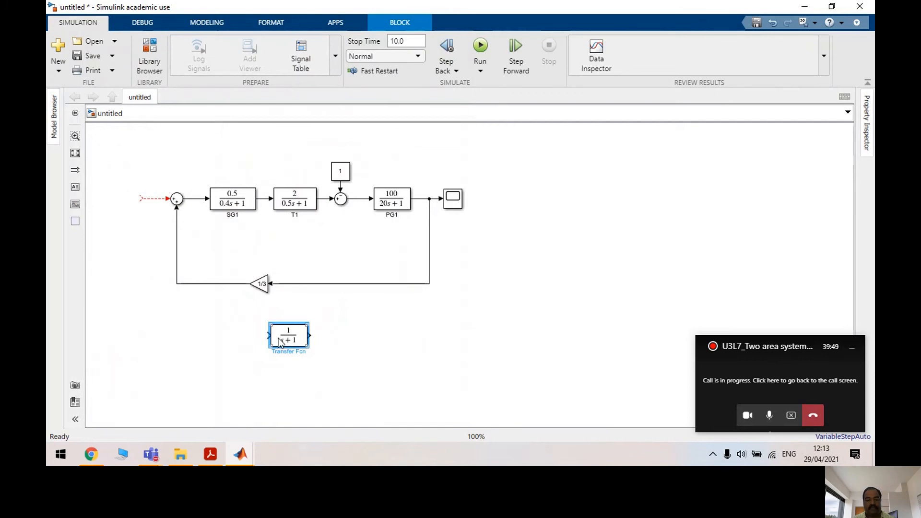
key(ctrl+r)
key(ctrl+r)
Set the new block to 0.09/s and wire it from PG1's output into the first Sum
double_click(290, 341)
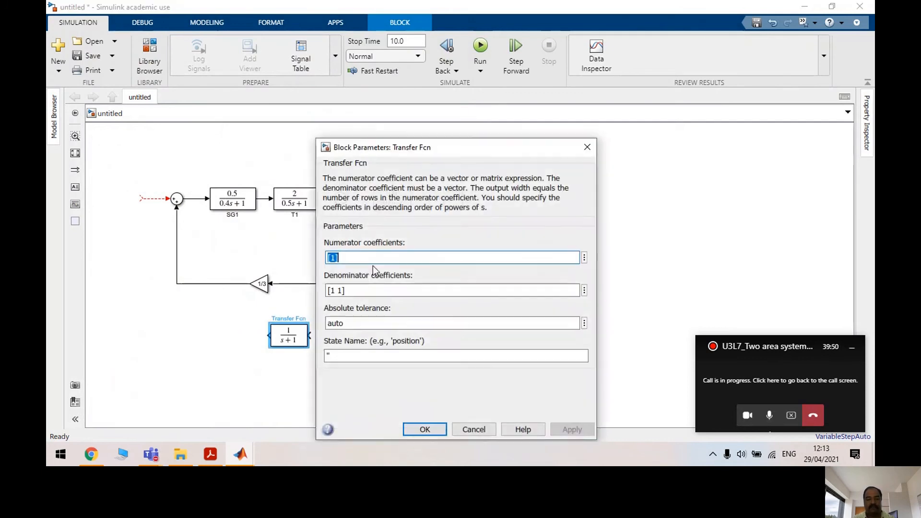
click(336, 257)
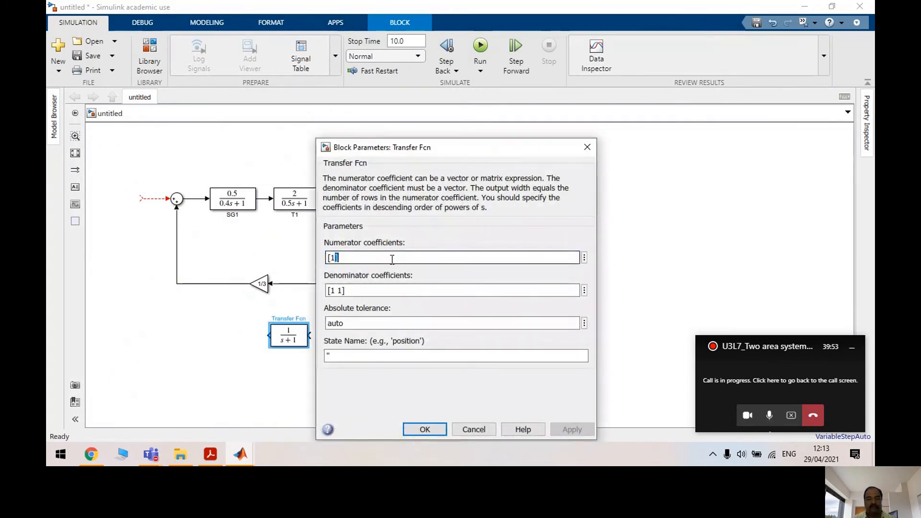
key(BackSpace)
text(0.09)
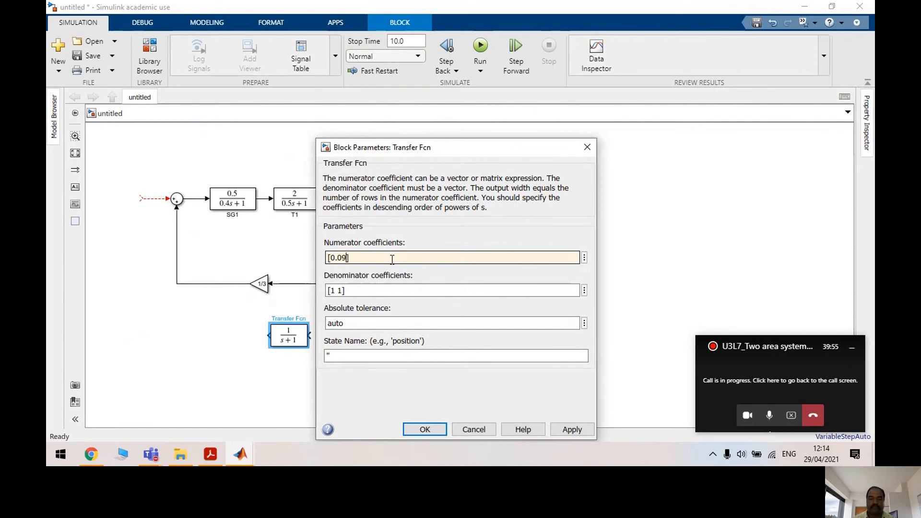
click(336, 290)
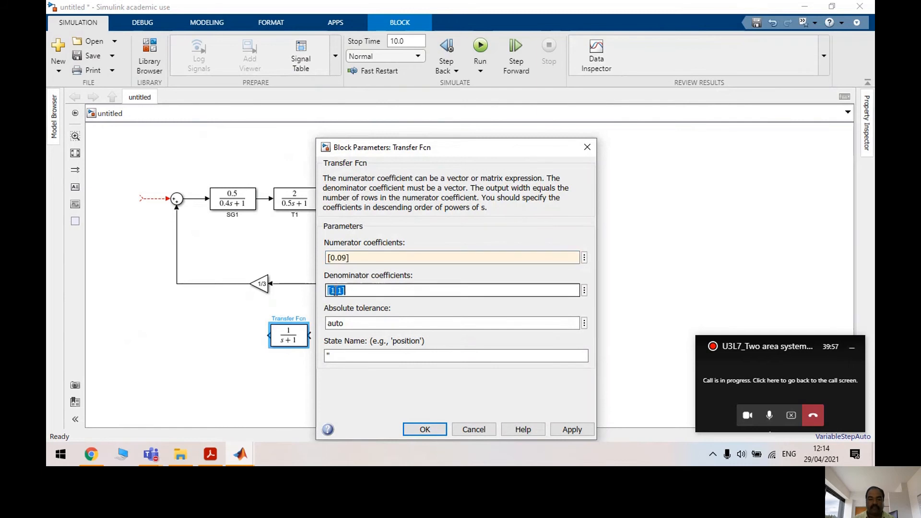
click(342, 290)
key(BackSpace)
text(0)
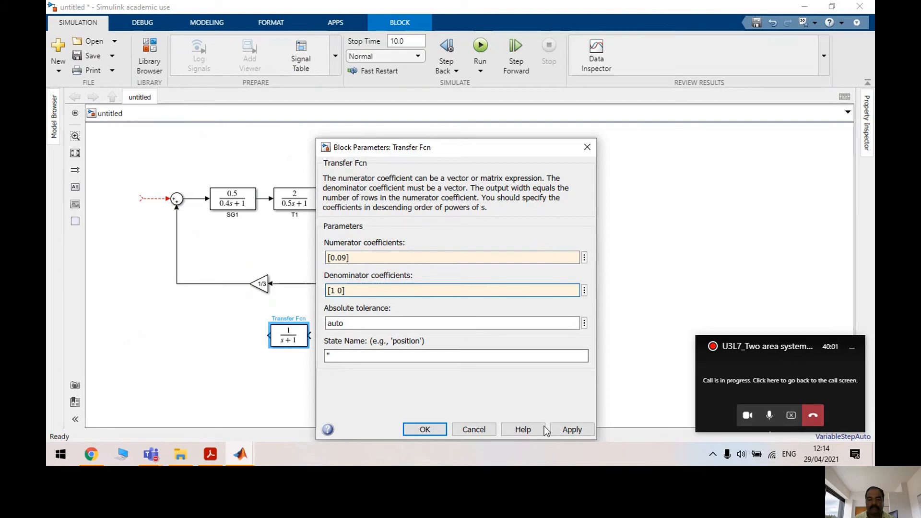
click(572, 429)
click(425, 429)
drag(309, 334, 434, 197)
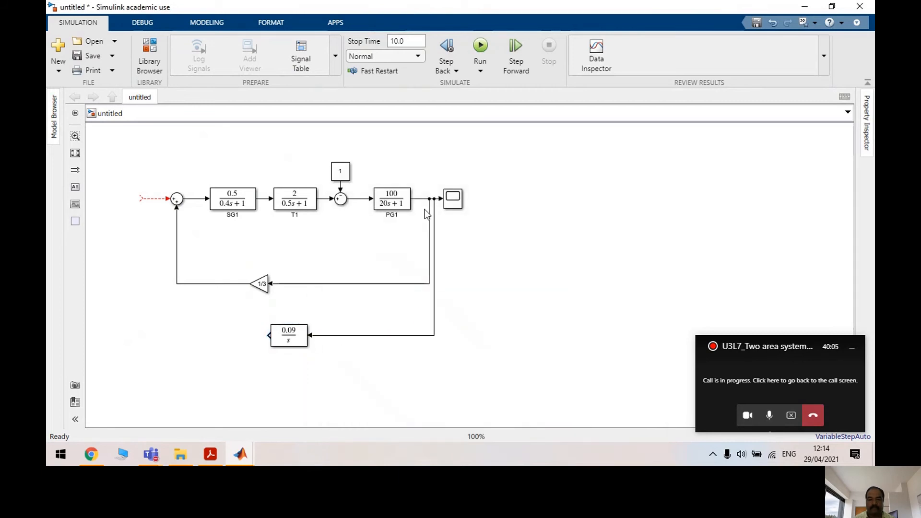
drag(269, 335, 145, 198)
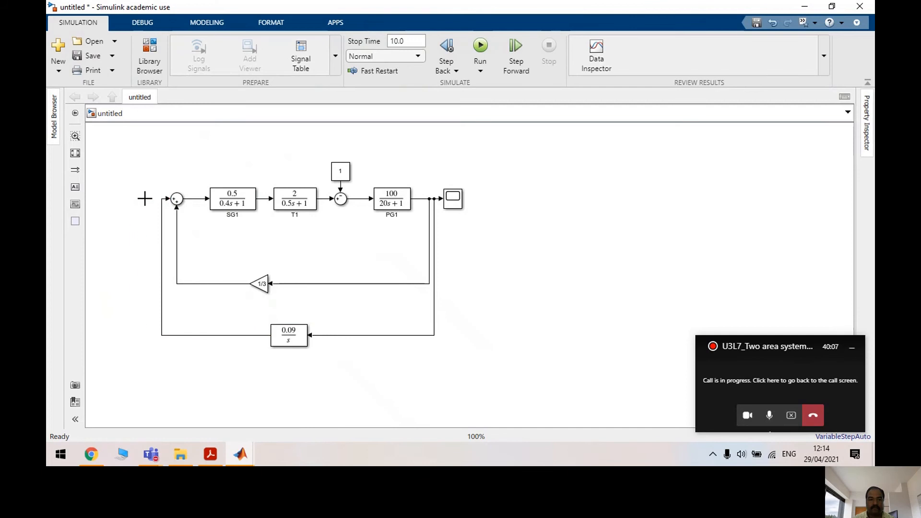
Set the first Sum block's list of signs to |-- so both feedback inputs subtract
double_click(177, 199)
double_click(237, 212)
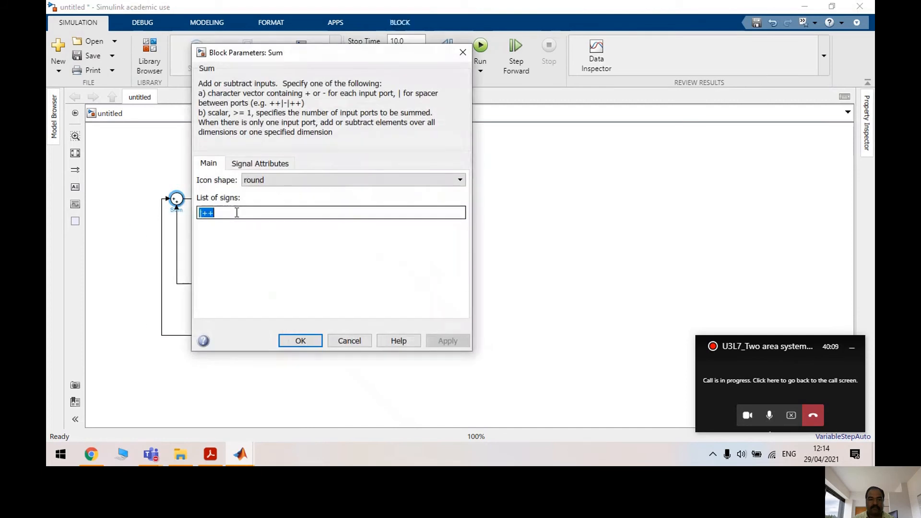
click(224, 211)
key(BackSpace)
key(BackSpace)
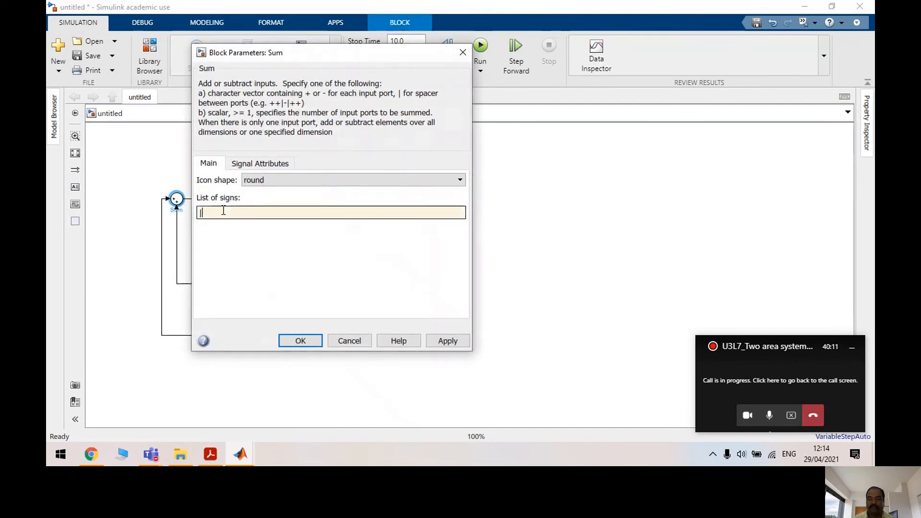
text(--)
click(459, 342)
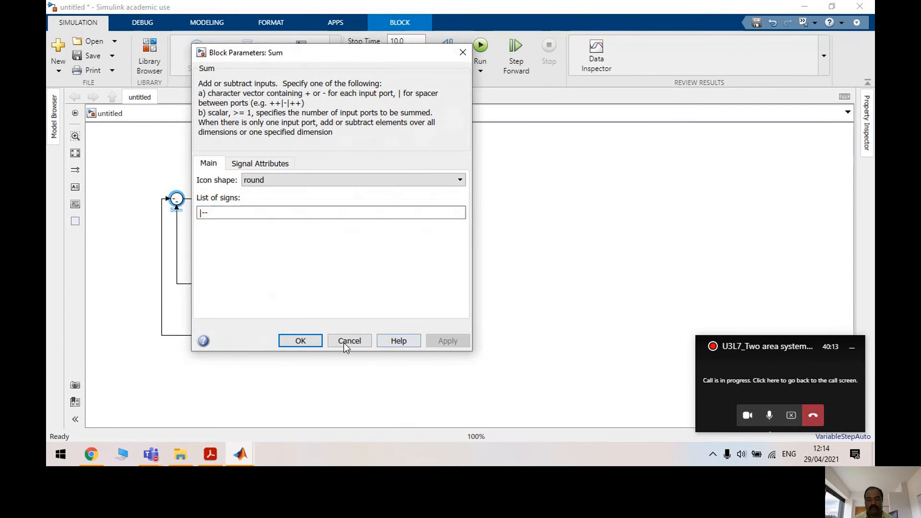
click(302, 341)
Move the 1/3 gain and the 0.09/s block up, closer to the main loop
click(487, 330)
scroll(488, 330, up, 1)
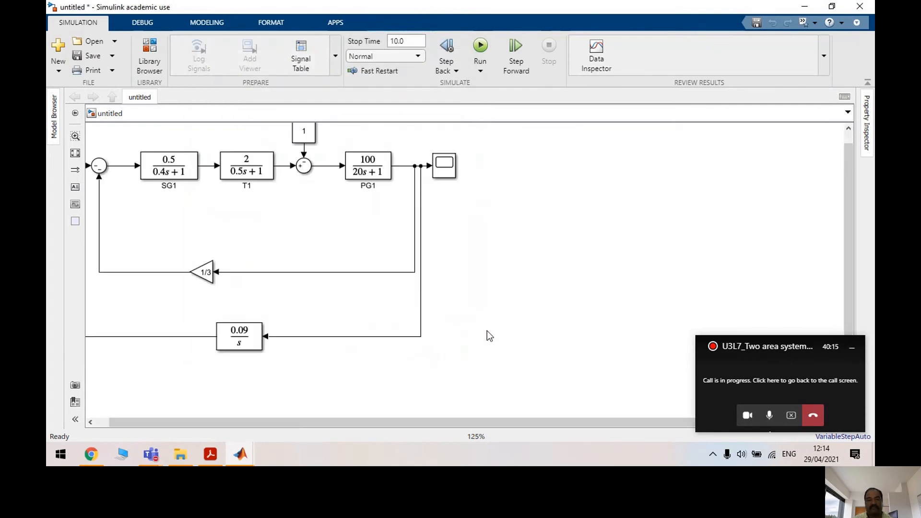
drag(530, 423, 421, 427)
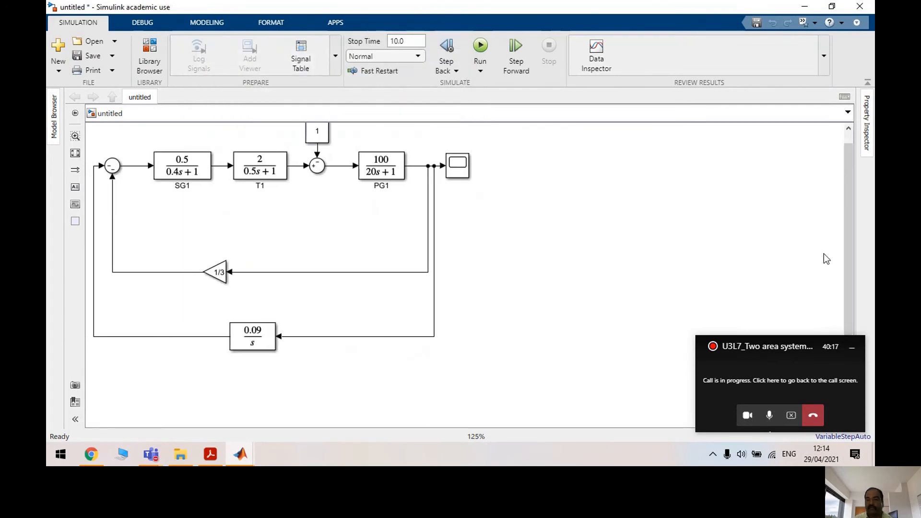
drag(849, 244, 850, 227)
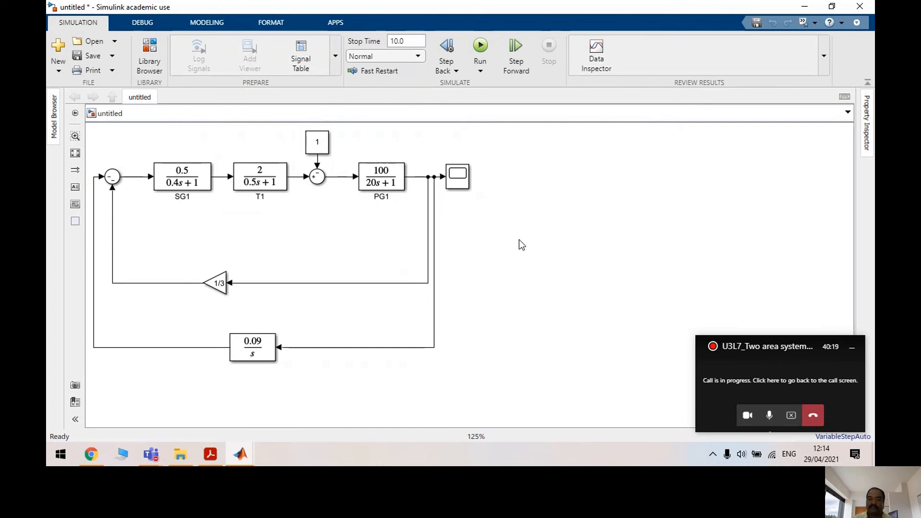
click(422, 177)
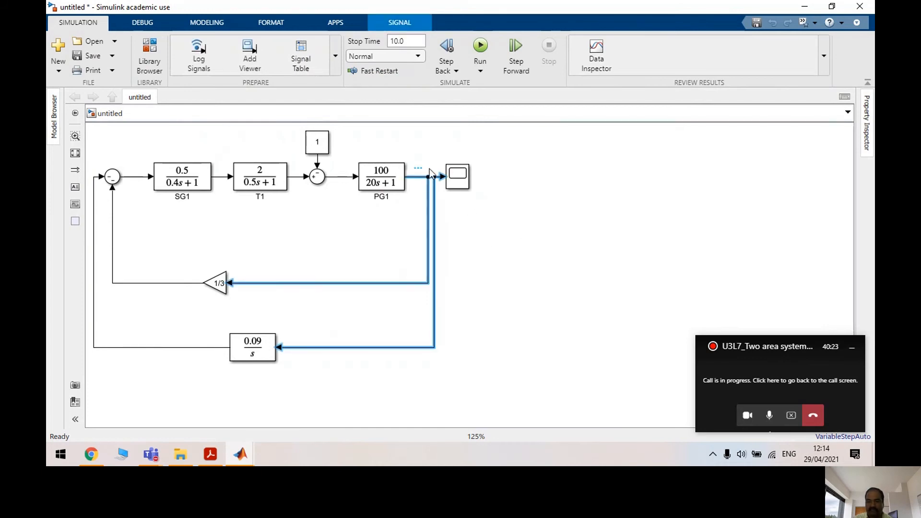
click(479, 211)
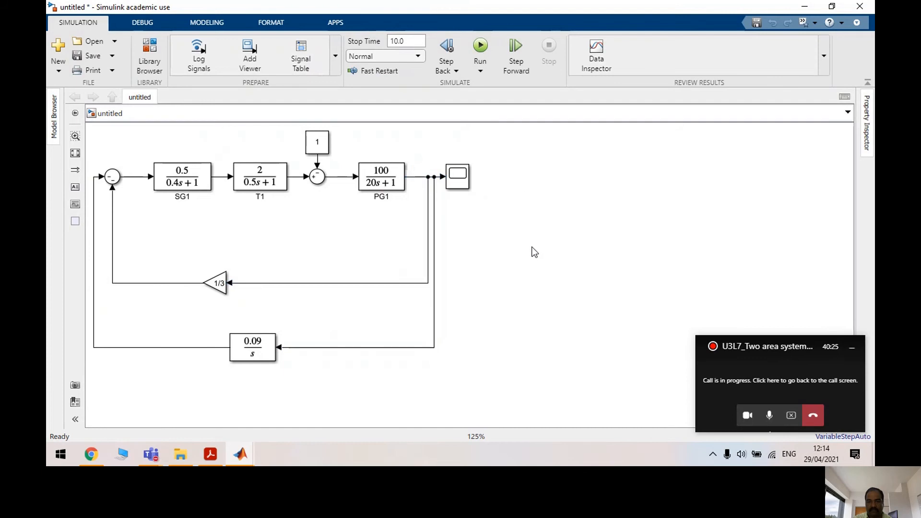
scroll(532, 248, down, 1)
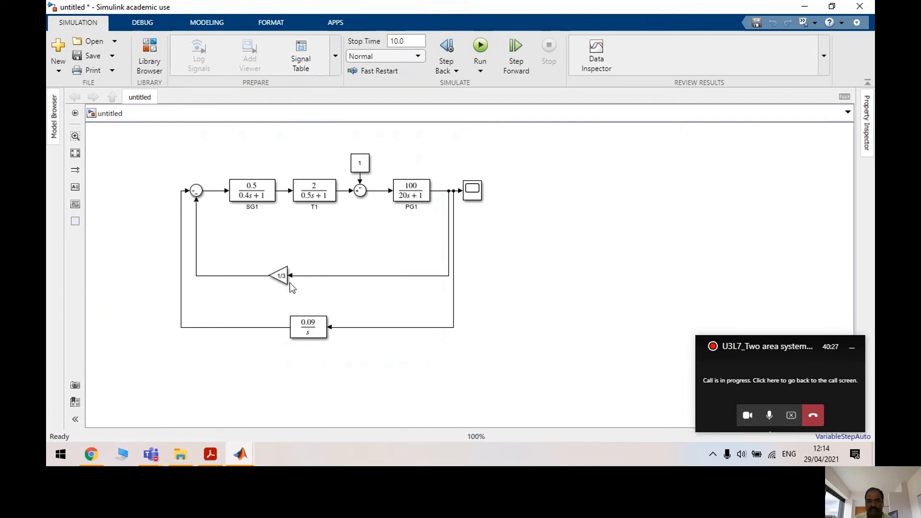
drag(280, 281, 292, 253)
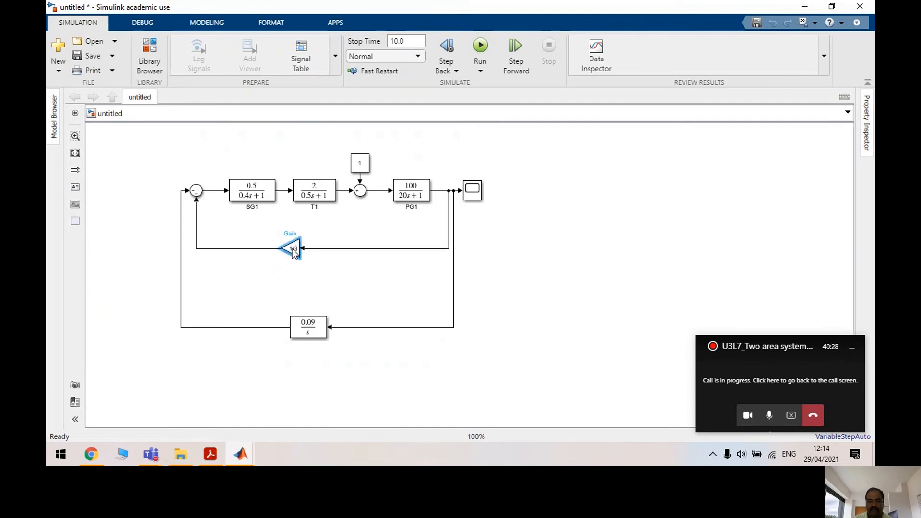
click(307, 318)
drag(308, 324, 305, 282)
Drag a 1/(s+1) Transfer Fcn block from the Library Browser to the right of the Scope
click(520, 244)
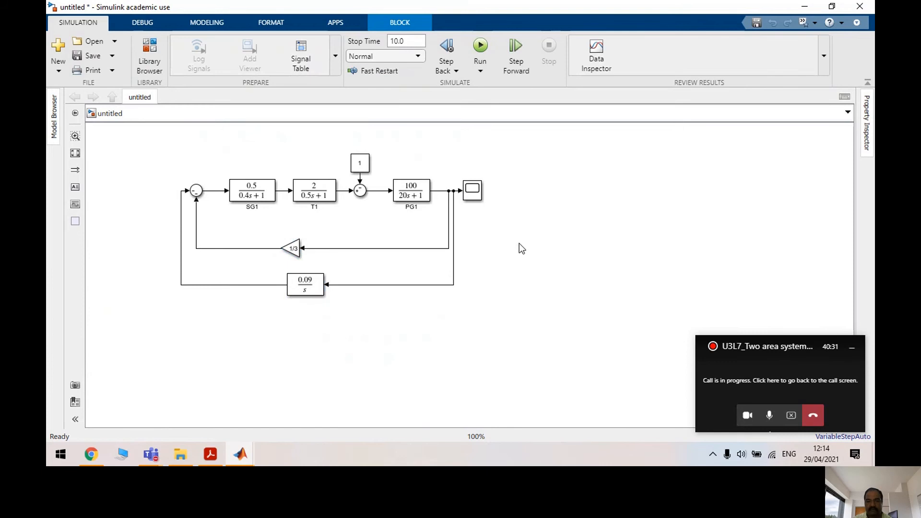
click(154, 64)
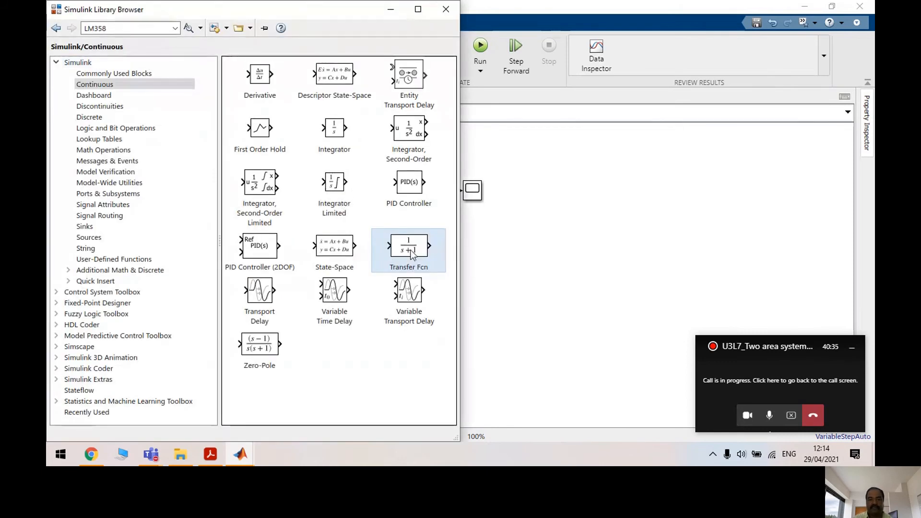
drag(410, 253, 557, 194)
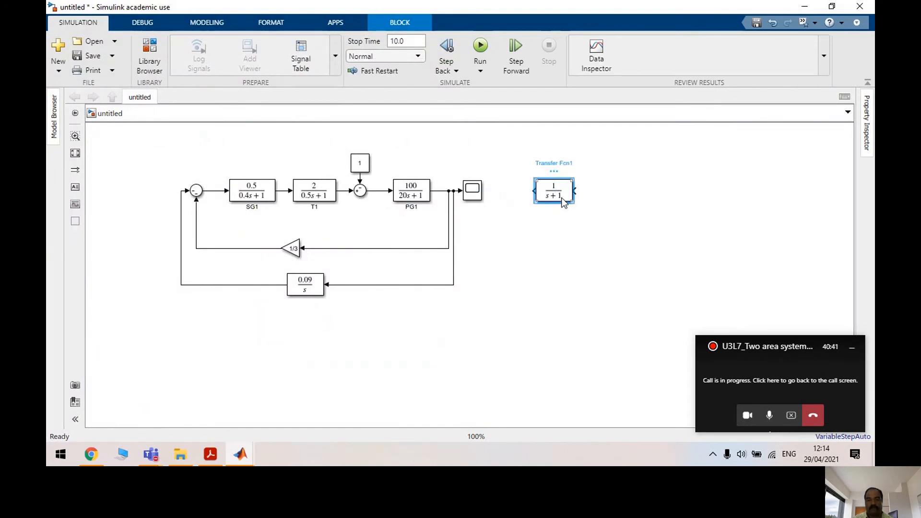
Paste trial copies of the 1/(s+1) block and a Sum block right of the Scope
key(ctrl+c)
click(612, 191)
key(ctrl+v)
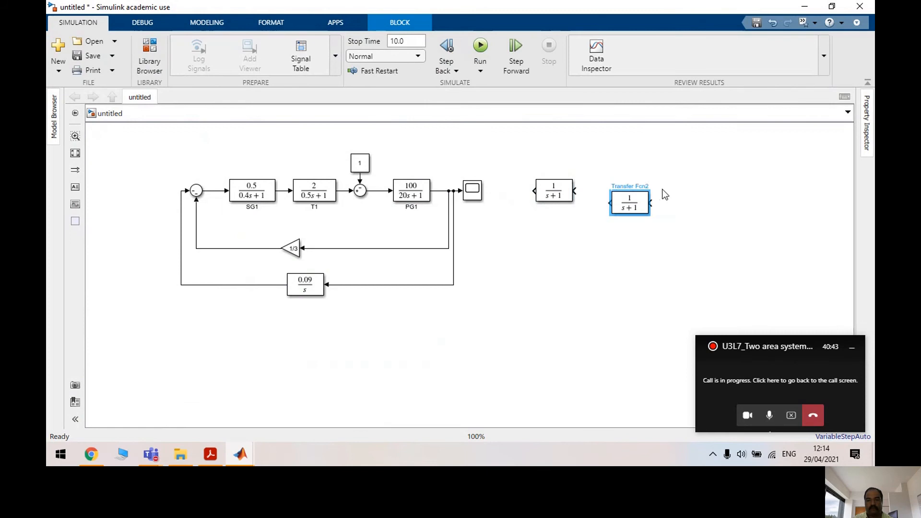
click(678, 193)
key(ctrl+v)
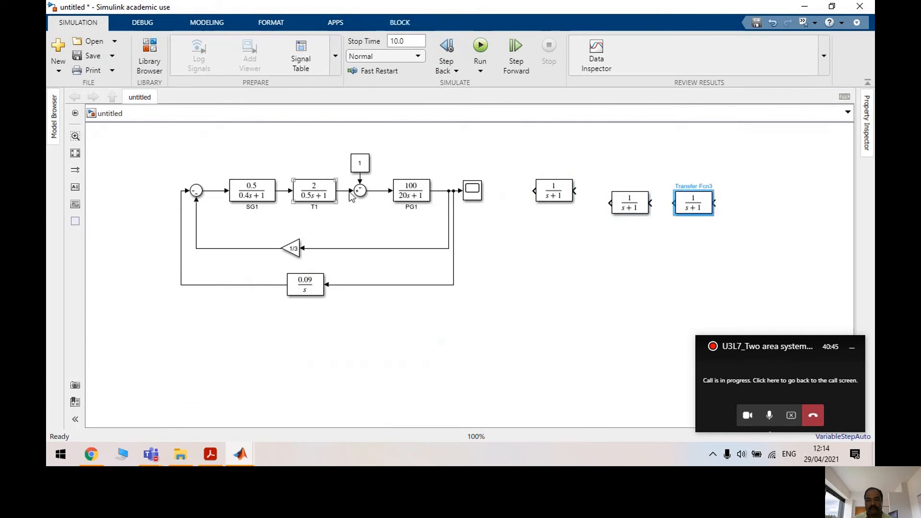
click(364, 195)
click(198, 192)
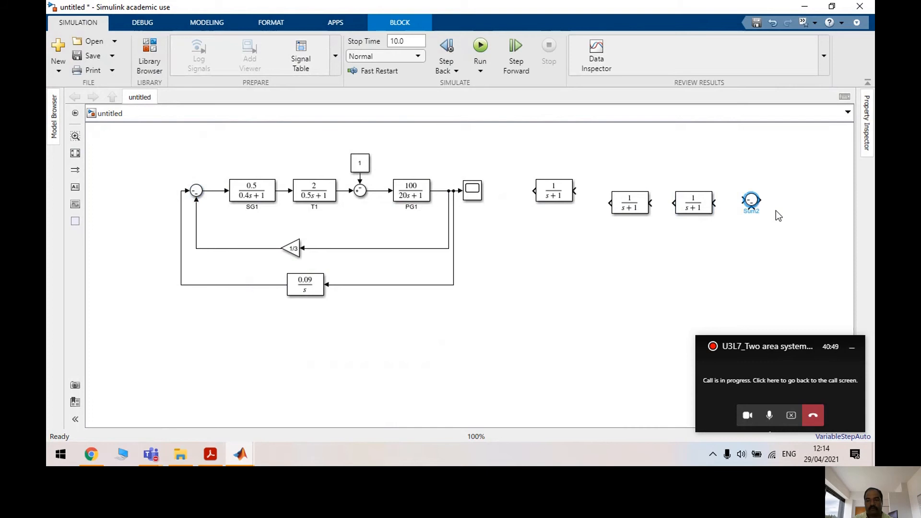
key(ctrl+v)
key(ctrl+z)
click(752, 200)
click(769, 217)
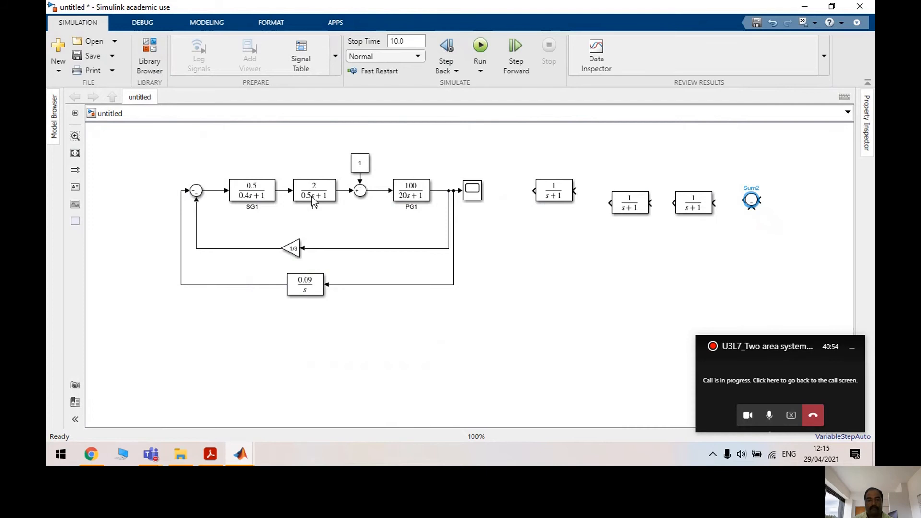
Paste and rotate further trial copies of Sum1 and the 1/3 gain
click(360, 191)
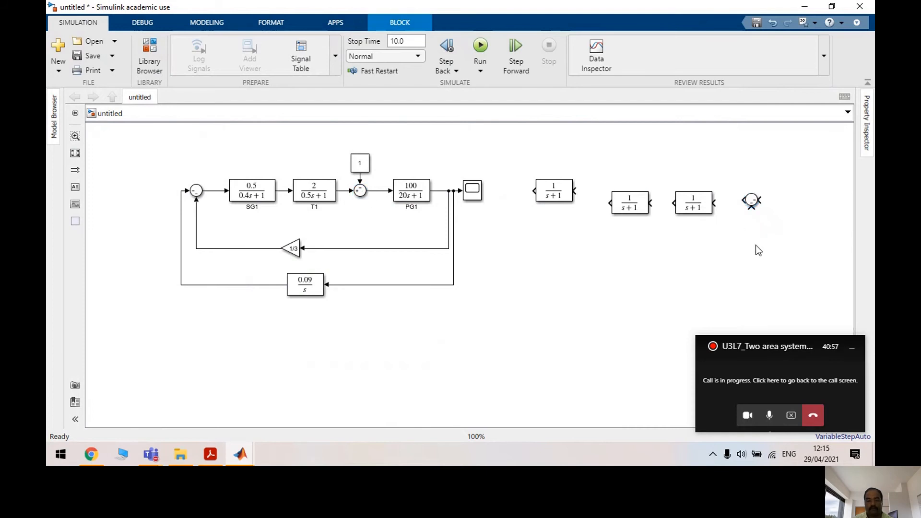
key(ctrl+v)
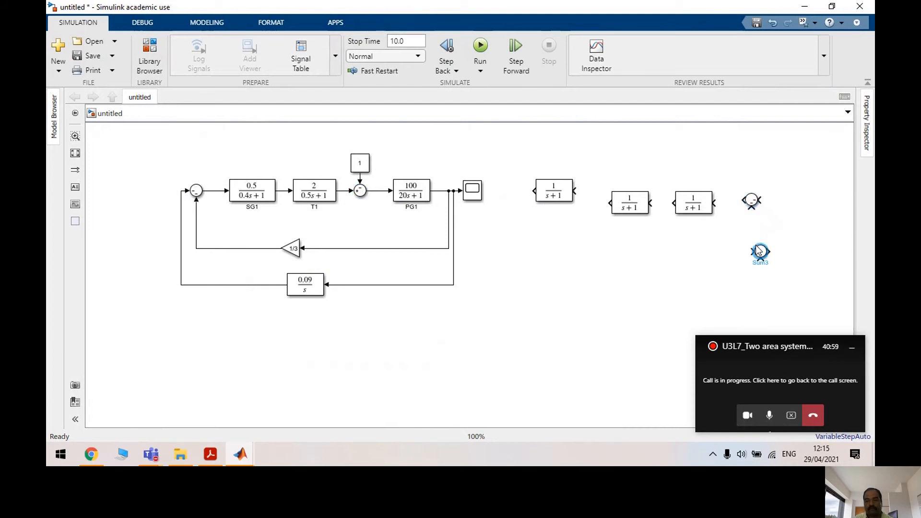
key(ctrl+r)
key(ctrl+r)
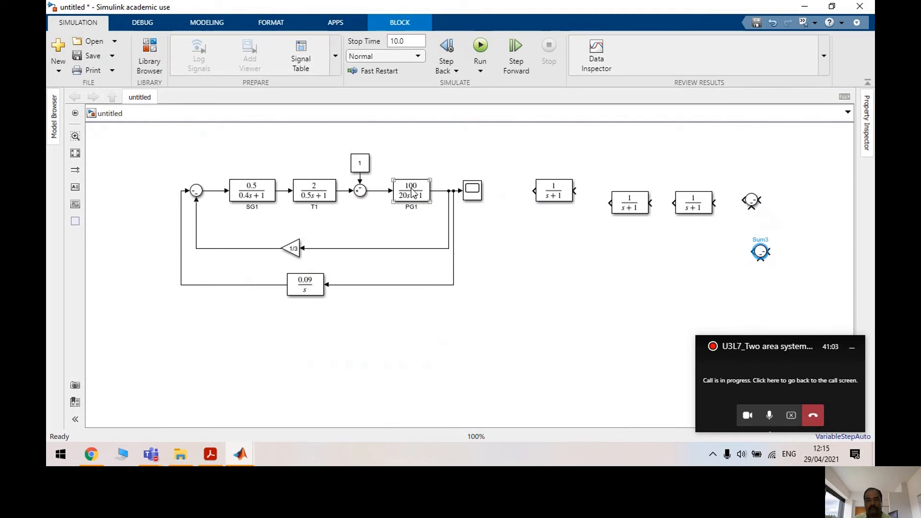
click(297, 252)
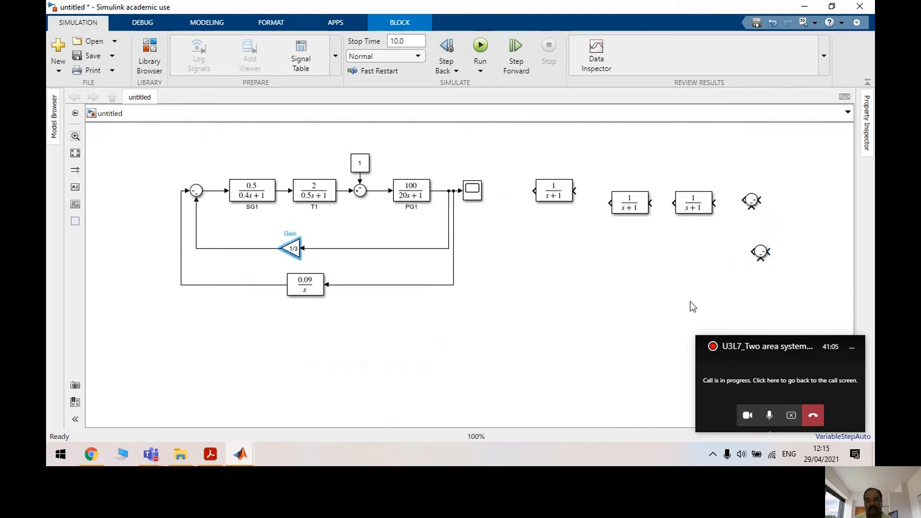
key(ctrl+v)
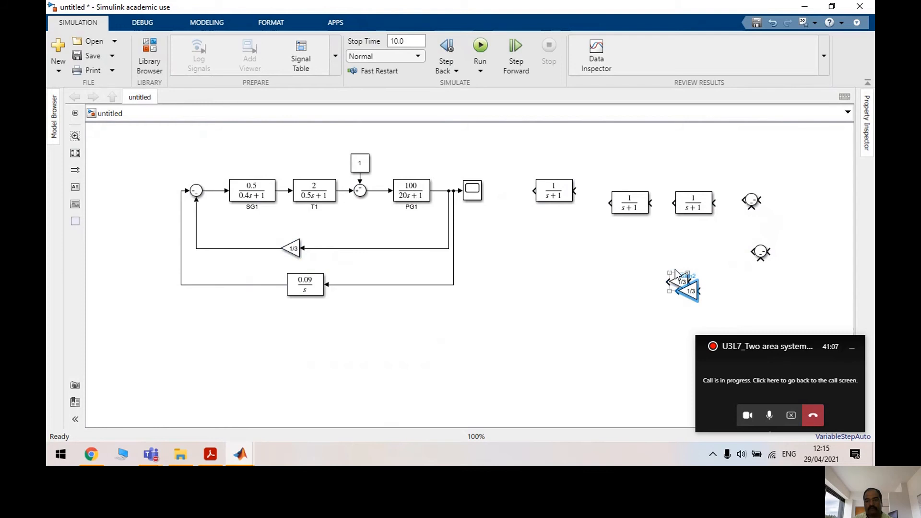
click(696, 297)
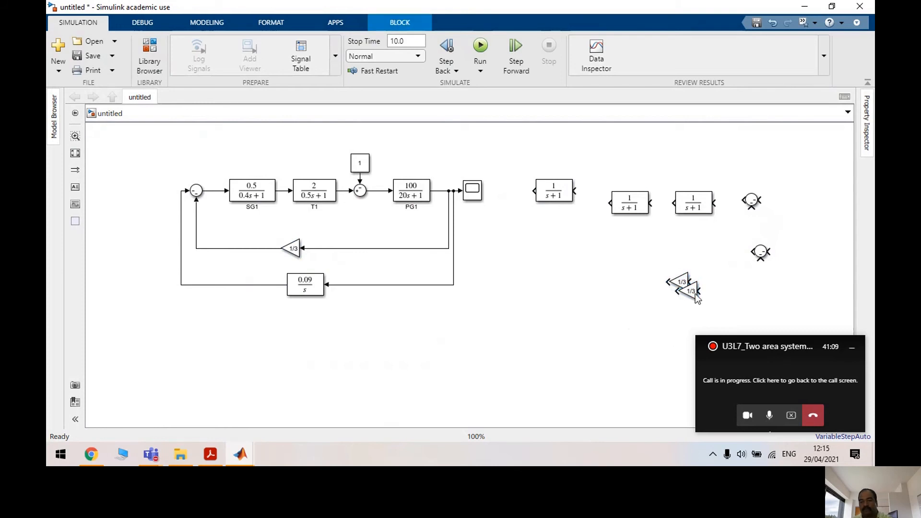
key(Delete)
click(689, 281)
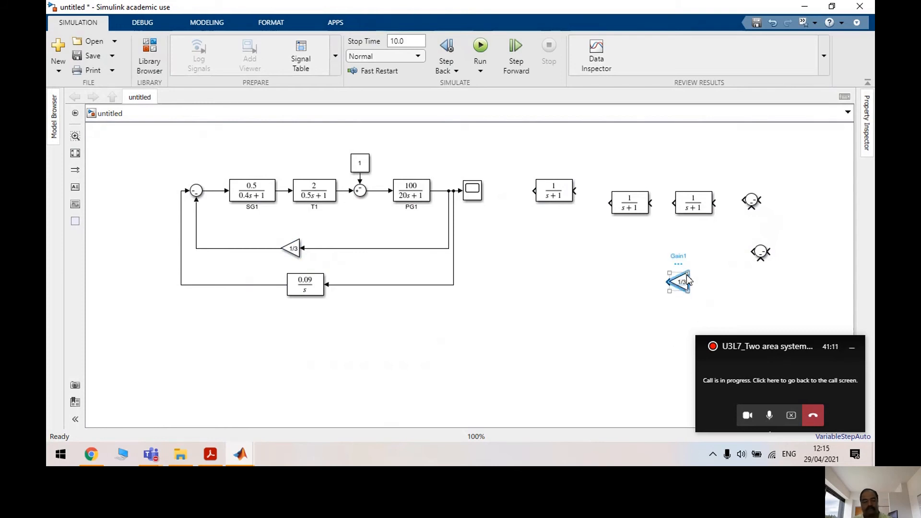
key(ctrl+r)
key(ctrl+r)
Box-select the six loose trial blocks and delete them
click(540, 191)
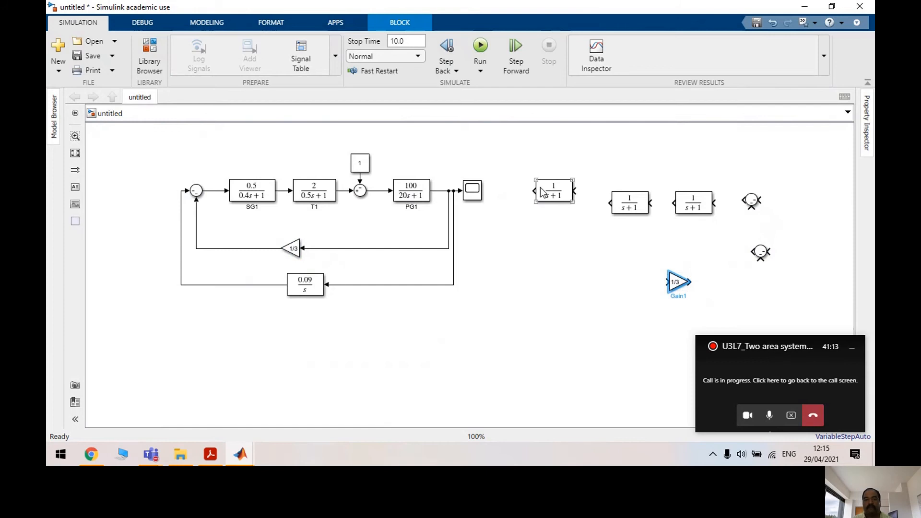
drag(559, 195, 571, 196)
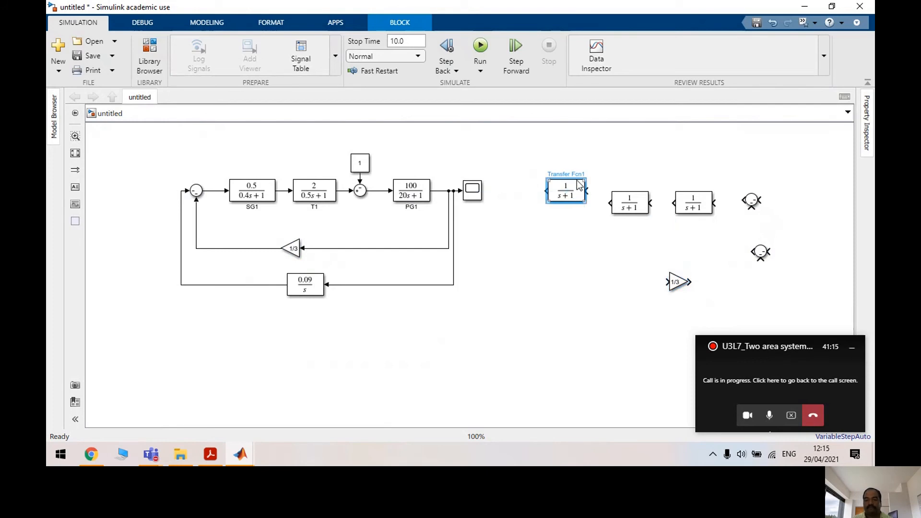
drag(781, 293, 565, 154)
key(Delete)
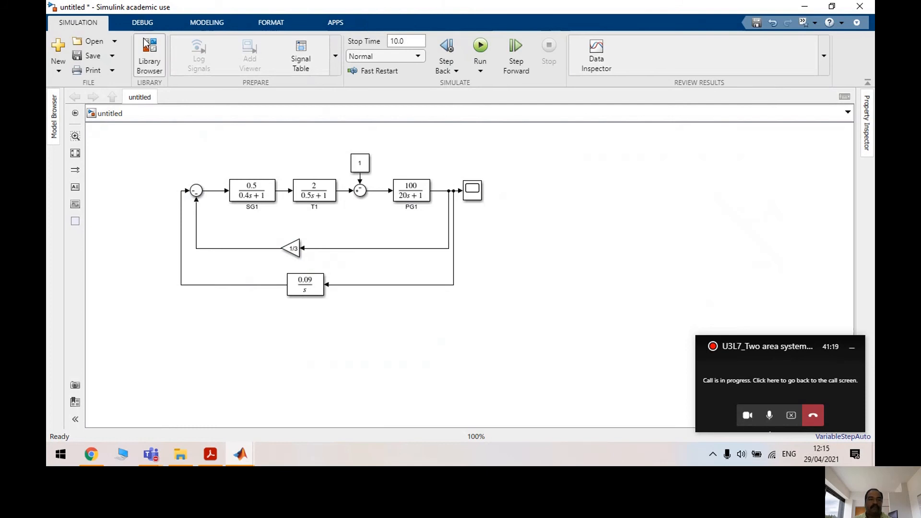
Add a 1/(s+1) Transfer Fcn right of the Scope, flipped to face left and aligned
click(149, 54)
drag(421, 254, 600, 200)
right_click(593, 210)
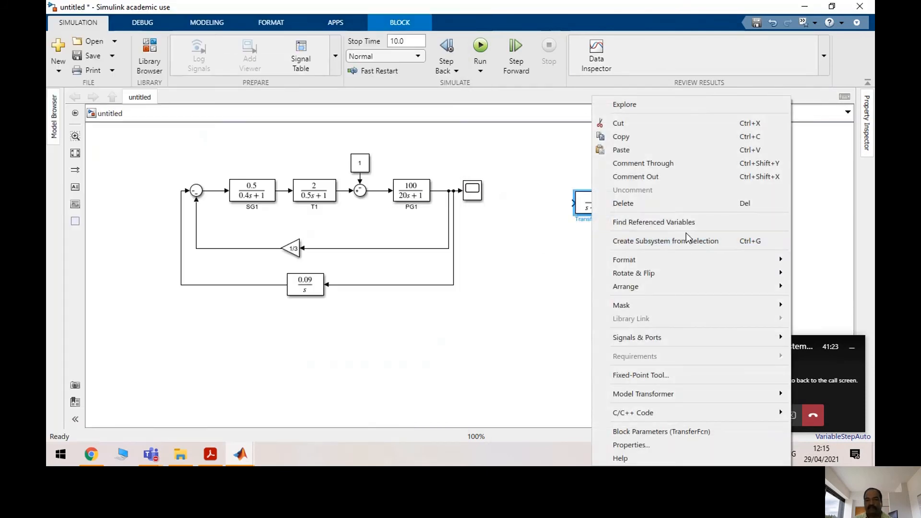
mouse_move(707, 272)
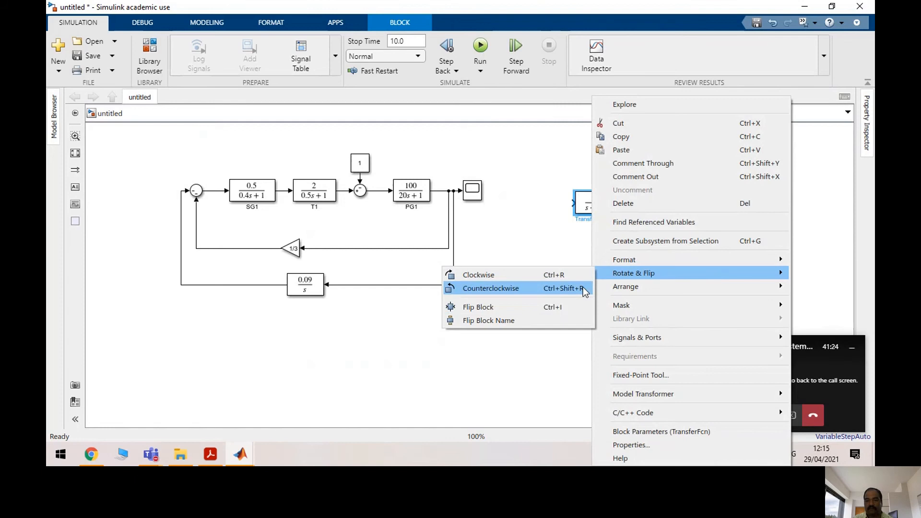
click(512, 306)
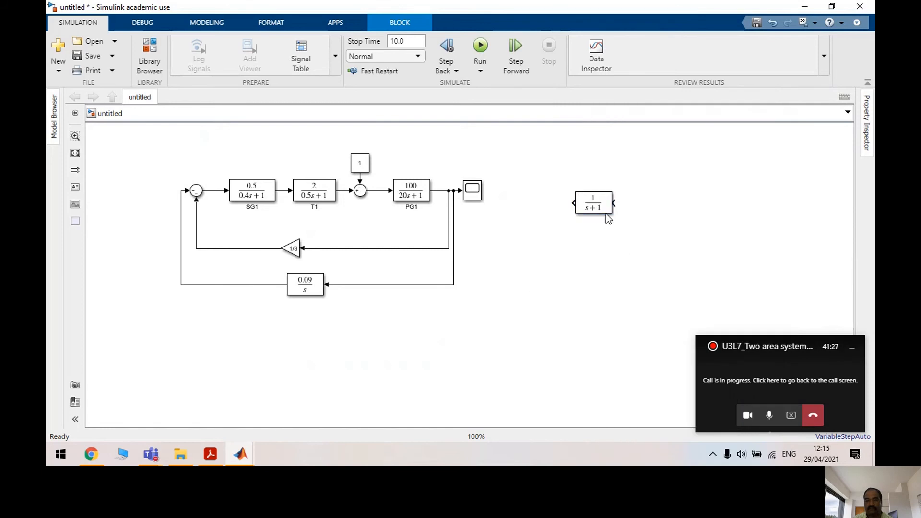
drag(605, 190, 586, 195)
Duplicate the flipped block twice, aligning the copies into a row of three
key(ctrl+c)
click(633, 190)
key(ctrl+v)
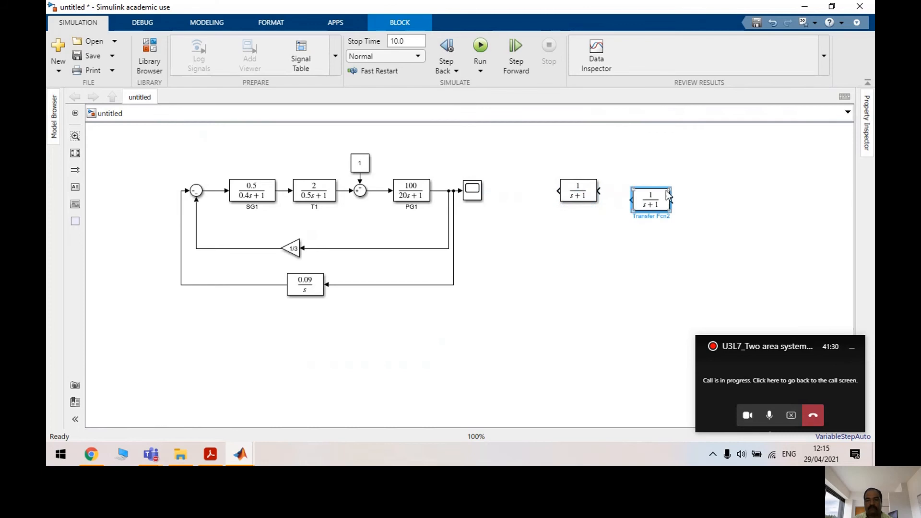
click(698, 198)
key(ctrl+v)
drag(659, 198, 717, 189)
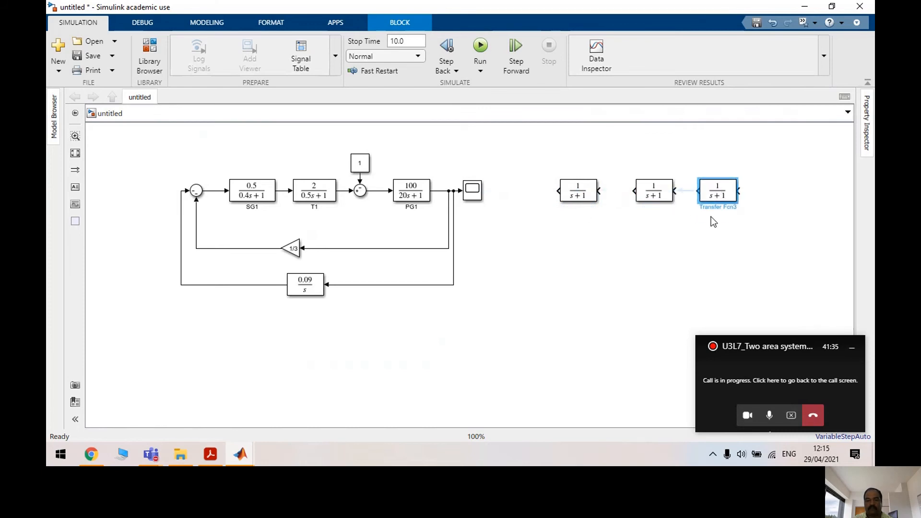
click(721, 234)
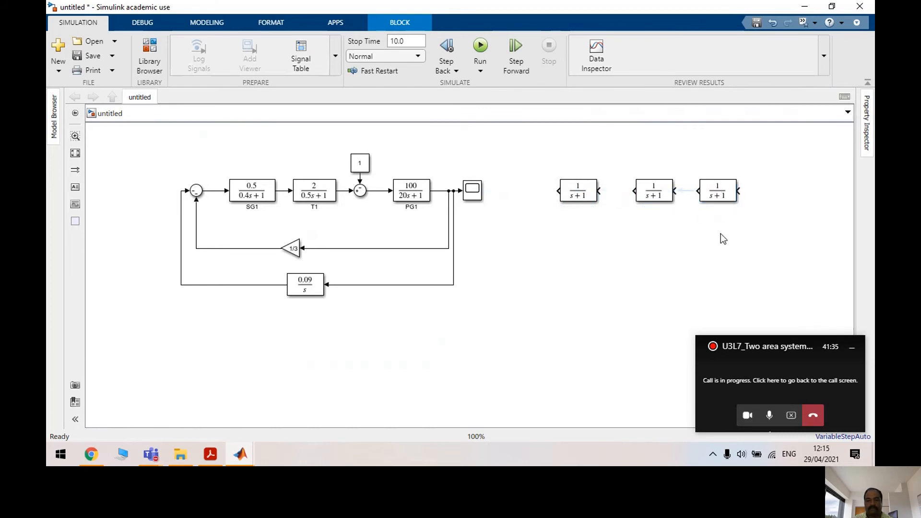
click(361, 191)
Add two flipped copies of the Sum block for area 2
key(ctrl+c)
key(ctrl+v)
right_click(657, 264)
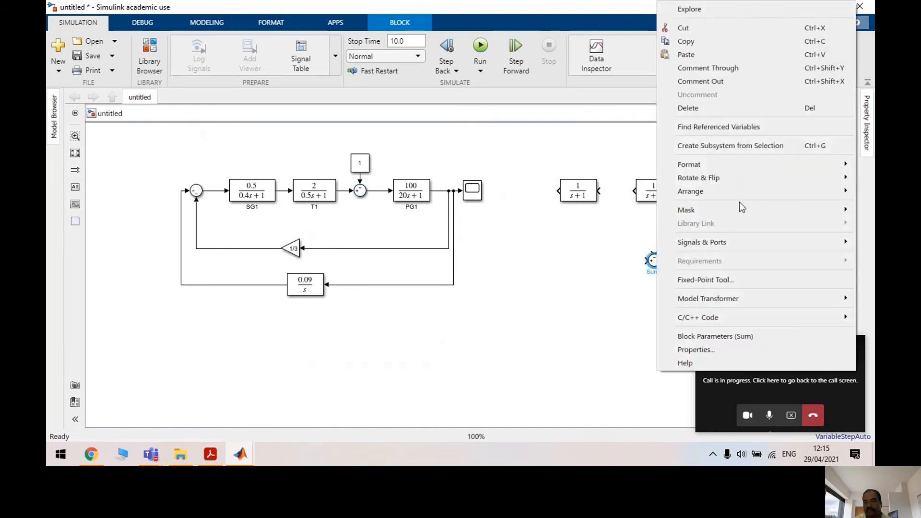
mouse_move(754, 180)
click(604, 212)
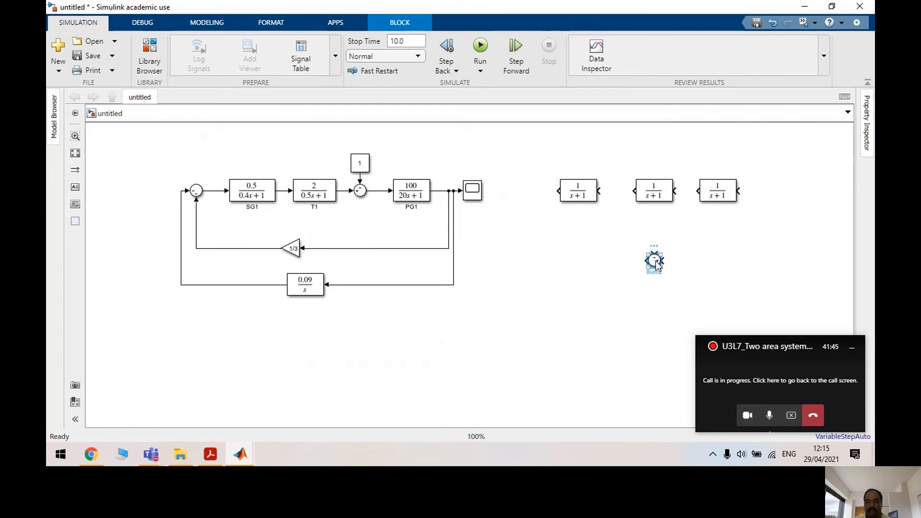
key(ctrl+c)
click(685, 261)
key(ctrl+v)
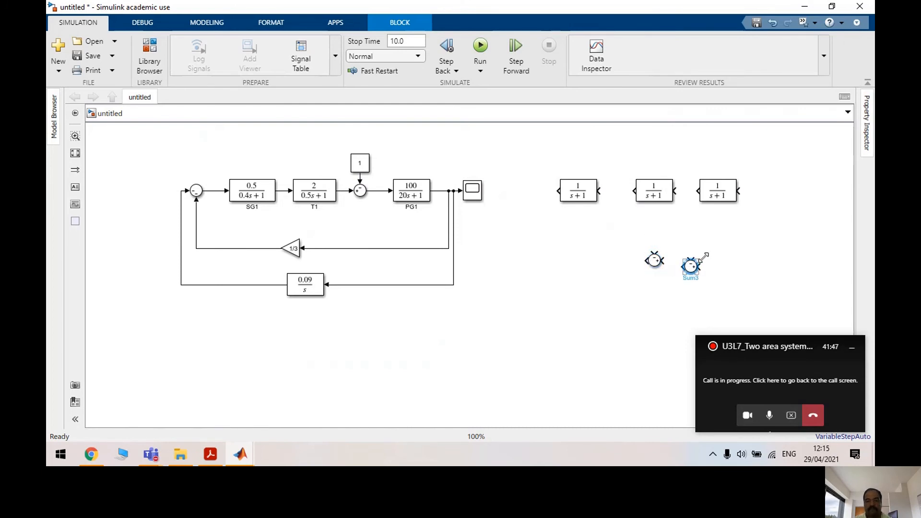
Copy the load-disturbance Constant block into area 2
click(366, 162)
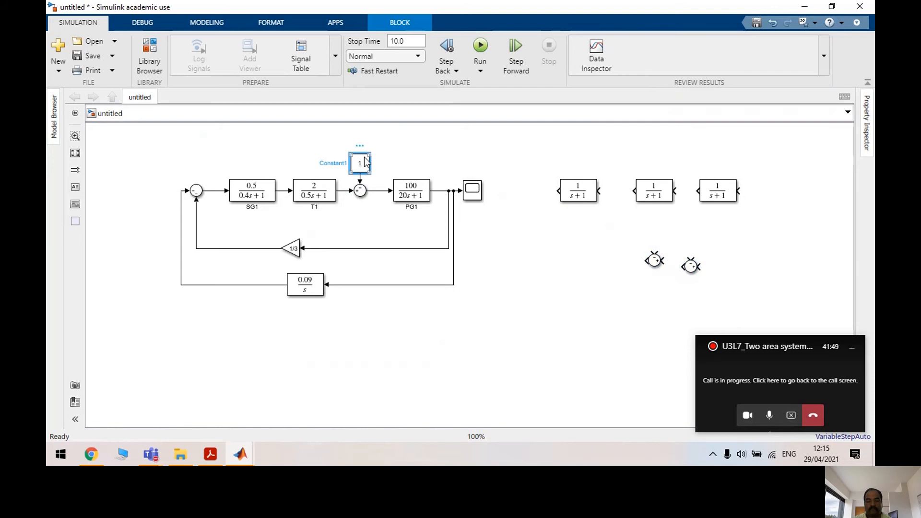
key(ctrl+c)
click(743, 162)
key(ctrl+v)
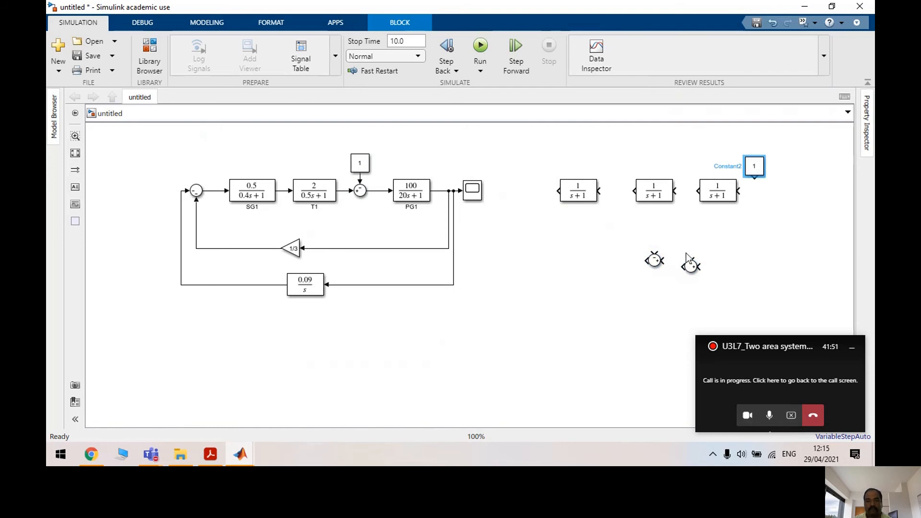
Paste a flipped copy of the 1/3 gain and position it and the new constant
click(297, 249)
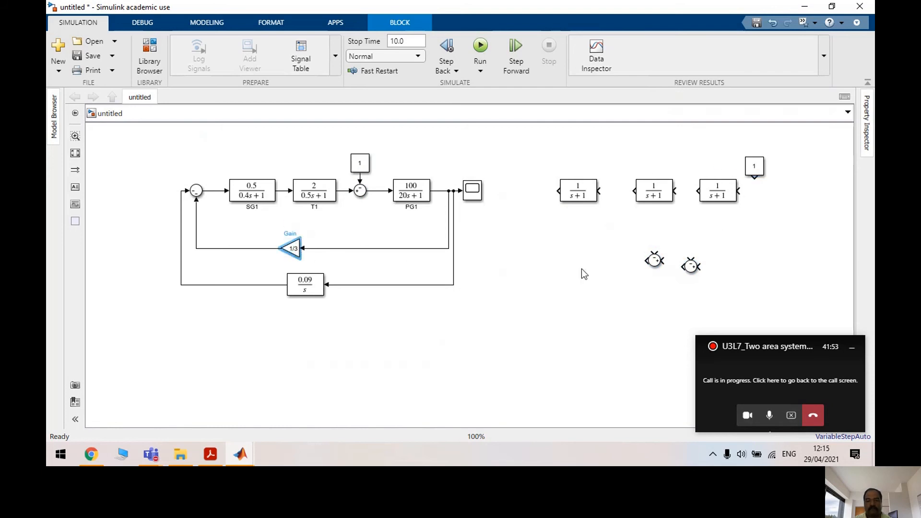
click(756, 244)
key(ctrl+v)
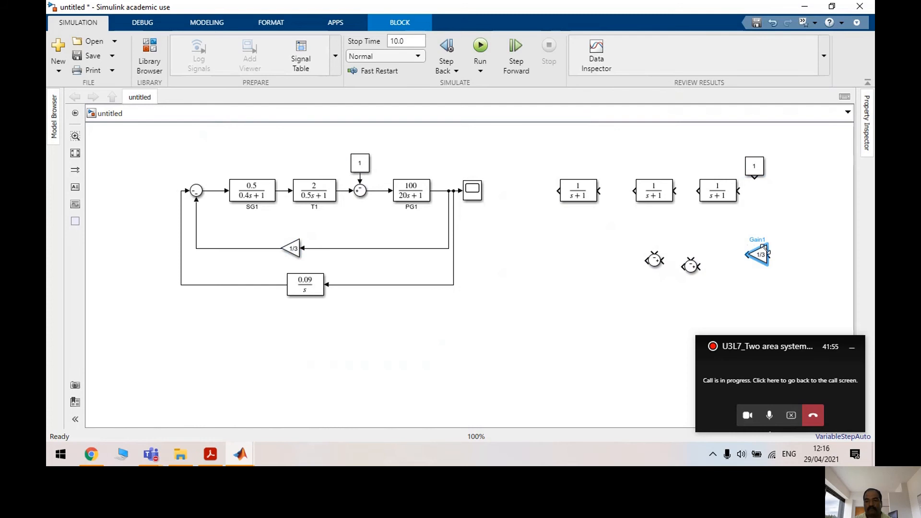
right_click(761, 255)
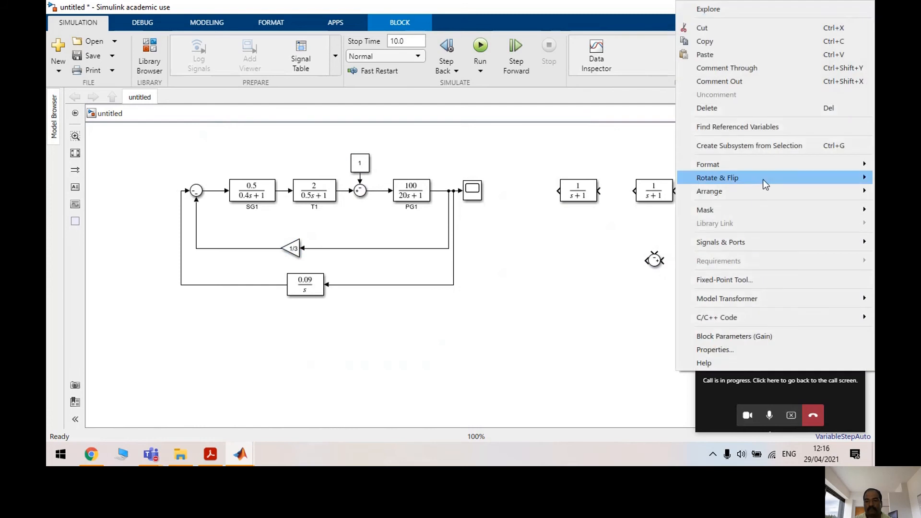
mouse_move(763, 179)
click(605, 209)
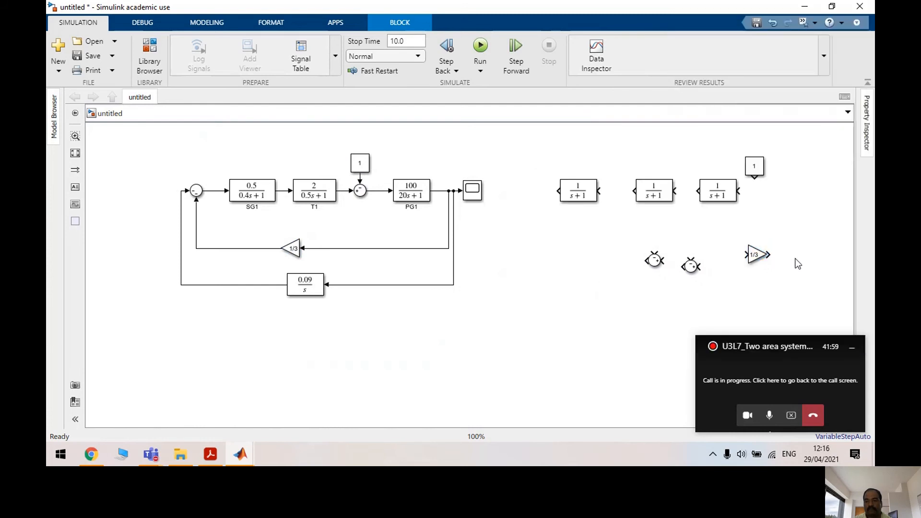
drag(756, 259, 725, 259)
drag(754, 173, 760, 162)
Paste and rotate a trial 1/(s+1) copy, then undo it away
click(321, 288)
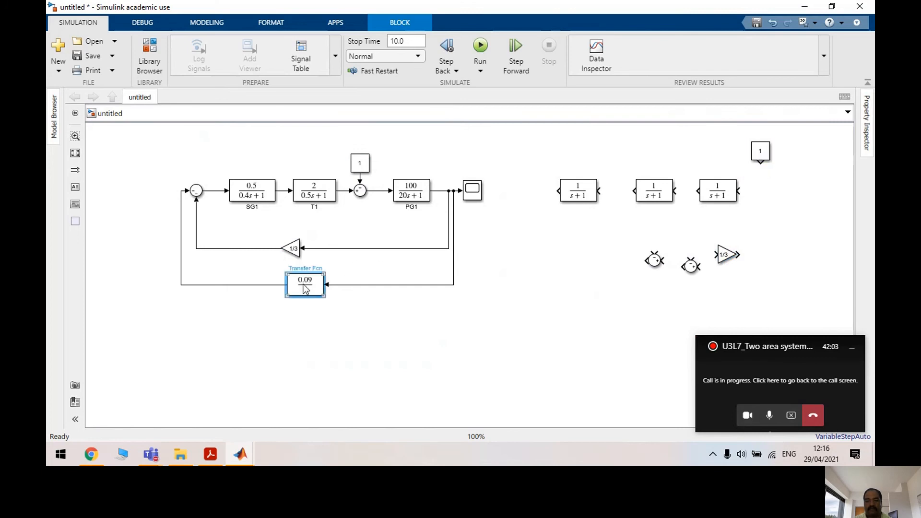
click(716, 196)
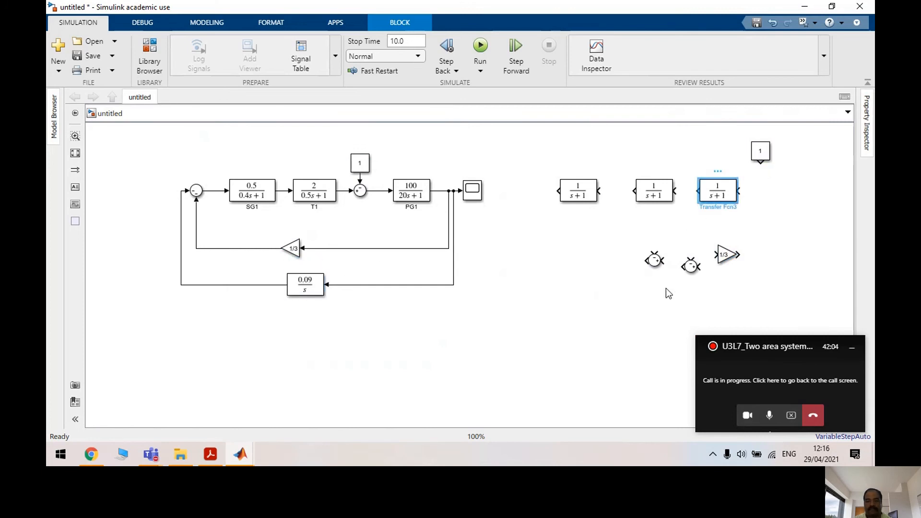
click(648, 301)
key(ctrl+v)
key(ctrl+r)
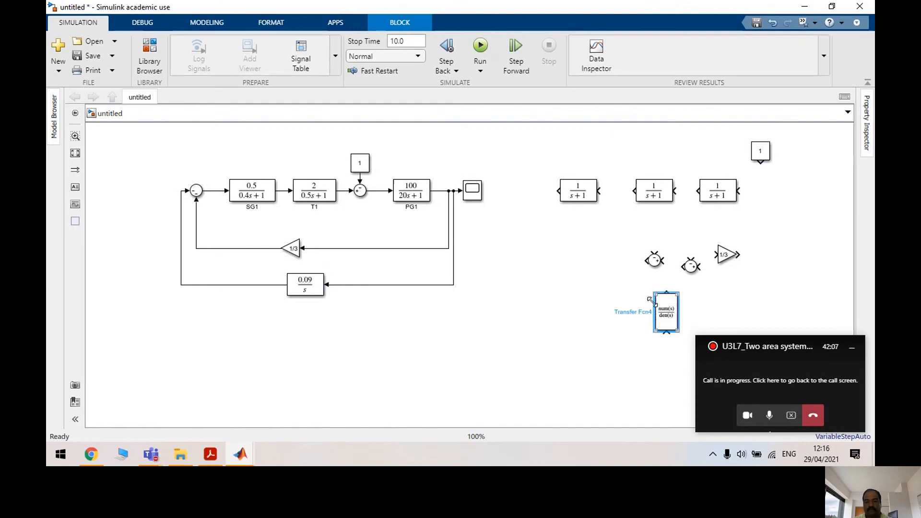
key(ctrl+r)
key(ctrl+z)
key(ctrl+z)
key(ctrl+z)
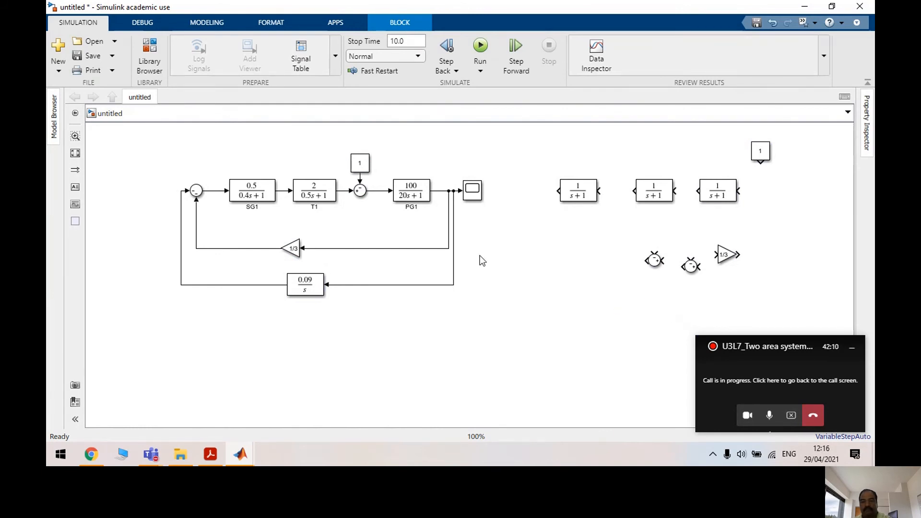
key(ctrl+z)
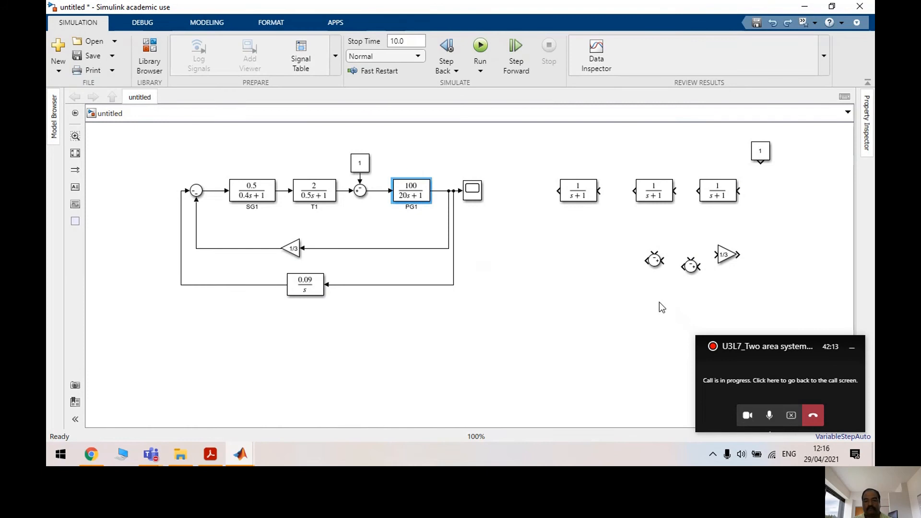
Place PG2 below area 2, a Sum between the left 1/(s+1) blocks, and a constant above it
key(ctrl+v)
drag(673, 317, 657, 298)
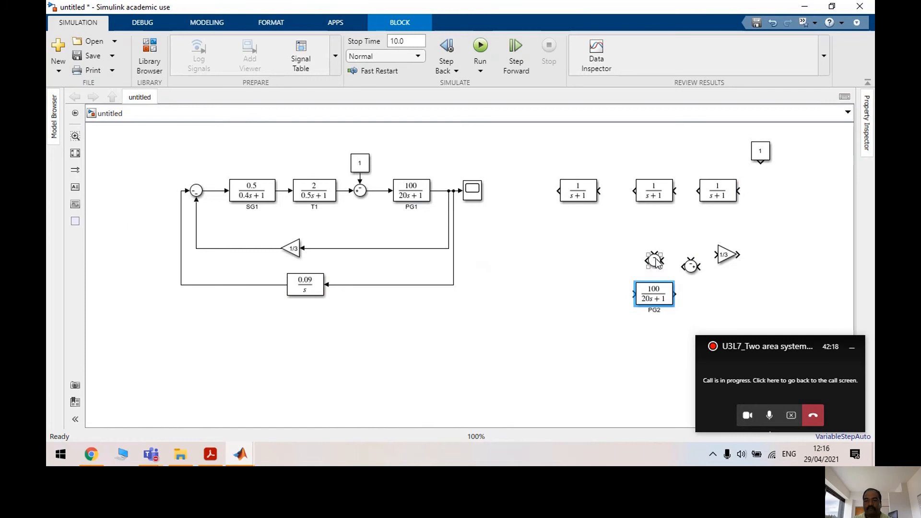
drag(654, 260, 619, 193)
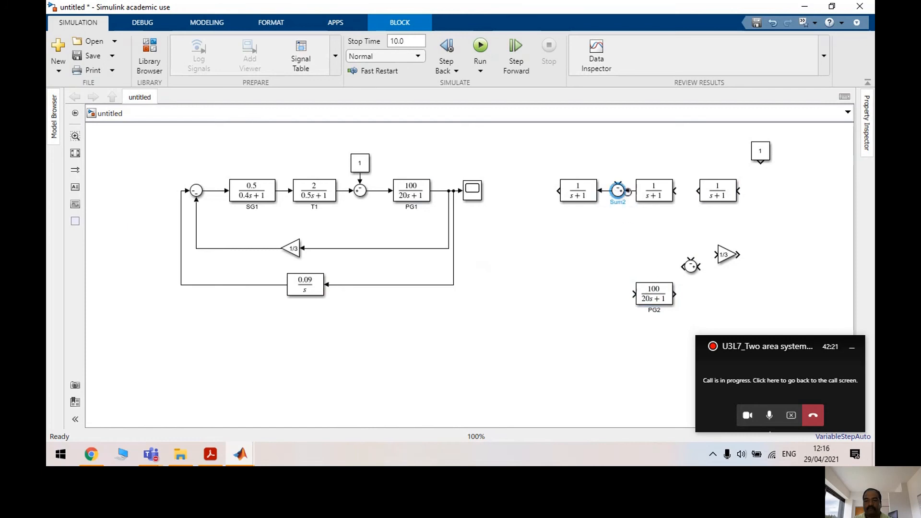
click(367, 165)
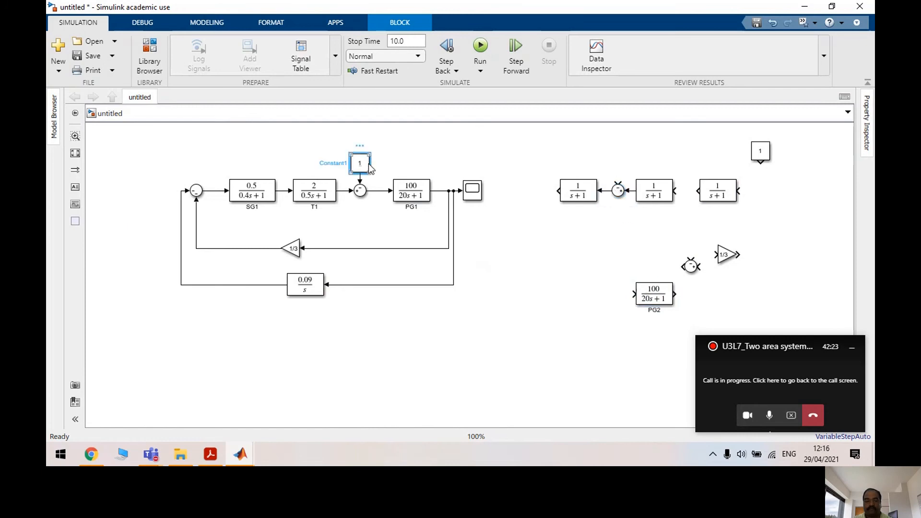
click(615, 161)
key(ctrl+v)
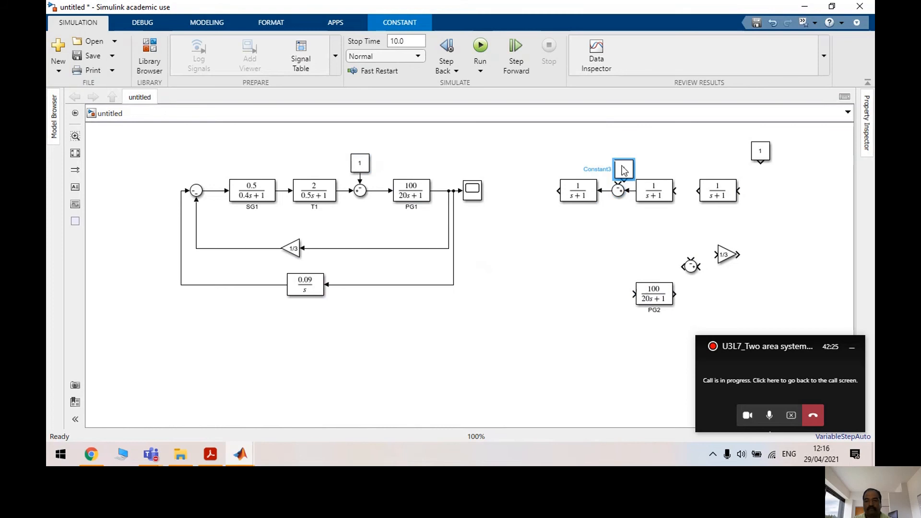
drag(622, 166, 618, 162)
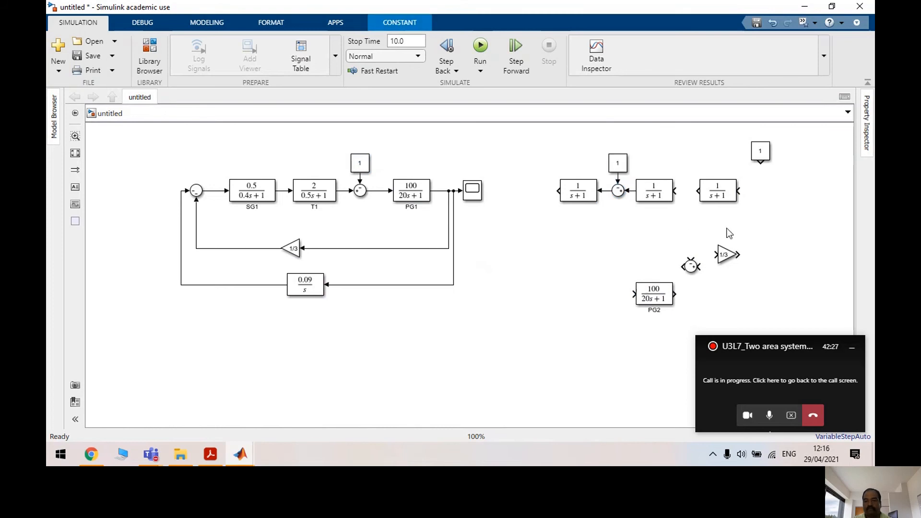
Wire area 2's 1/(s+1) chain, add a flipped Scope1 at its end, and branch into PG2
drag(677, 191, 782, 190)
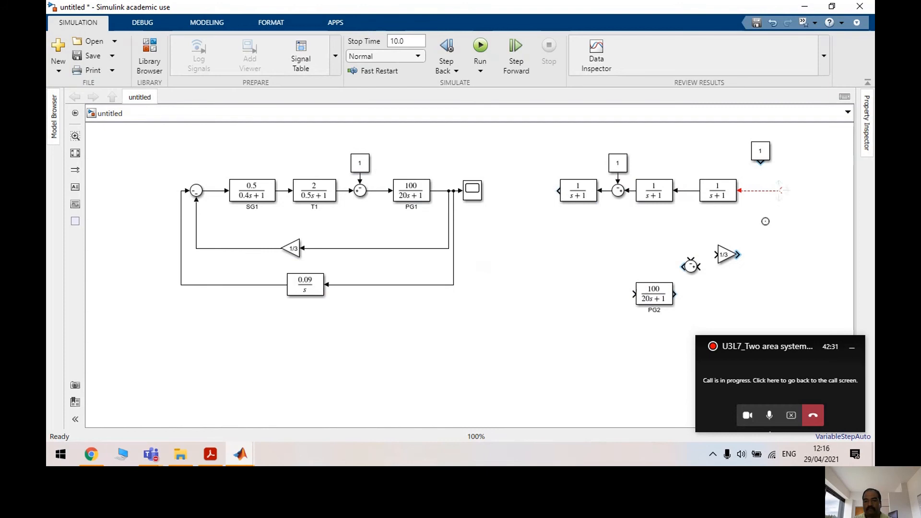
mouse_move(717, 258)
mouse_down()
mouse_move(643, 250)
mouse_move(555, 210)
mouse_move(554, 189)
mouse_up()
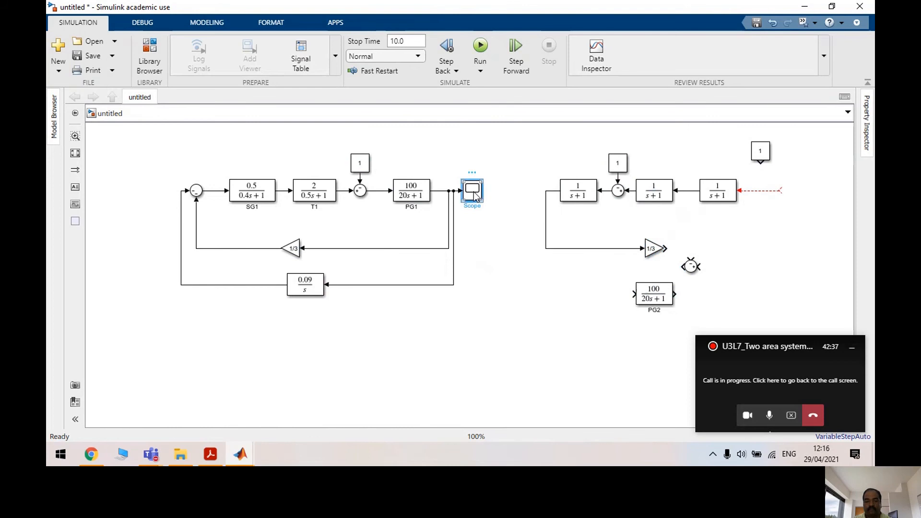
key(ctrl+c)
key(ctrl+v)
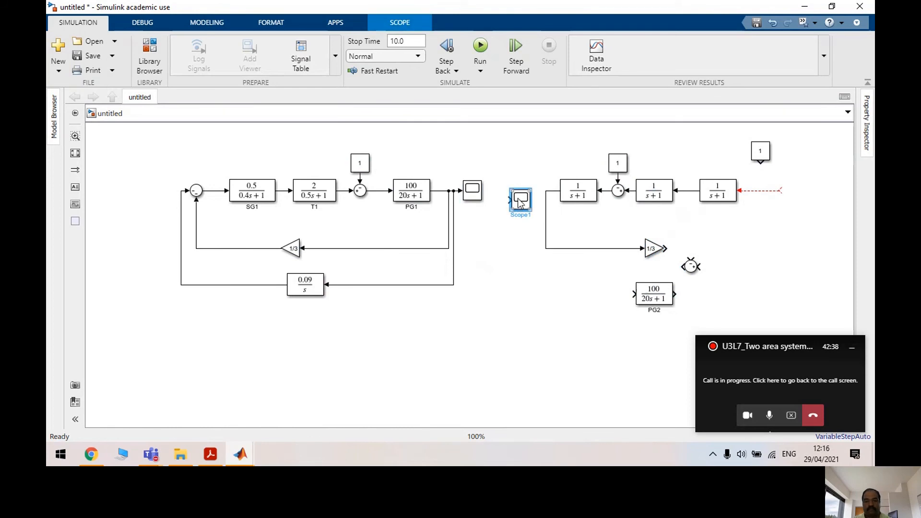
key(ctrl+i)
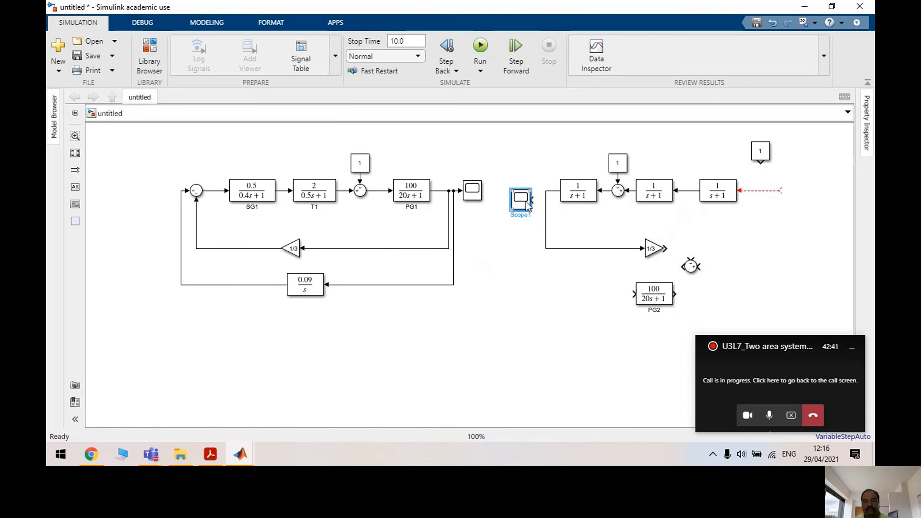
drag(528, 205, 550, 191)
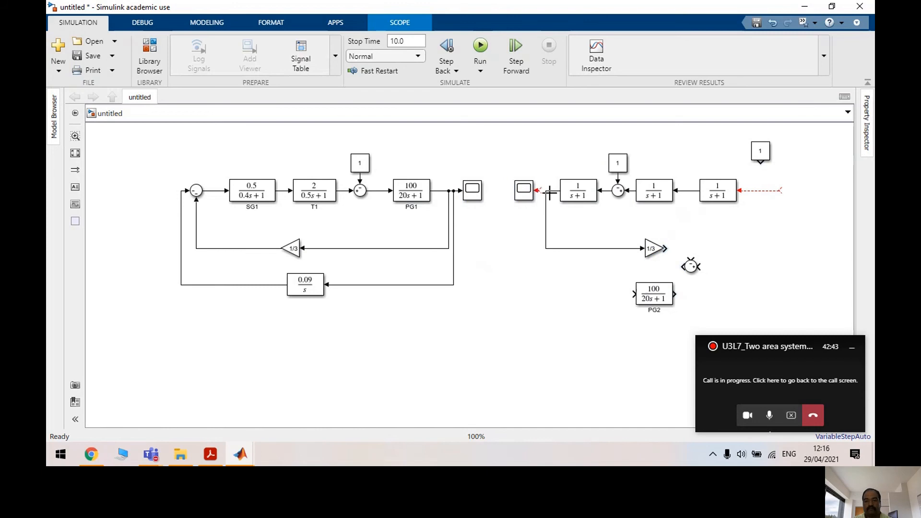
drag(634, 294, 540, 191)
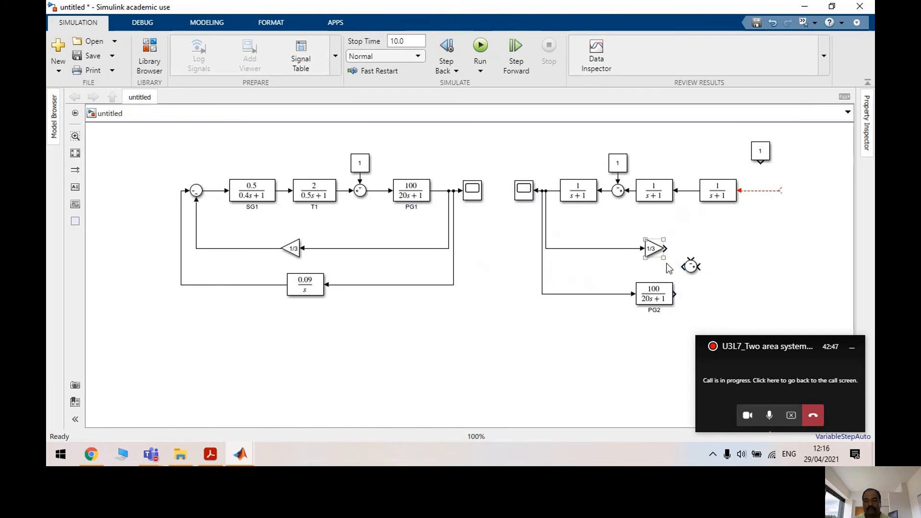
mouse_move(667, 246)
mouse_down()
mouse_move(710, 250)
mouse_move(772, 219)
mouse_move(779, 194)
mouse_move(691, 270)
mouse_move(779, 216)
mouse_up()
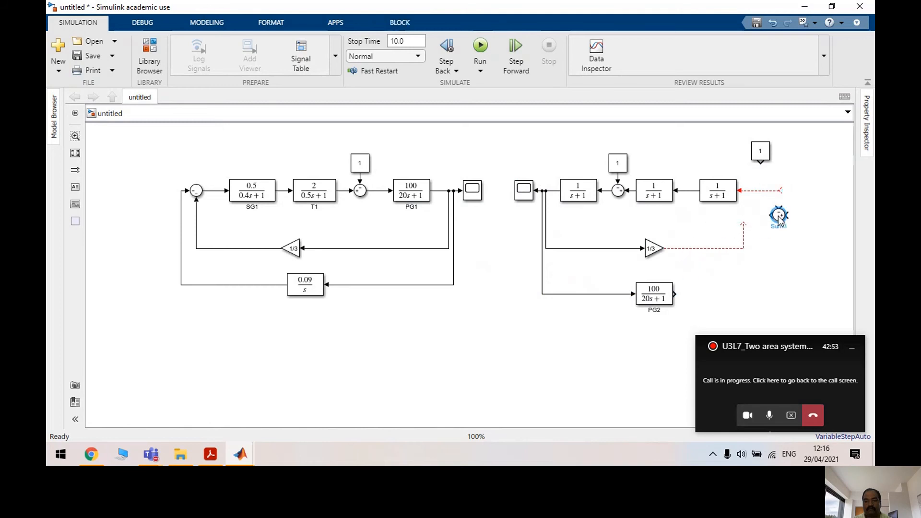
Set Sum3's list of signs to |-- so both feedback inputs subtract
double_click(780, 214)
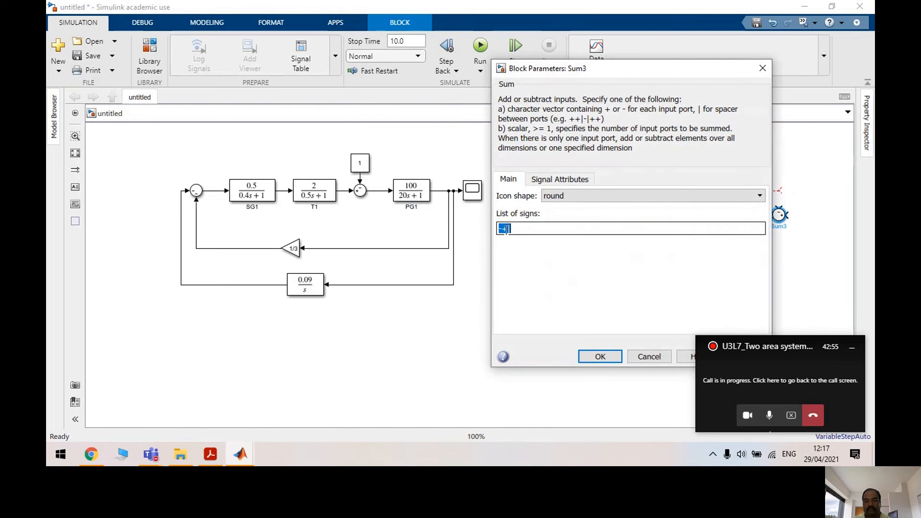
drag(512, 229, 490, 229)
text(+)
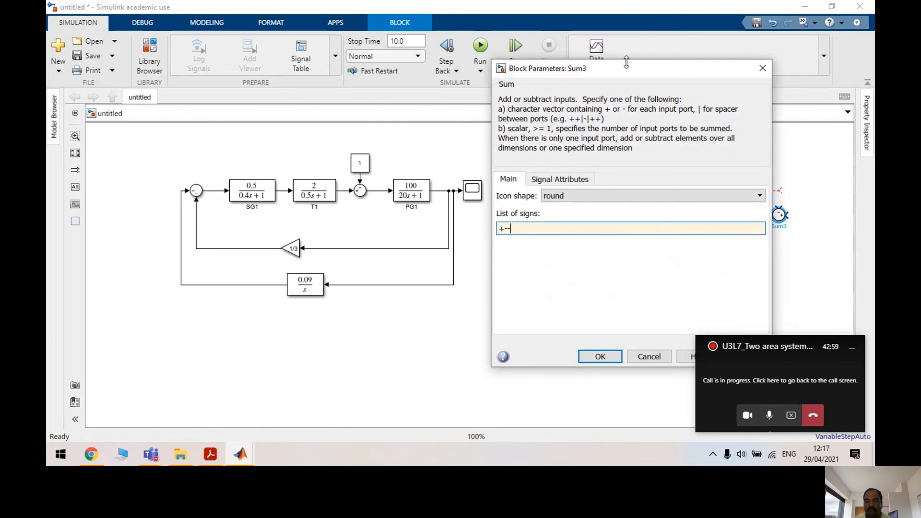
drag(610, 68, 492, 69)
click(620, 356)
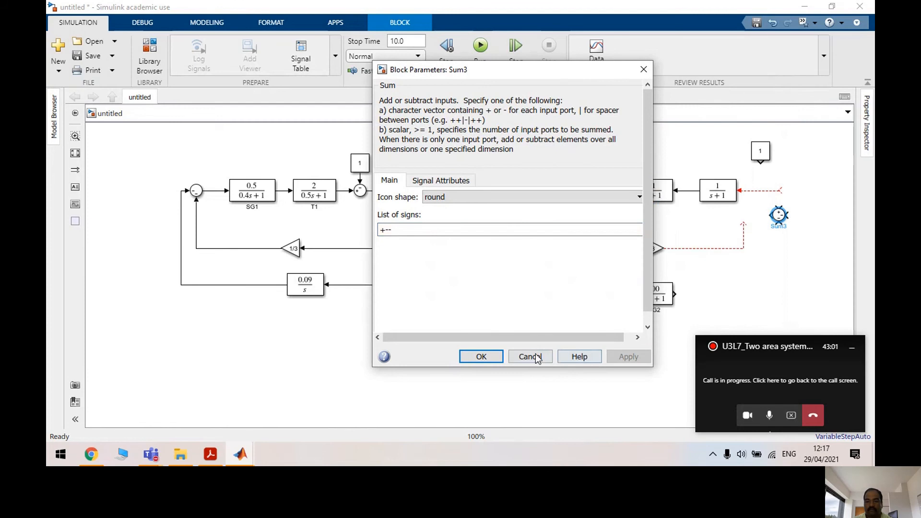
click(497, 356)
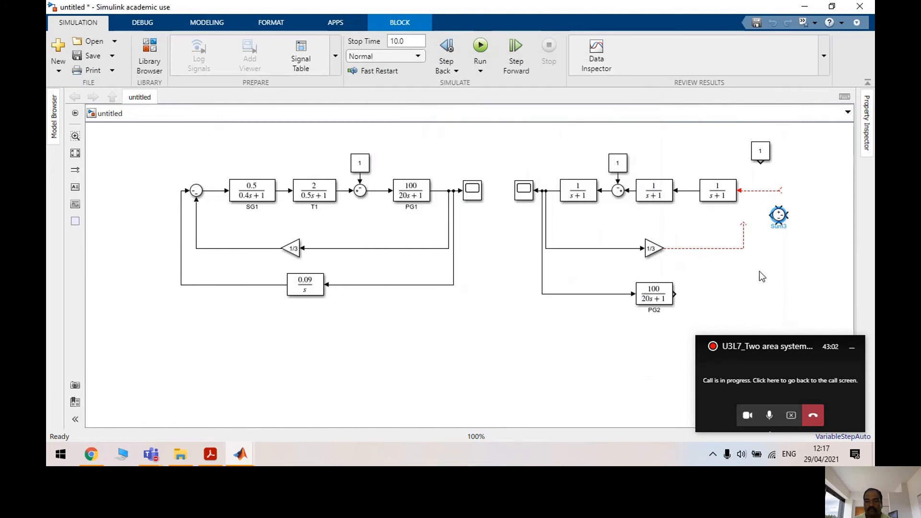
double_click(779, 214)
double_click(507, 229)
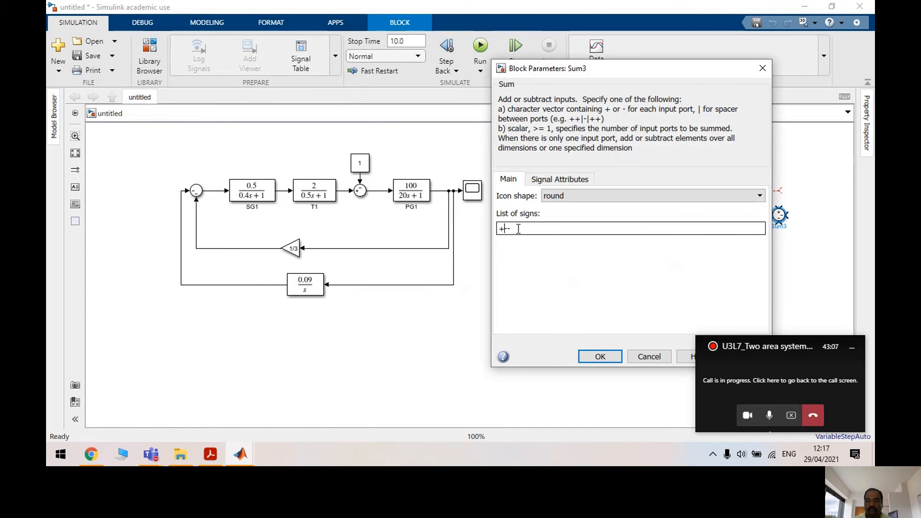
key(BackSpace)
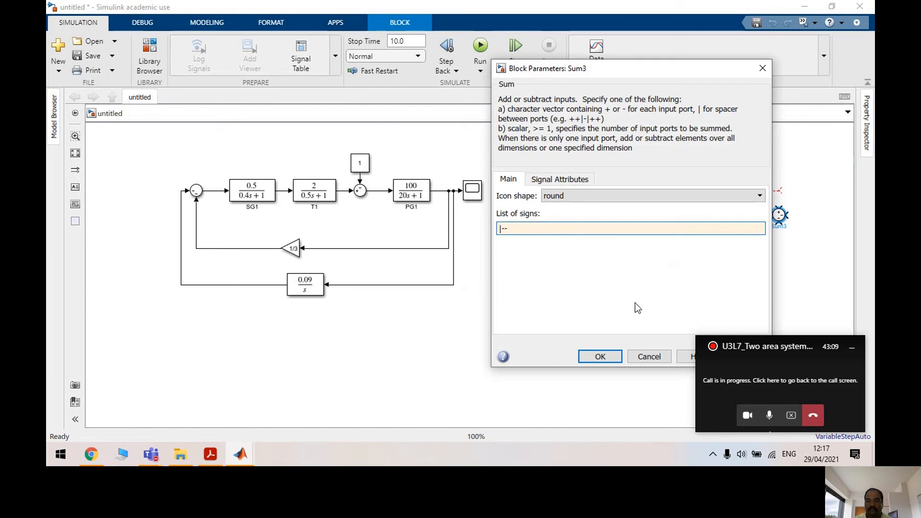
drag(621, 69, 484, 46)
click(607, 333)
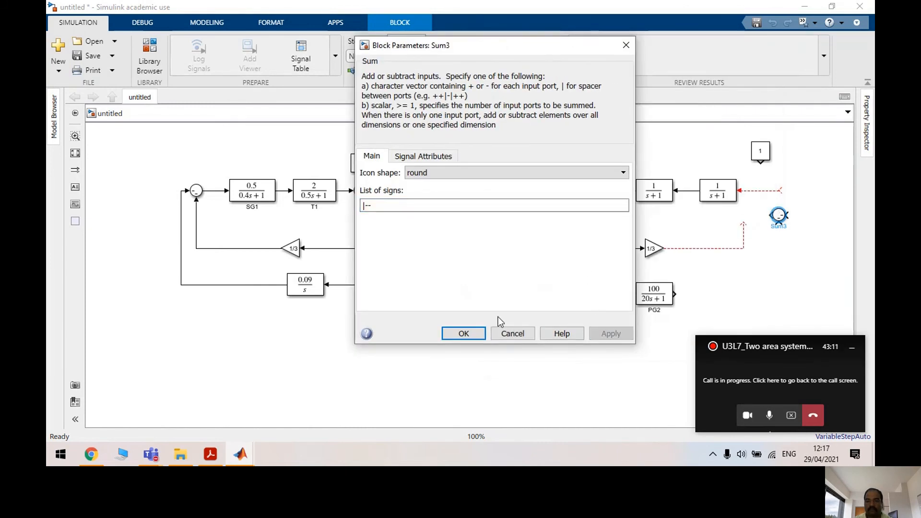
click(463, 334)
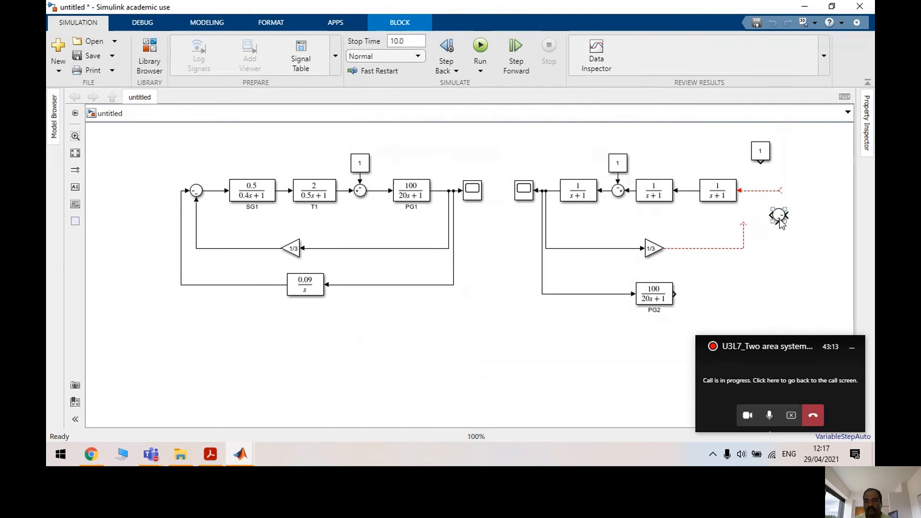
Connect Sum3 to the open line and wire the 1/3 gain and PG2 outputs into it
drag(786, 201, 793, 176)
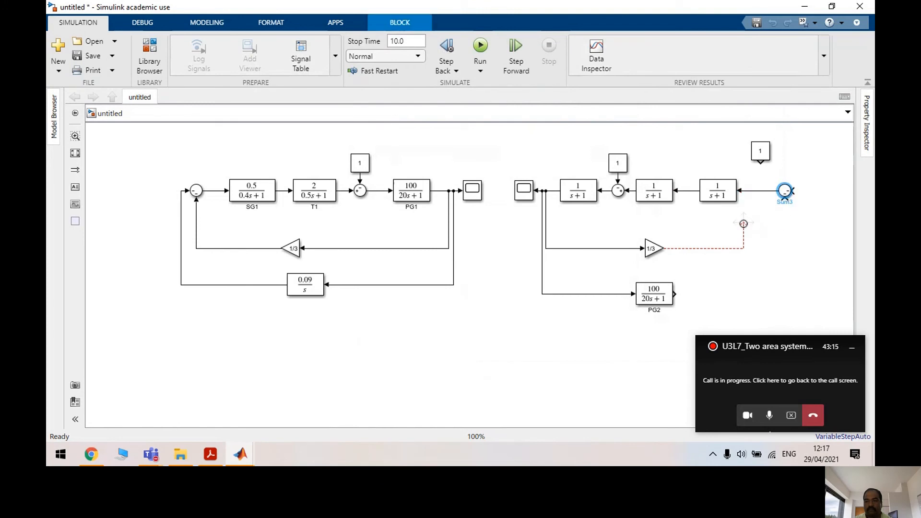
drag(743, 224, 782, 214)
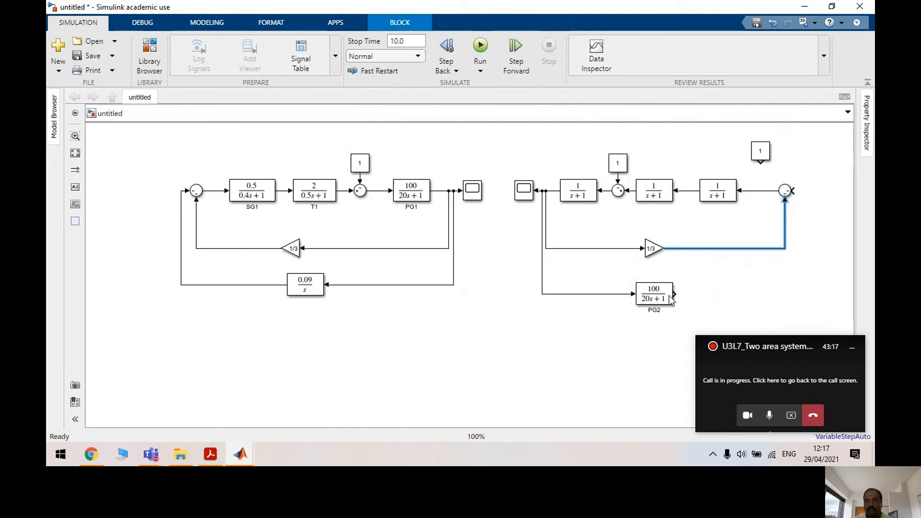
mouse_move(670, 294)
mouse_down()
mouse_move(798, 263)
mouse_move(798, 190)
mouse_up()
click(491, 266)
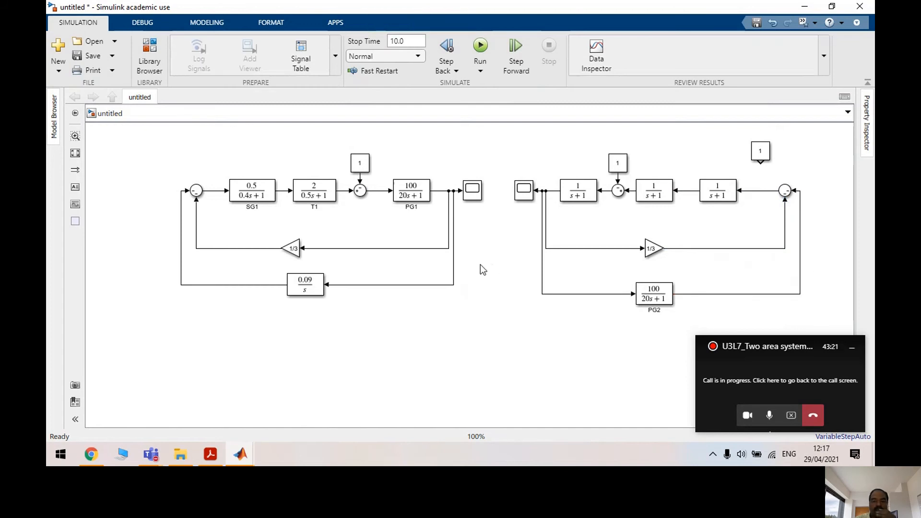
Rename area 2's three 1/(s+1) blocks to SG2, T2 and PS2
click(593, 200)
click(593, 211)
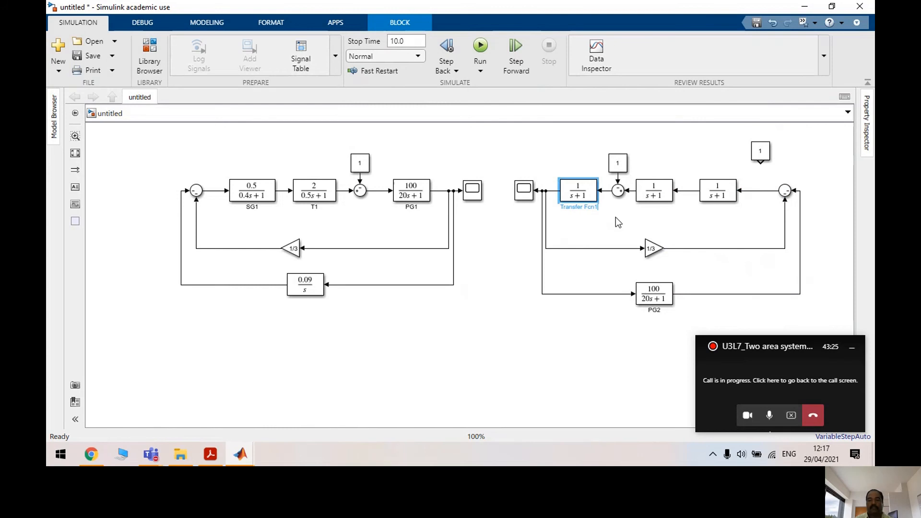
key(BackSpace)
key(BackSpace)
key(BackSpace)
key(BackSpace)
key(BackSpace)
key(BackSpace)
key(BackSpace)
key(BackSpace)
key(BackSpace)
key(BackSpace)
key(BackSpace)
key(BackSpace)
key(BackSpace)
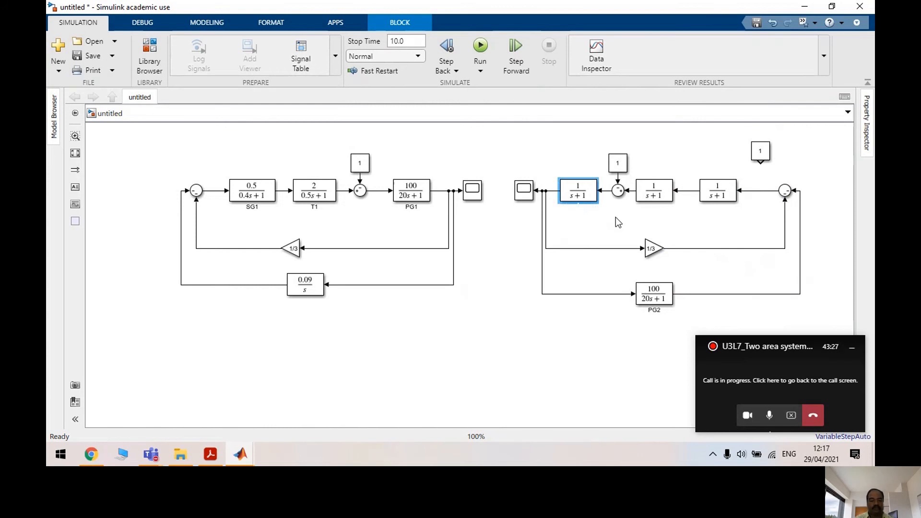
text(SG2)
click(655, 208)
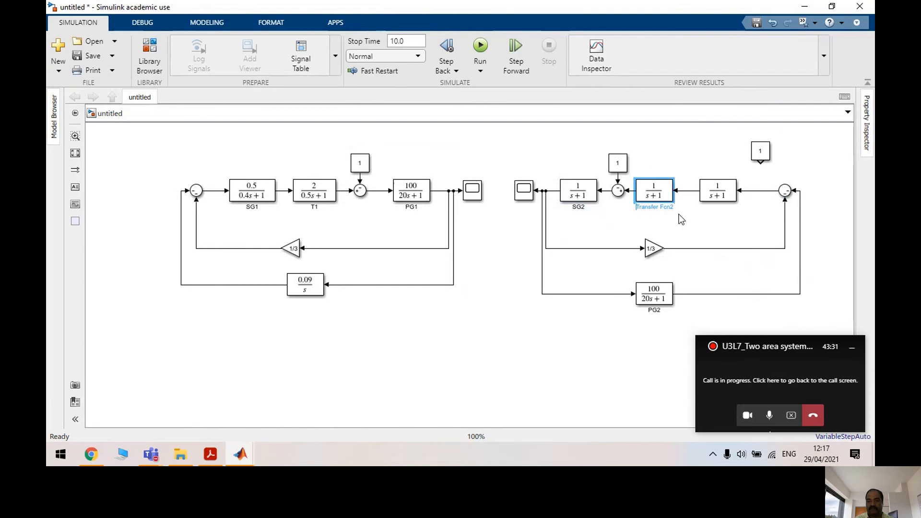
key(BackSpace)
key(BackSpace)
key(BackSpace)
key(BackSpace)
key(BackSpace)
key(BackSpace)
key(BackSpace)
key(BackSpace)
key(BackSpace)
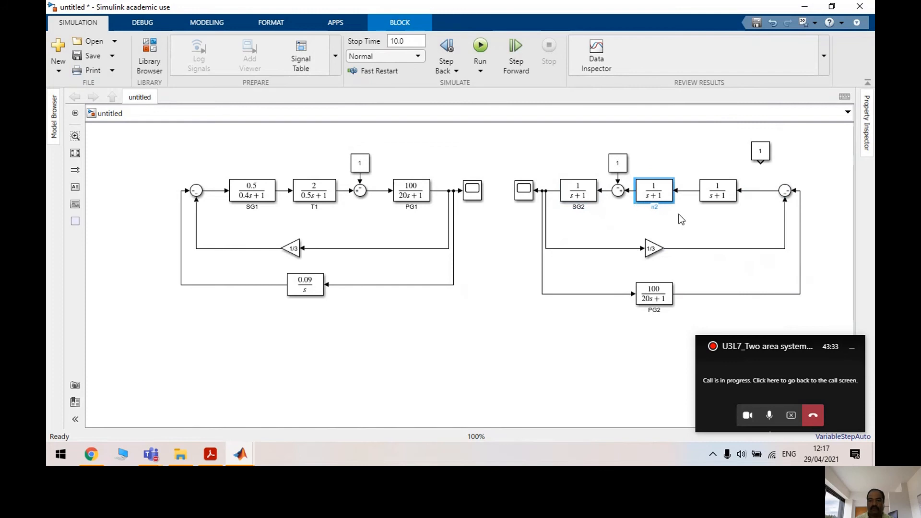
click(723, 206)
key(BackSpace)
key(BackSpace)
key(BackSpace)
key(BackSpace)
key(BackSpace)
key(BackSpace)
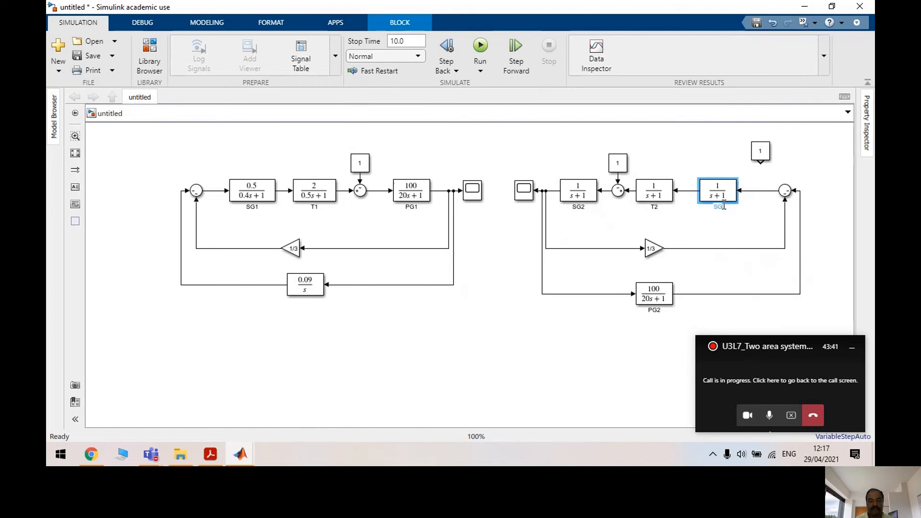
click(582, 208)
click(462, 241)
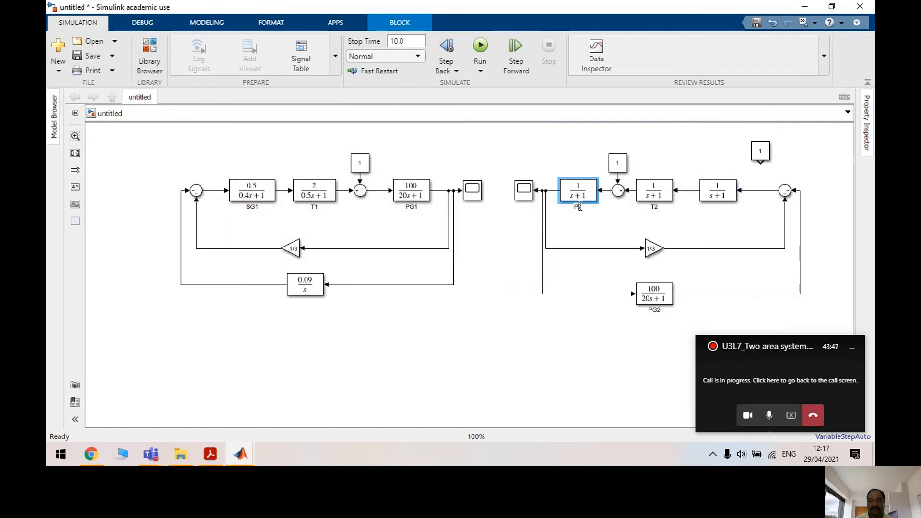
click(707, 202)
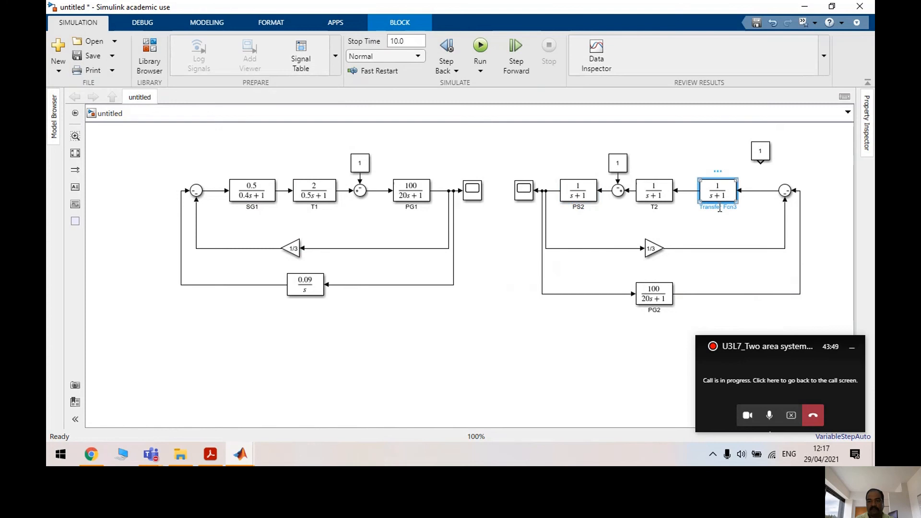
click(720, 208)
key(BackSpace)
key(BackSpace)
key(BackSpace)
key(BackSpace)
key(BackSpace)
key(BackSpace)
key(BackSpace)
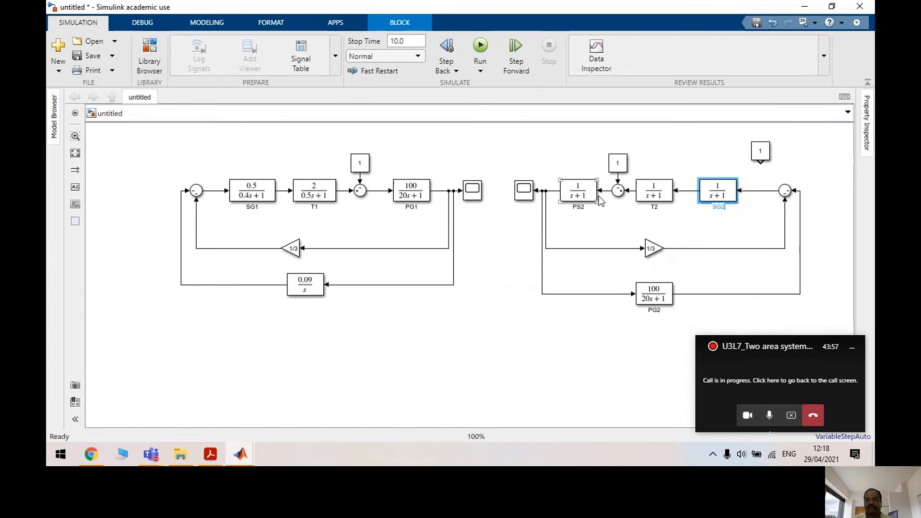
Set SG2 to 0.5/(0.4s+1) and widen the block so its full expression shows
click(709, 197)
double_click(709, 196)
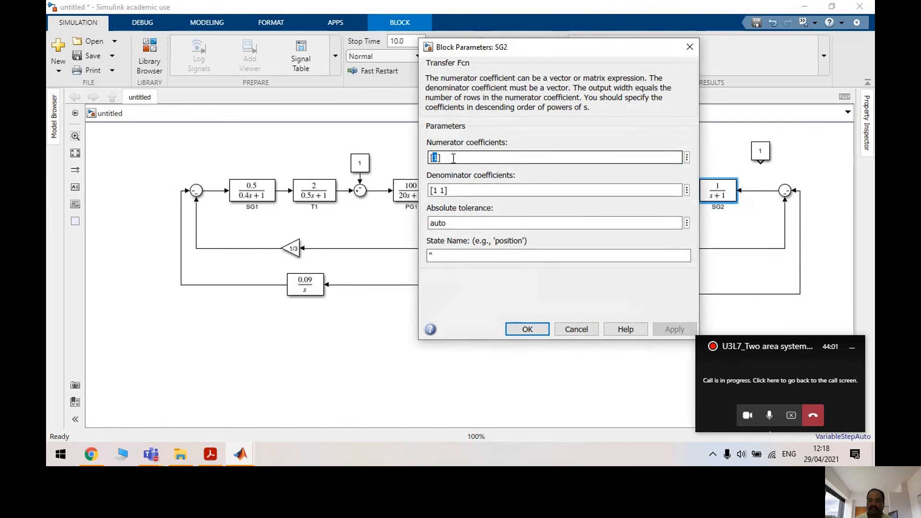
text(0.5)
click(439, 192)
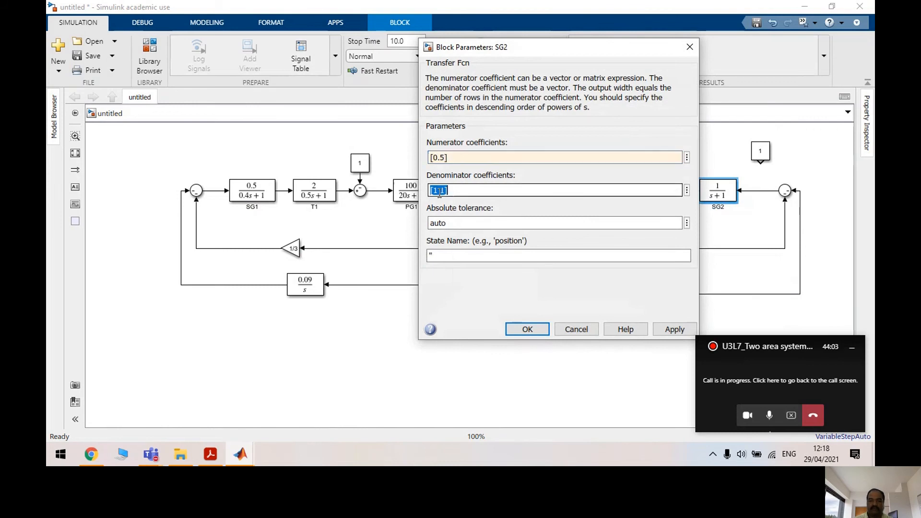
click(439, 192)
key(BackSpace)
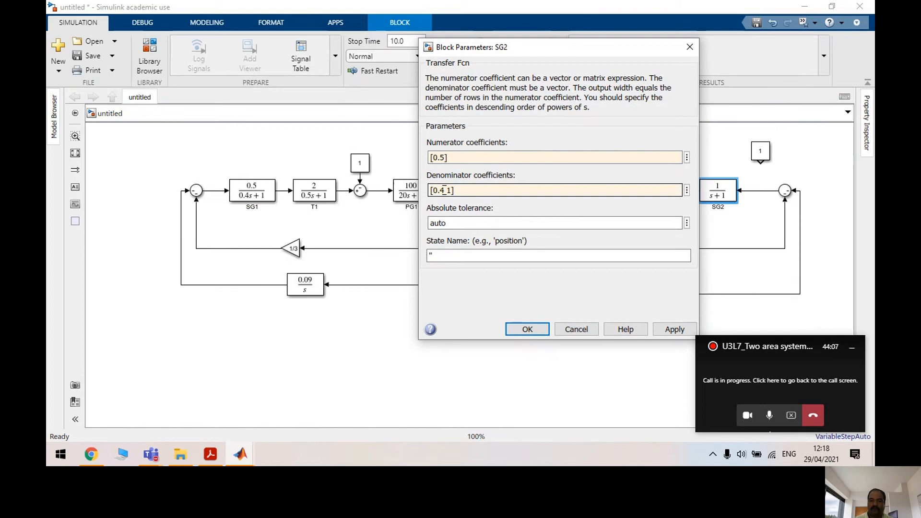
click(674, 329)
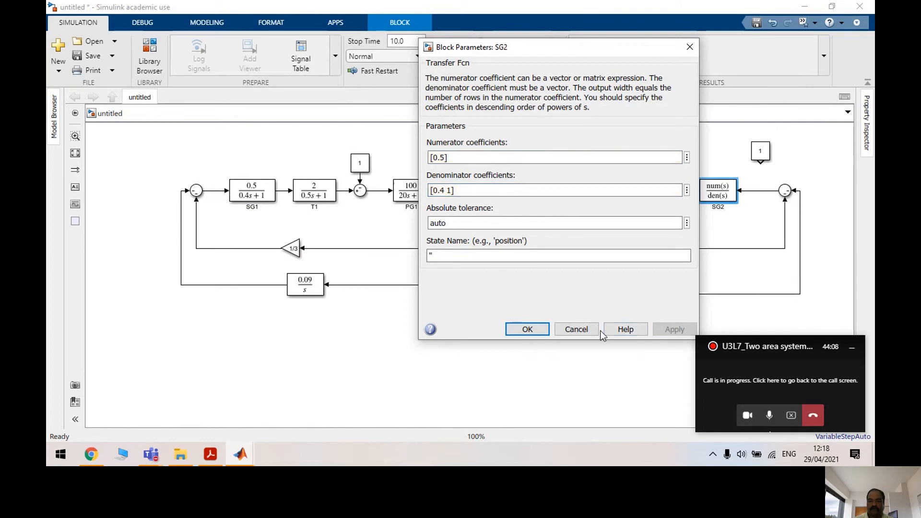
click(527, 329)
drag(742, 204, 753, 203)
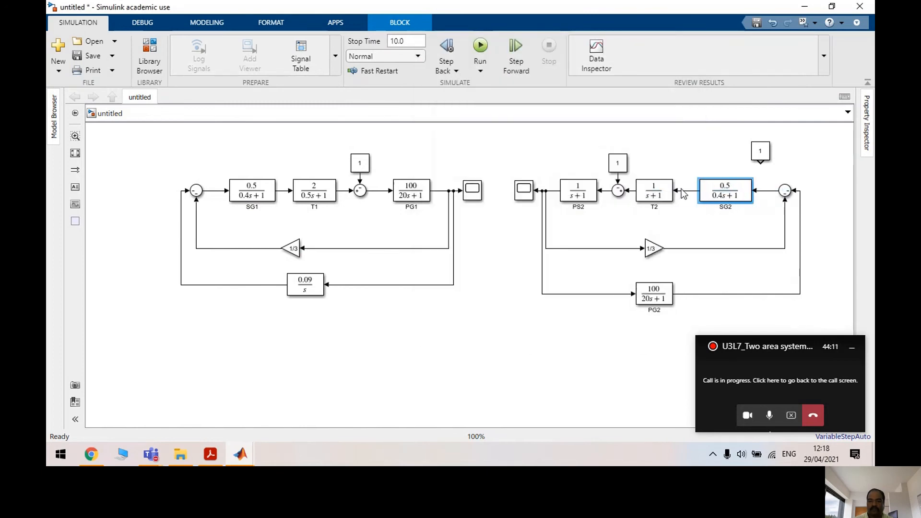
Set T2 to 2/(0.5s+1) with numerator [2] and denominator [0.5 1]
double_click(653, 190)
double_click(374, 158)
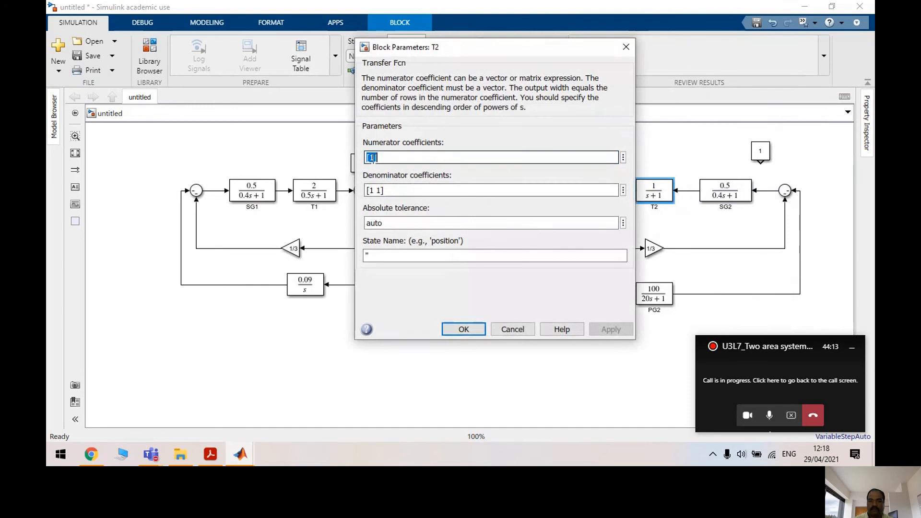
click(374, 158)
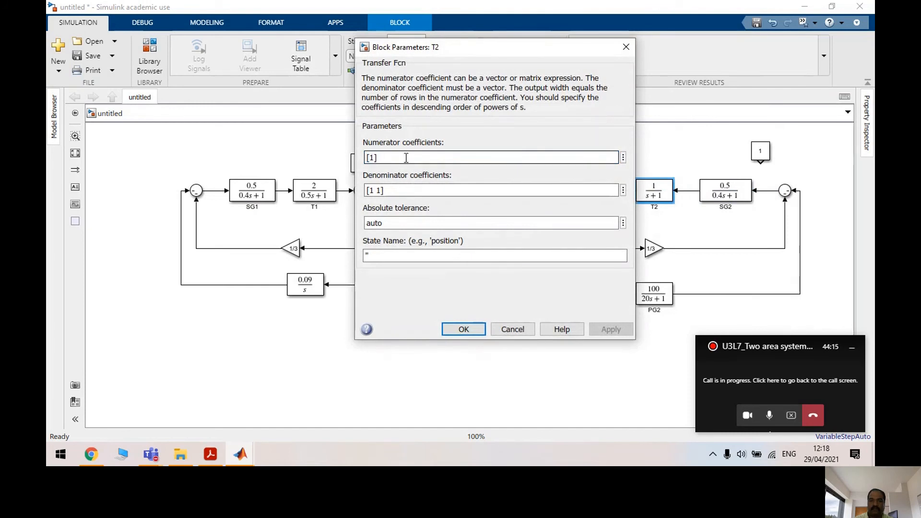
key(BackSpace)
text(2)
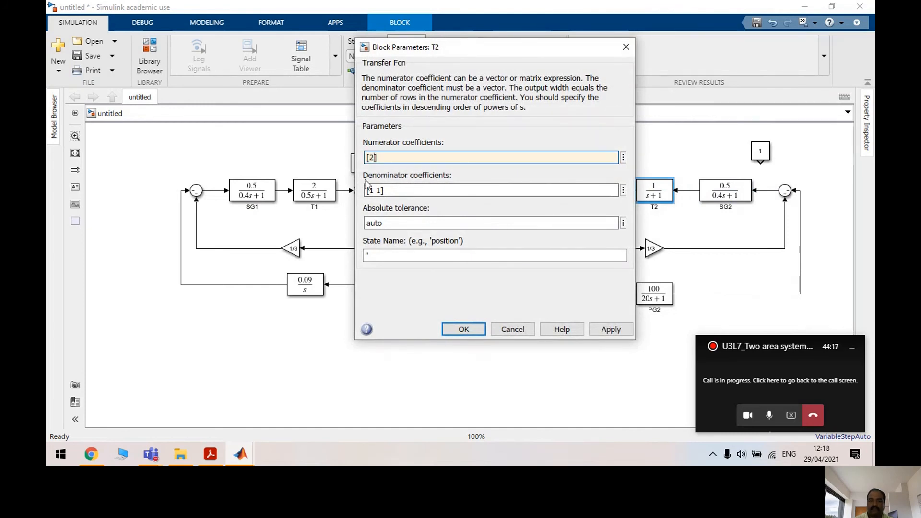
double_click(374, 190)
click(375, 190)
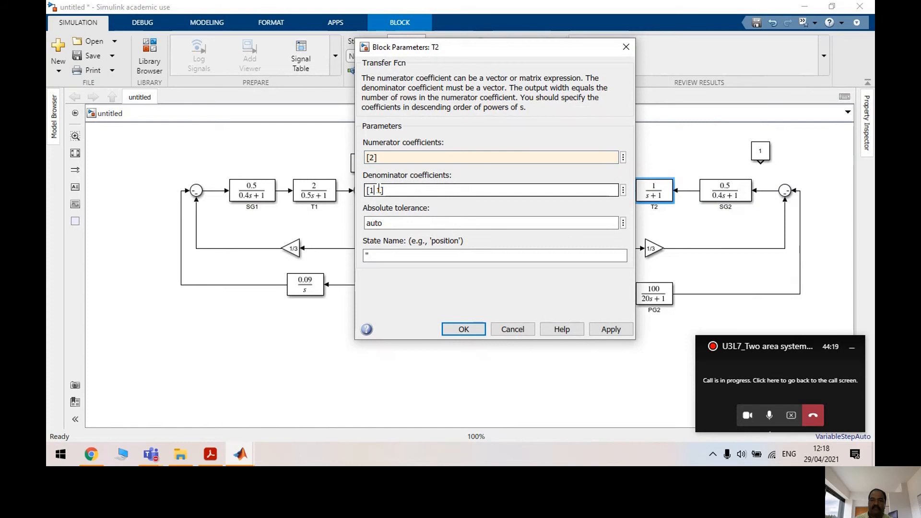
key(BackSpace)
text(0.5)
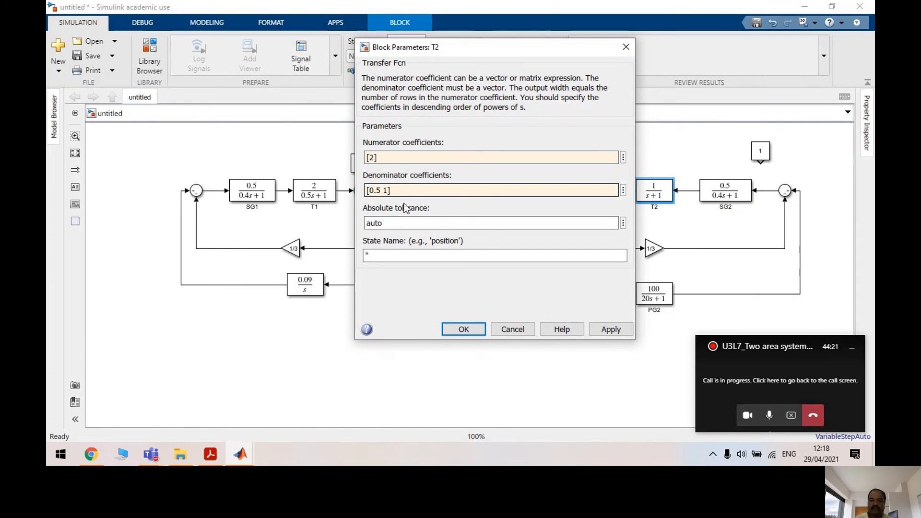
click(595, 329)
click(461, 329)
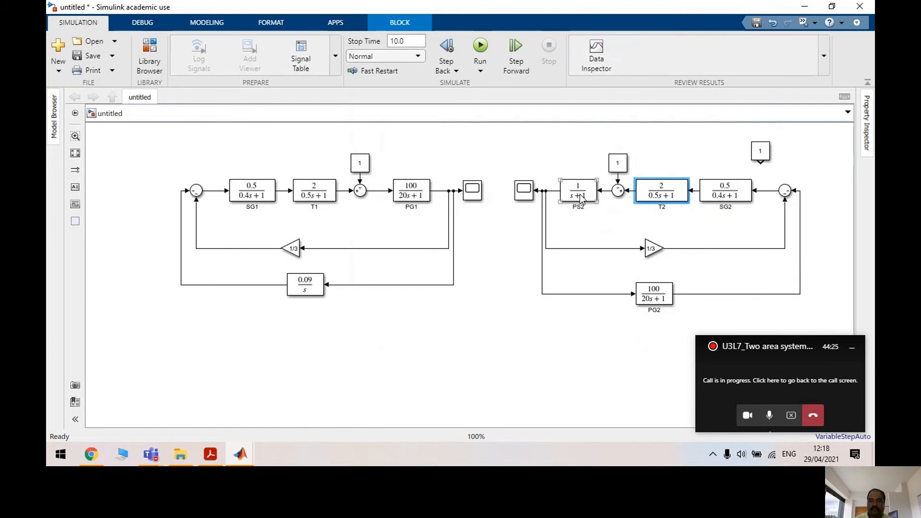
Set PS2 to 100/(20s+1)
double_click(581, 194)
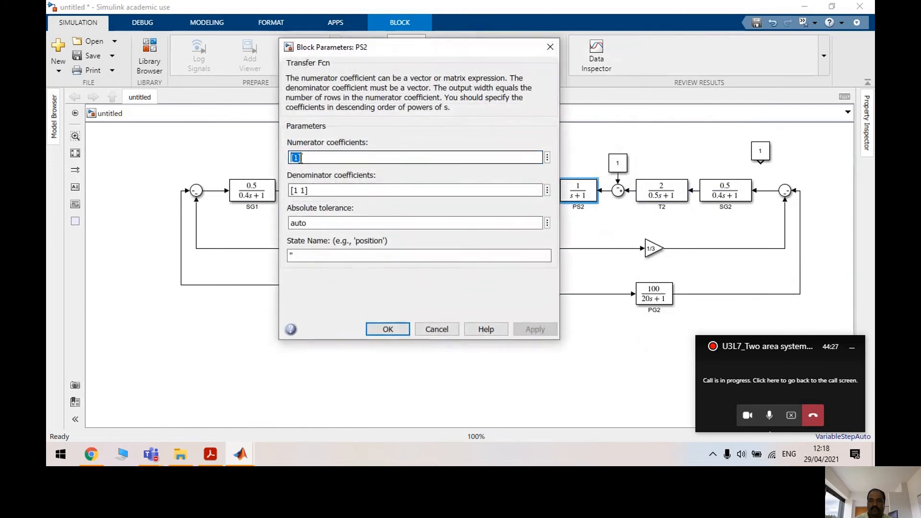
click(299, 157)
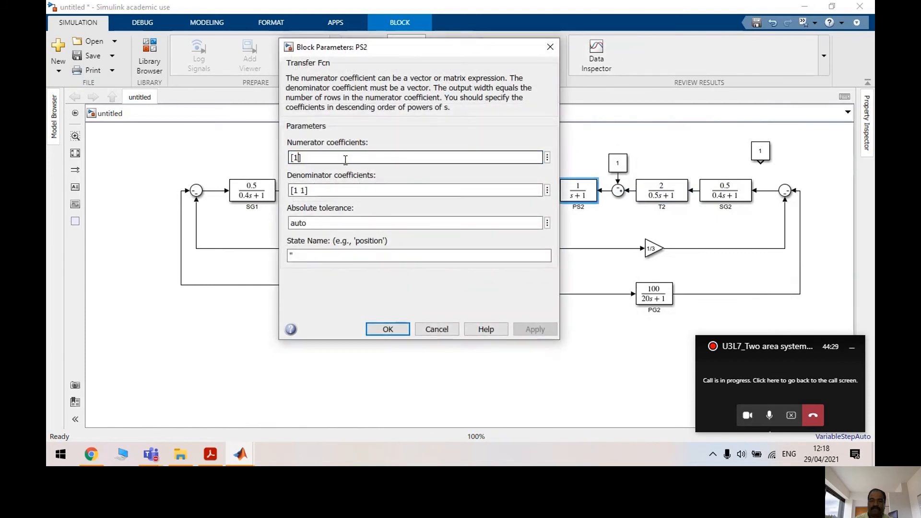
text(00)
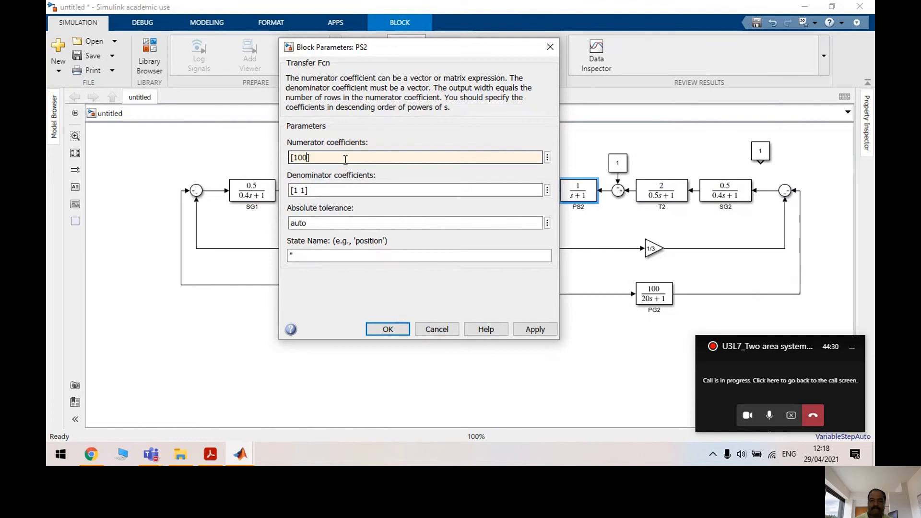
click(297, 190)
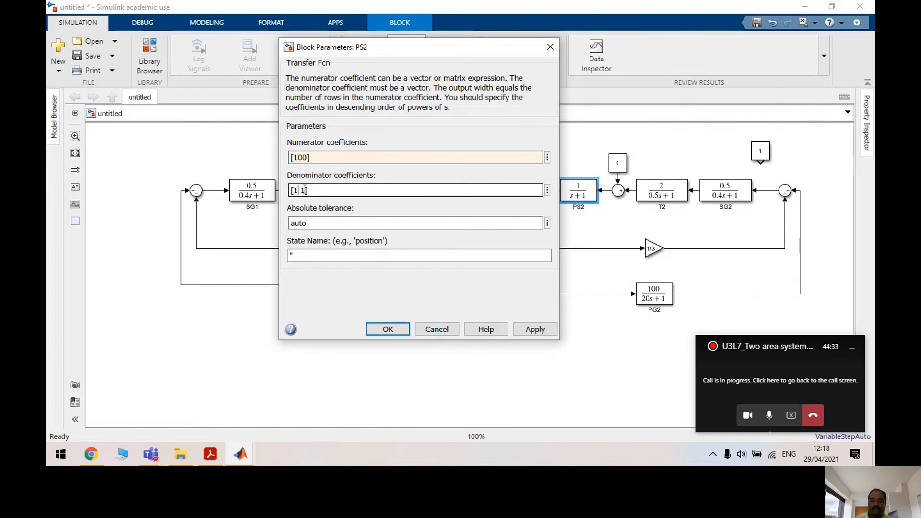
key(BackSpace)
text(20)
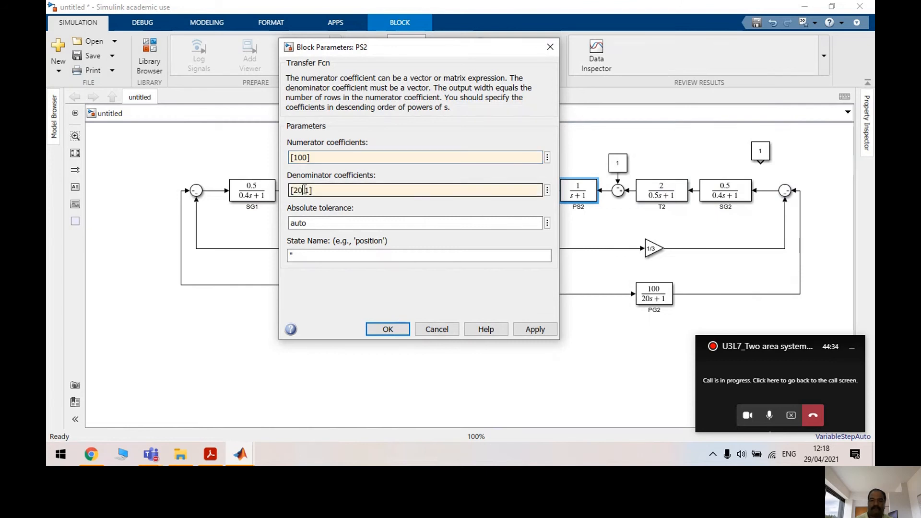
click(533, 330)
click(396, 332)
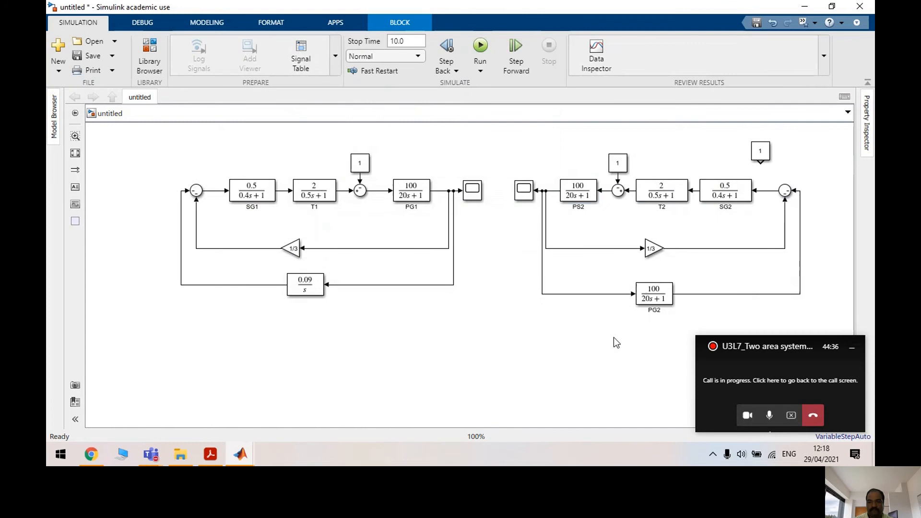
Set PG2 to 0.09/s with numerator [0.09] and denominator [1 0]
double_click(661, 301)
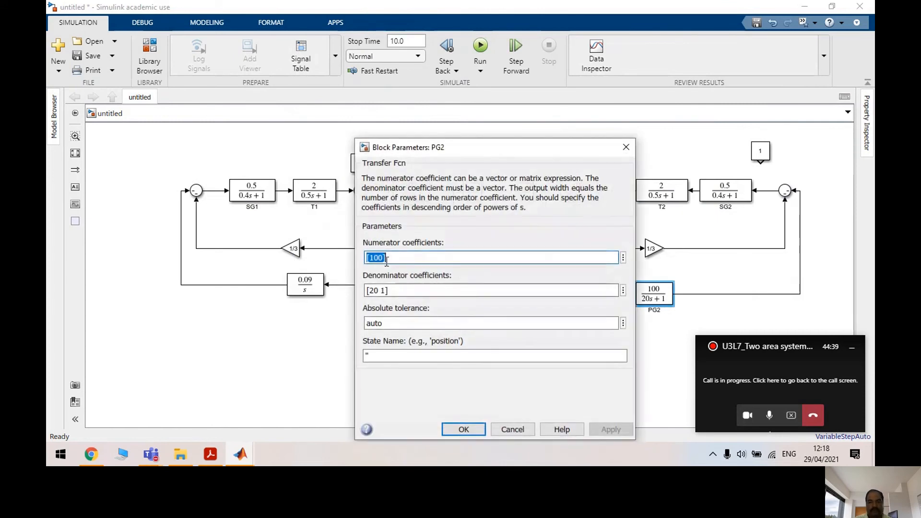
click(384, 257)
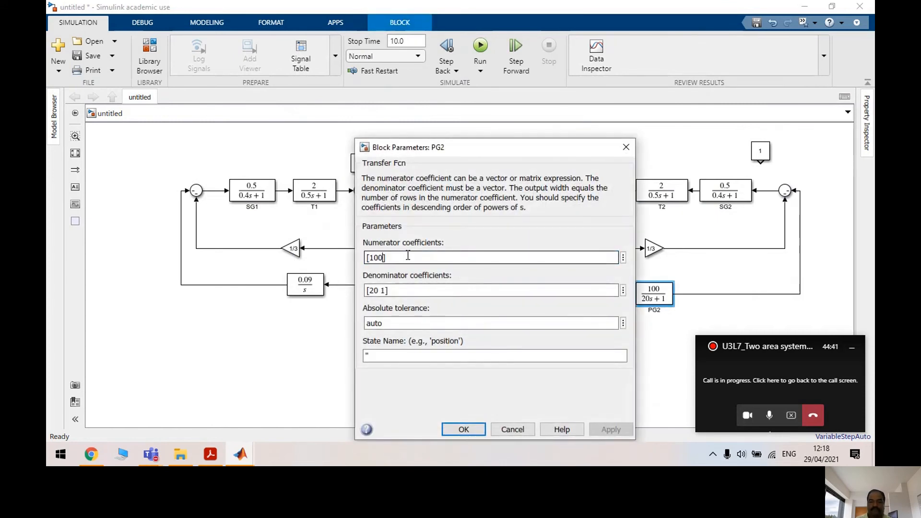
key(BackSpace)
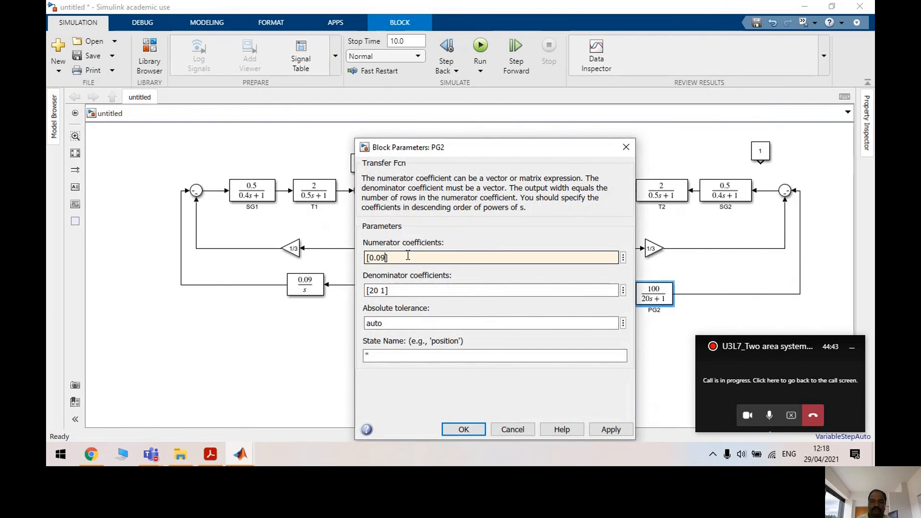
click(378, 291)
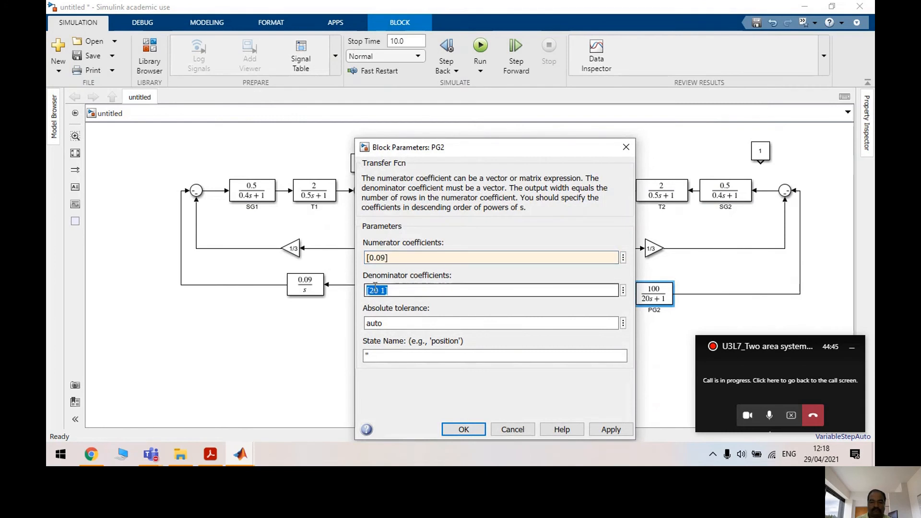
click(376, 289)
key(Delete)
key(Delete)
key(Delete)
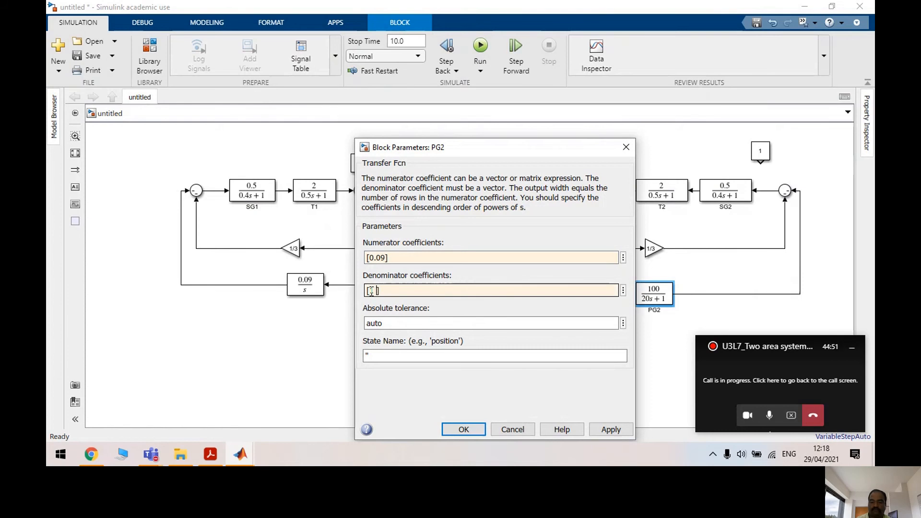
text(1 0)
click(619, 431)
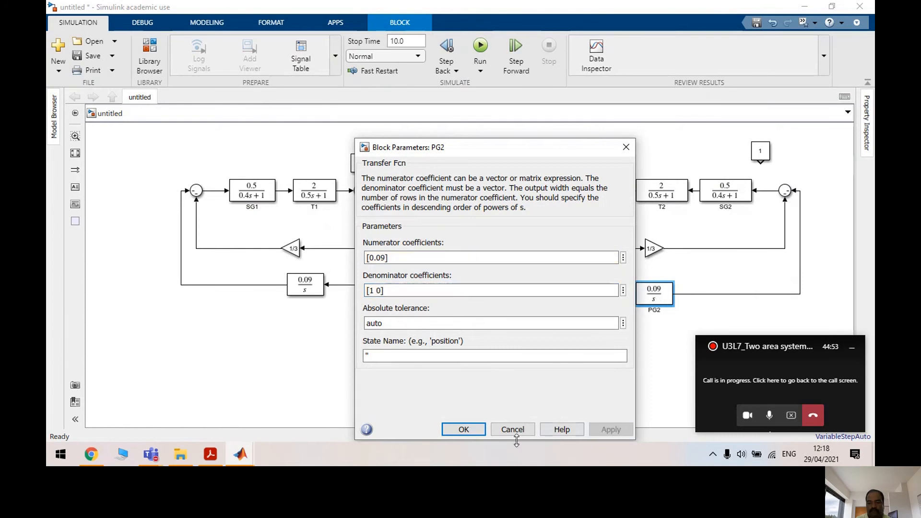
click(479, 433)
Move both areas' Scope blocks below the model and delete them with their lines
click(620, 387)
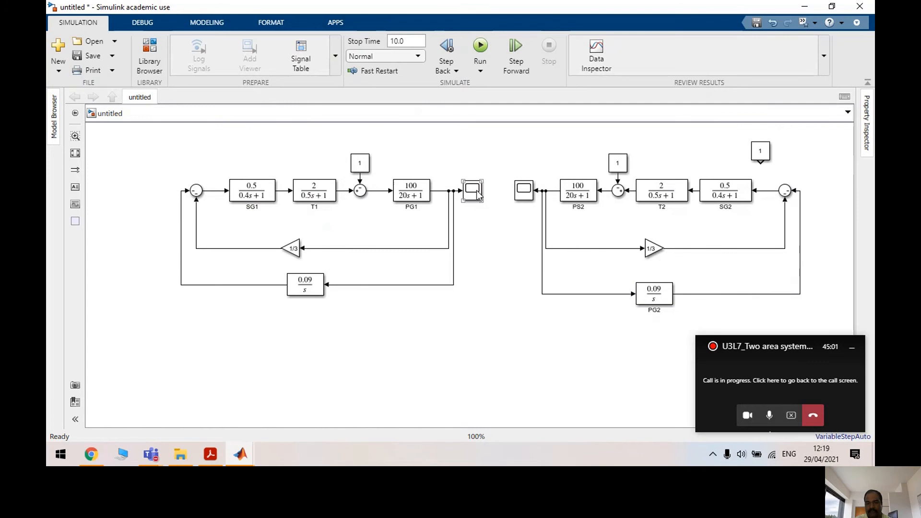
drag(477, 205, 490, 363)
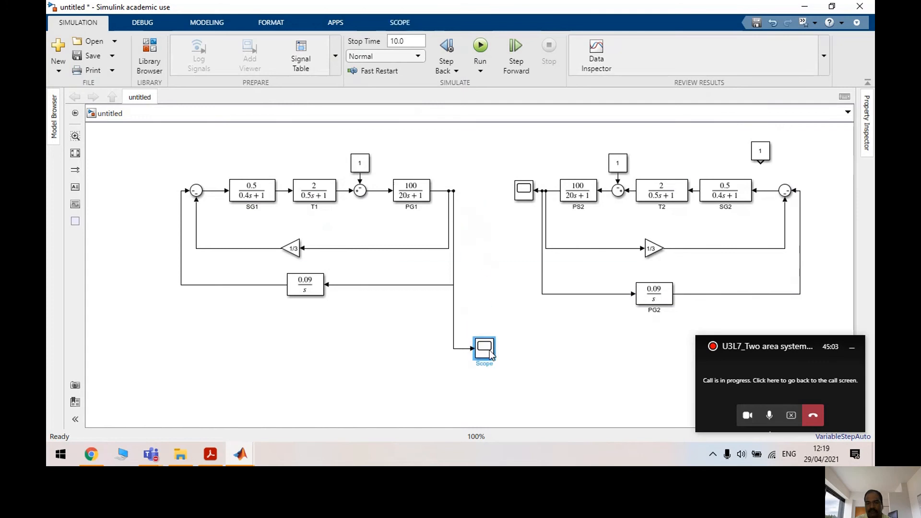
click(516, 192)
drag(513, 201, 501, 349)
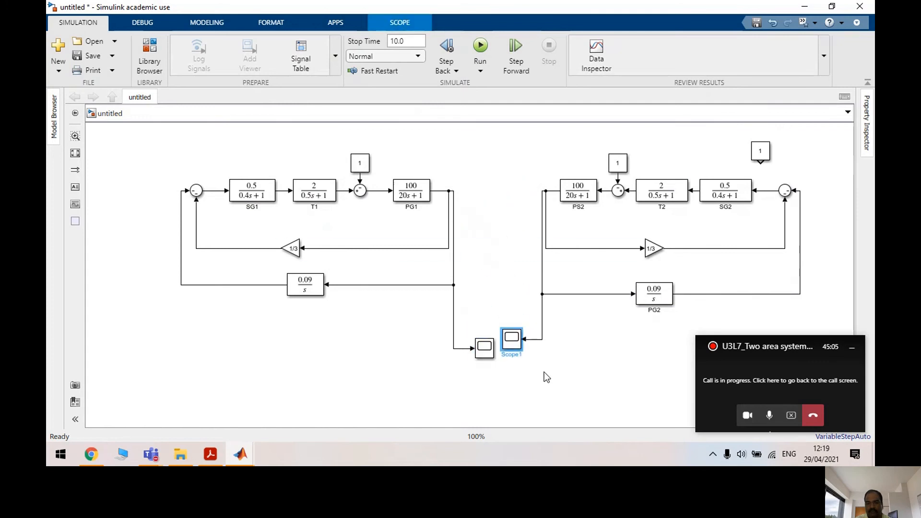
drag(544, 373, 442, 329)
key(Delete)
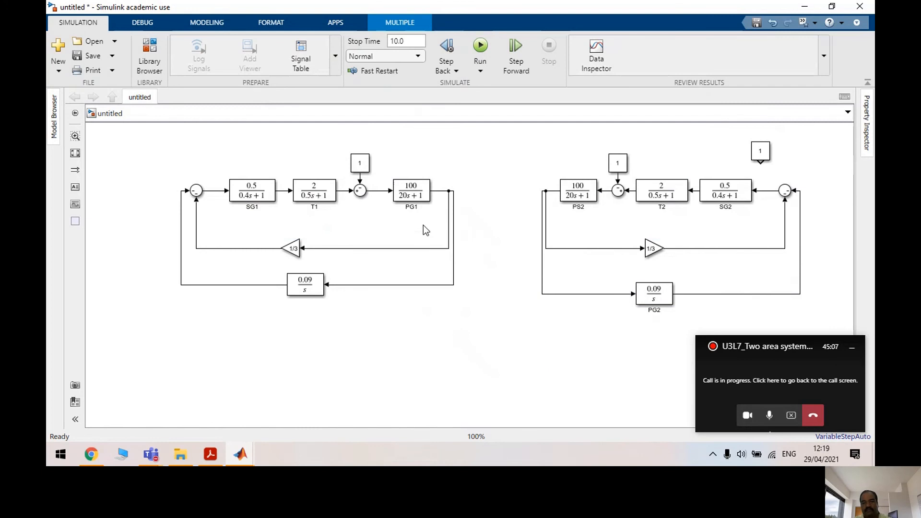
Add a Sum block between PG1 and PS2 with signs +-
click(149, 57)
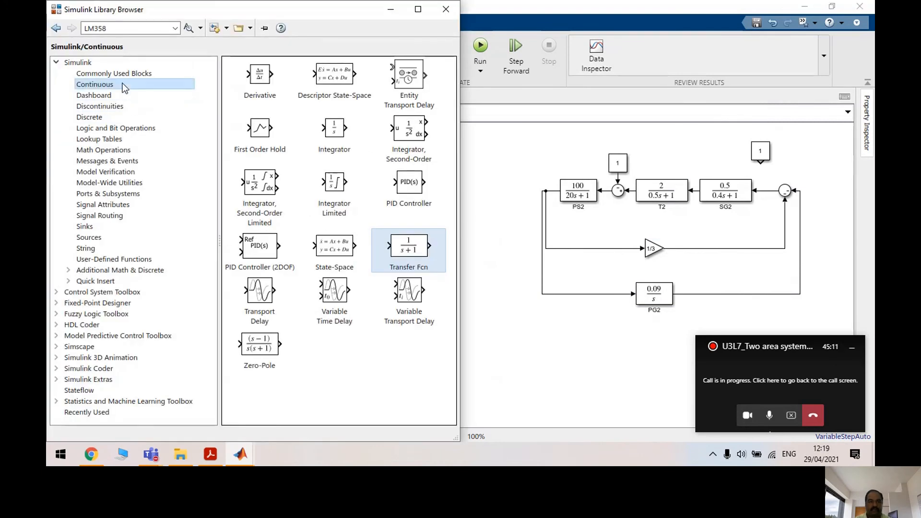
click(140, 74)
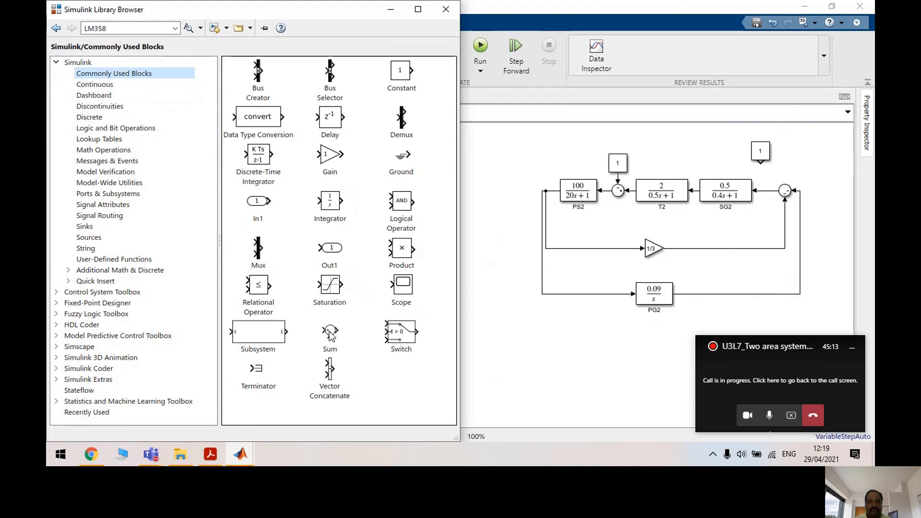
drag(330, 334, 492, 198)
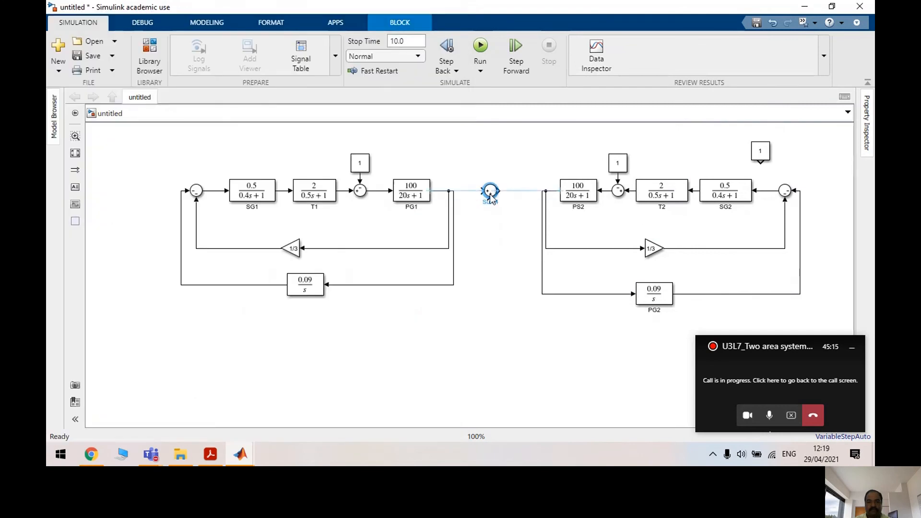
double_click(491, 194)
double_click(529, 206)
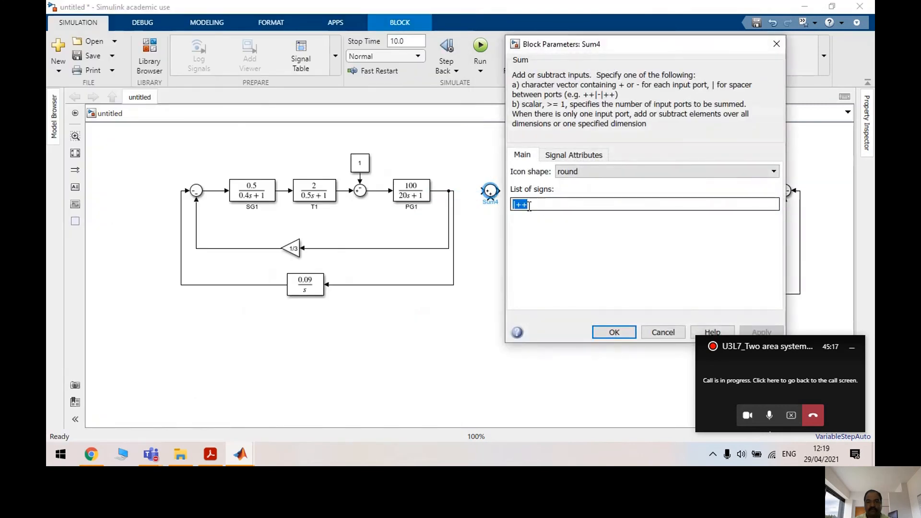
text(+-)
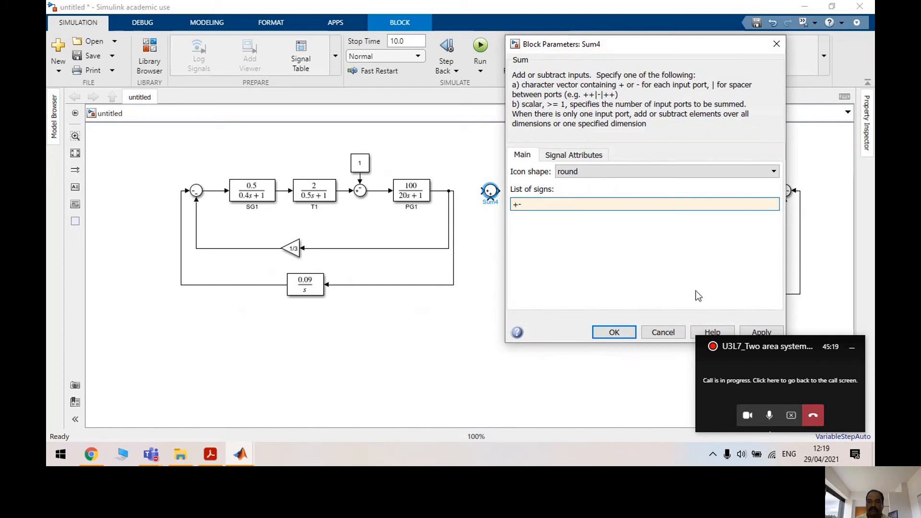
click(749, 330)
click(630, 333)
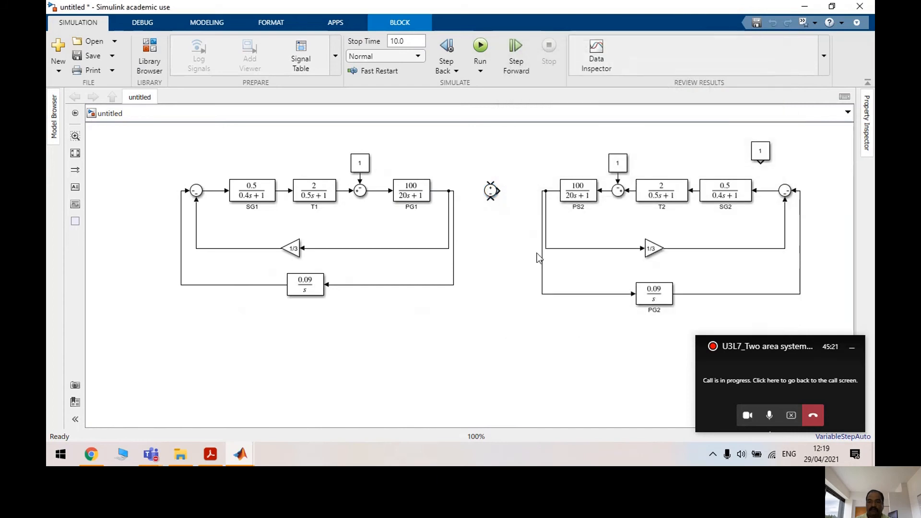
Revise the sum's sign list to +|- and rotate it with Ctrl+R to face both areas
double_click(491, 191)
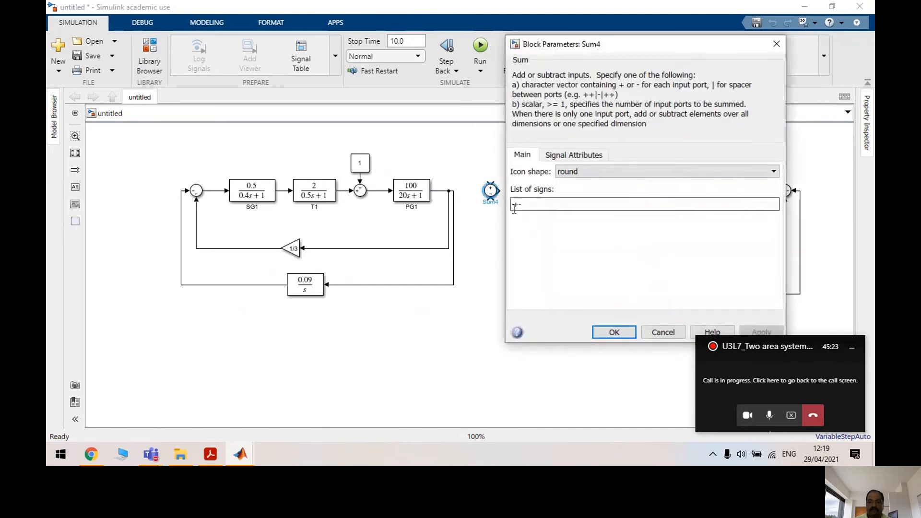
click(514, 207)
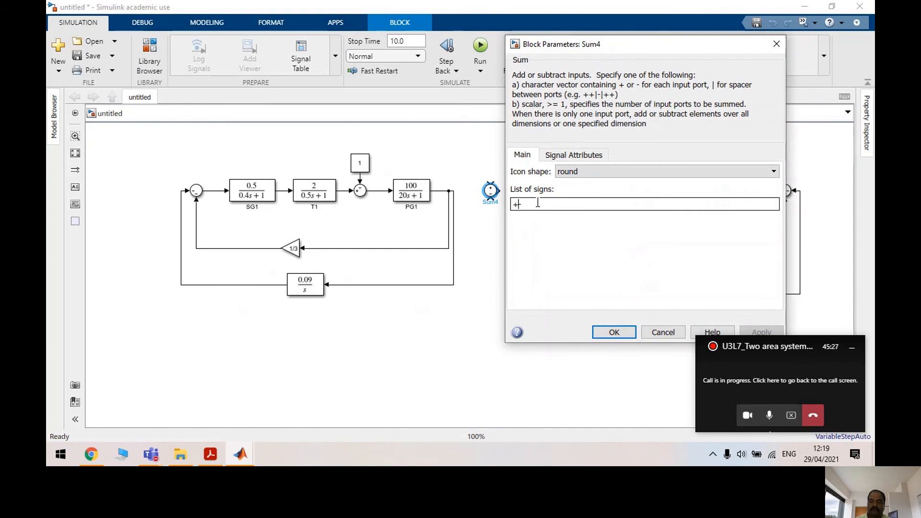
text(|)
click(761, 332)
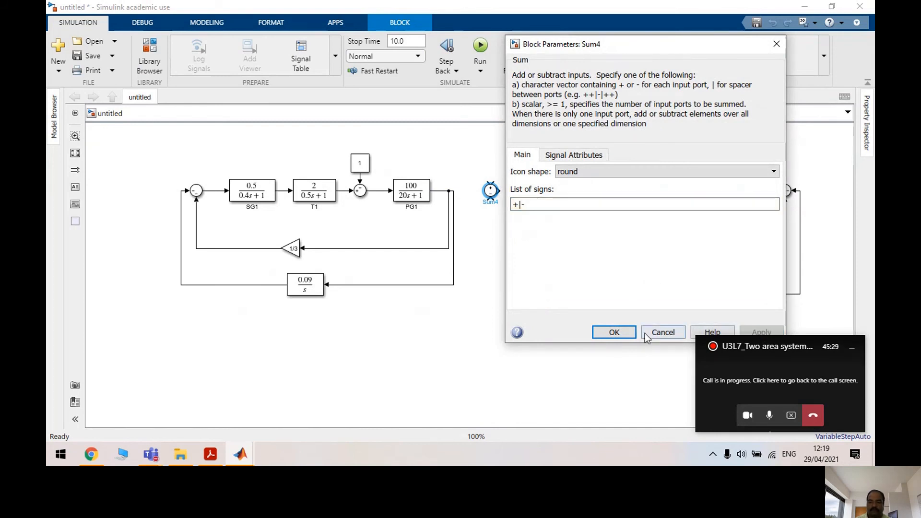
click(616, 336)
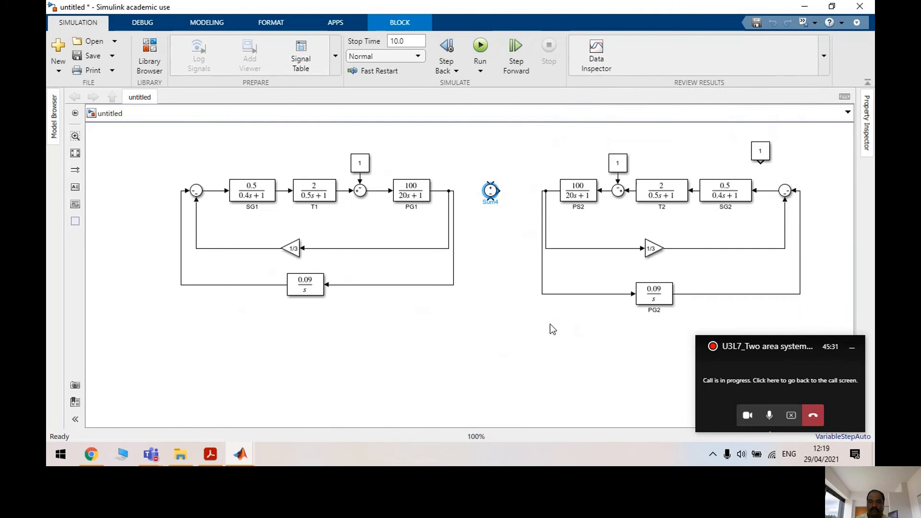
double_click(492, 191)
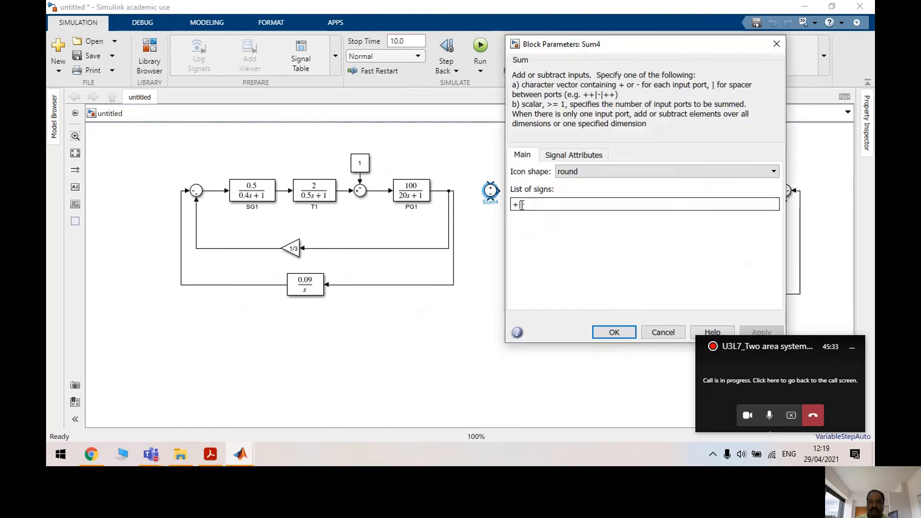
text(+)
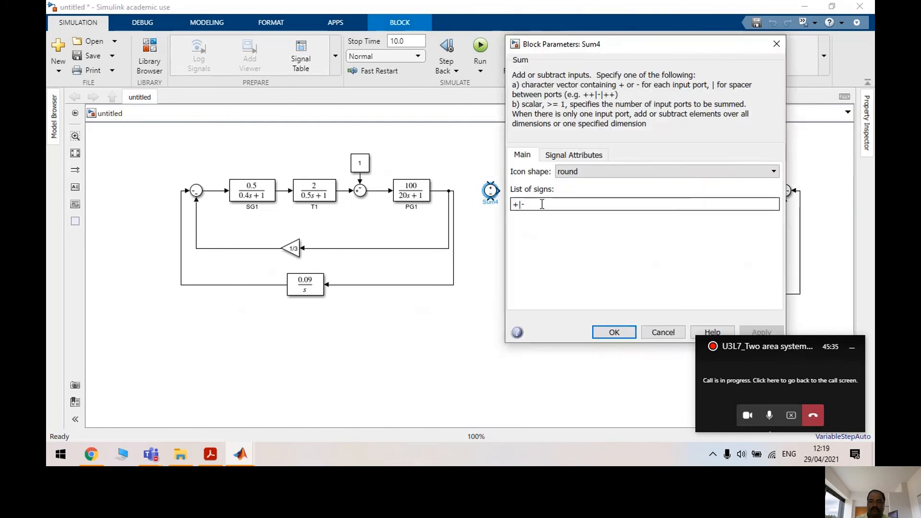
click(615, 332)
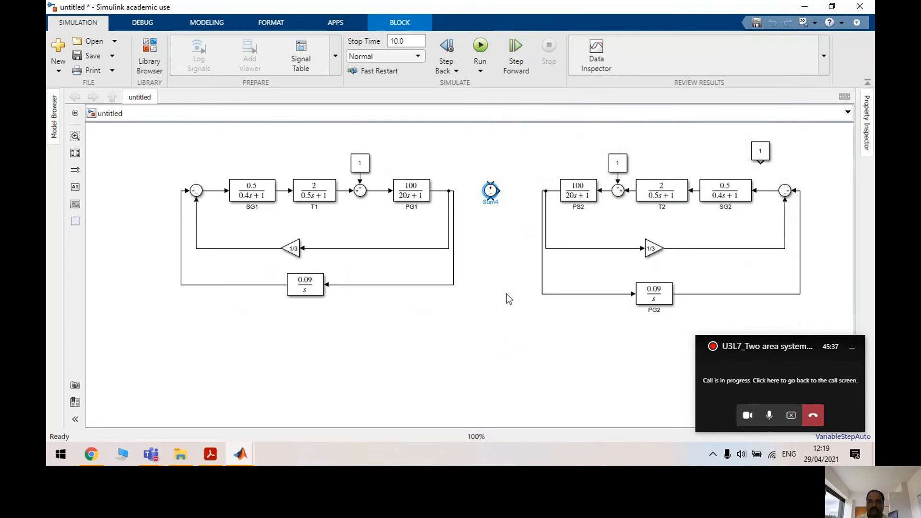
click(492, 191)
key(ctrl+r)
key(ctrl+r)
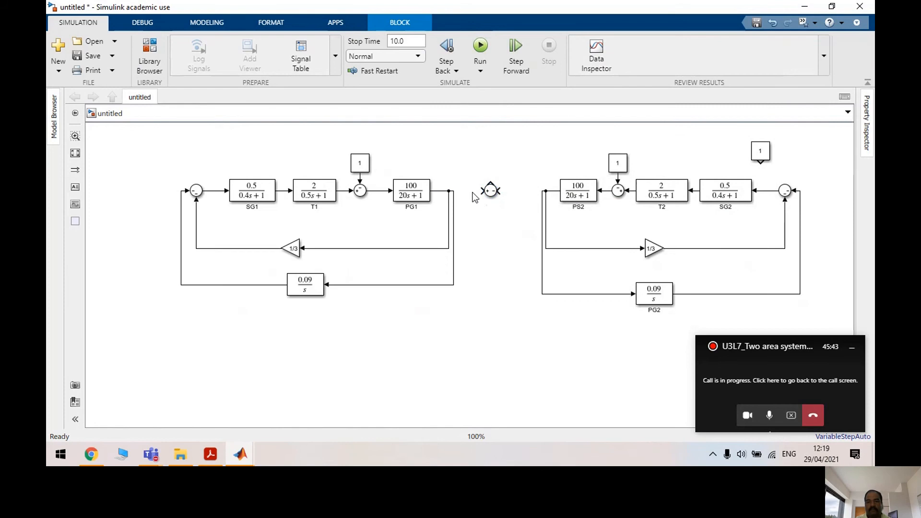
click(475, 197)
Wire PG1's and PS2's outputs into the middle sum, labelled F1(S) and F2(S)
drag(472, 191, 453, 190)
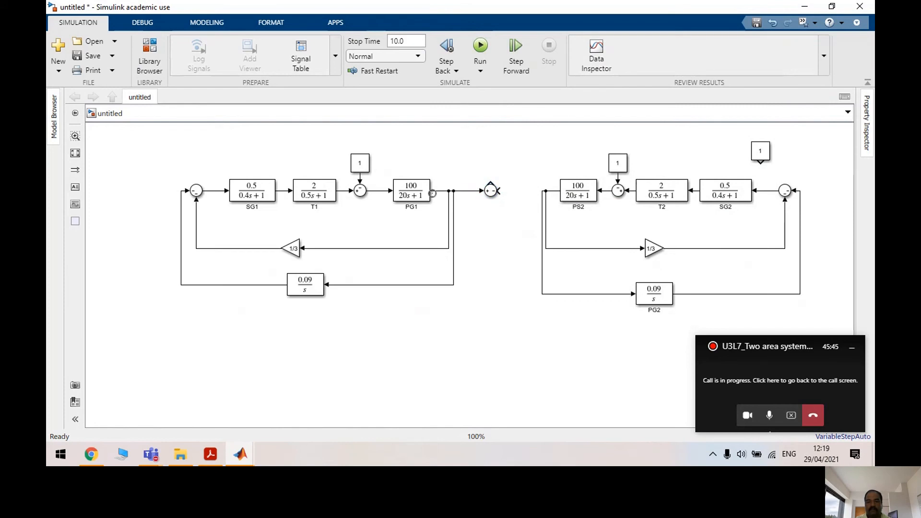
click(436, 190)
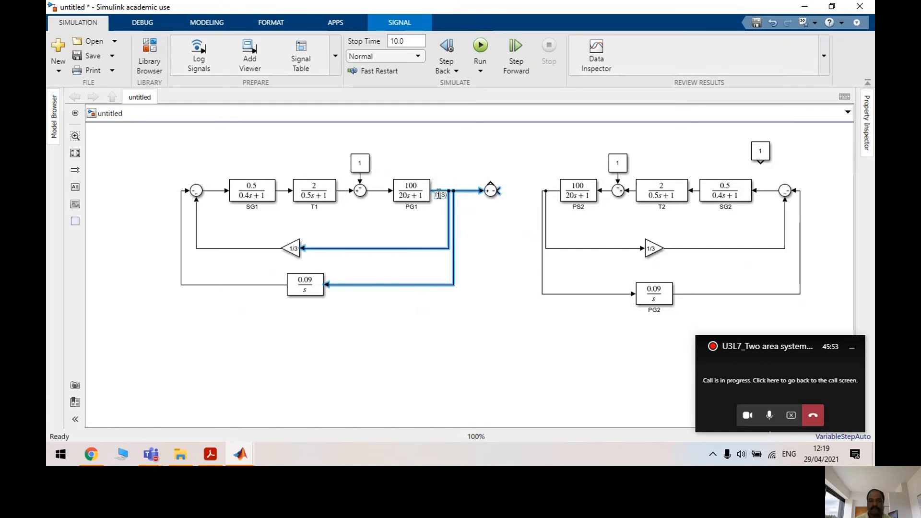
click(464, 197)
drag(497, 193, 543, 191)
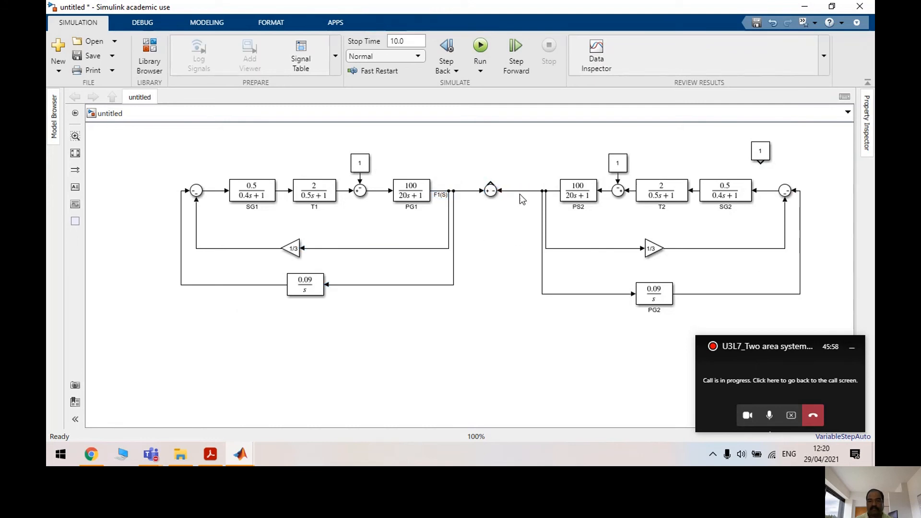
double_click(552, 191)
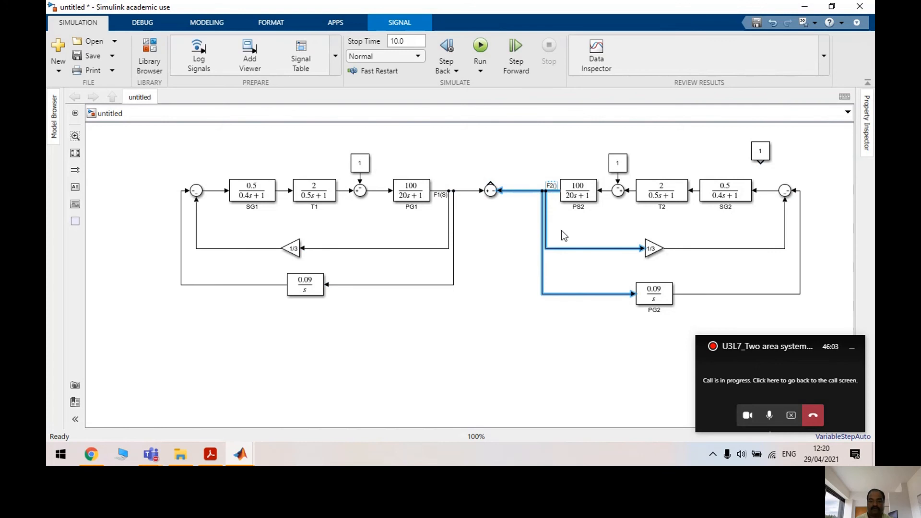
click(503, 248)
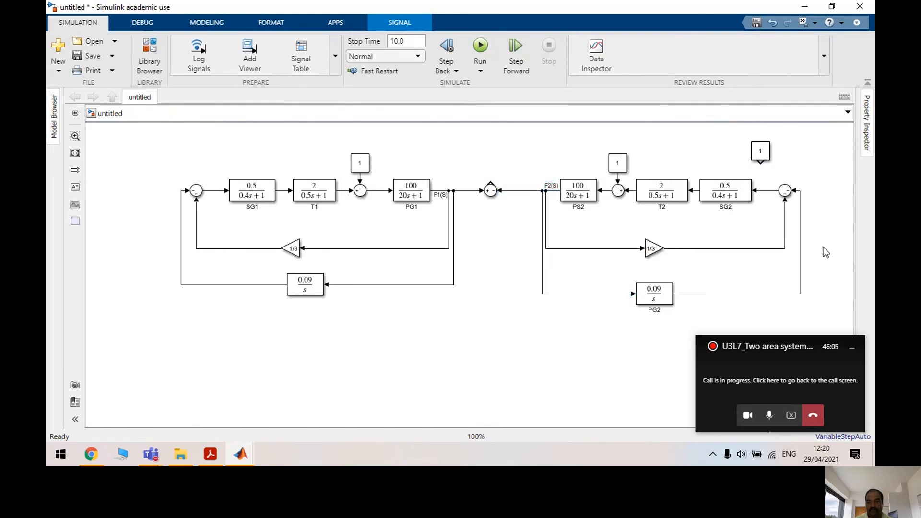
Shift the whole diagram down and delete area 2's top-right Constant block
drag(832, 316, 165, 139)
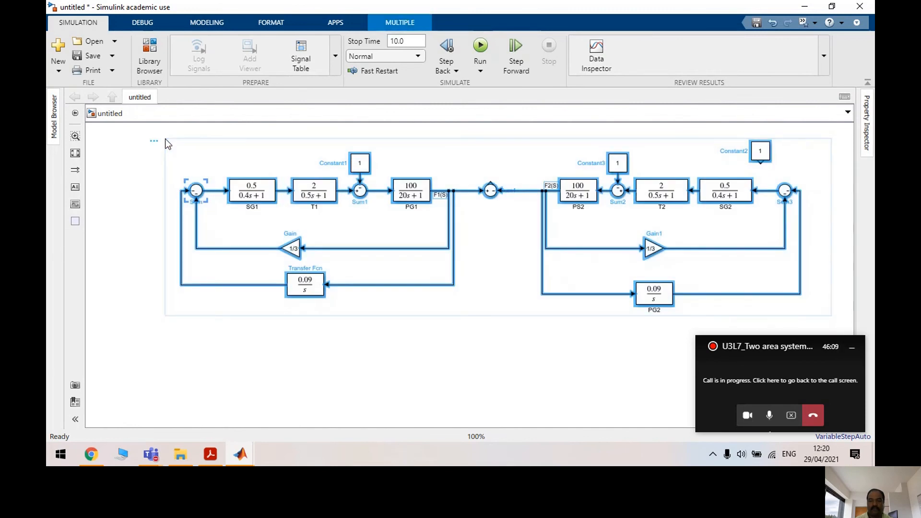
scroll(165, 139, up, 1)
scroll(165, 144, up, 3)
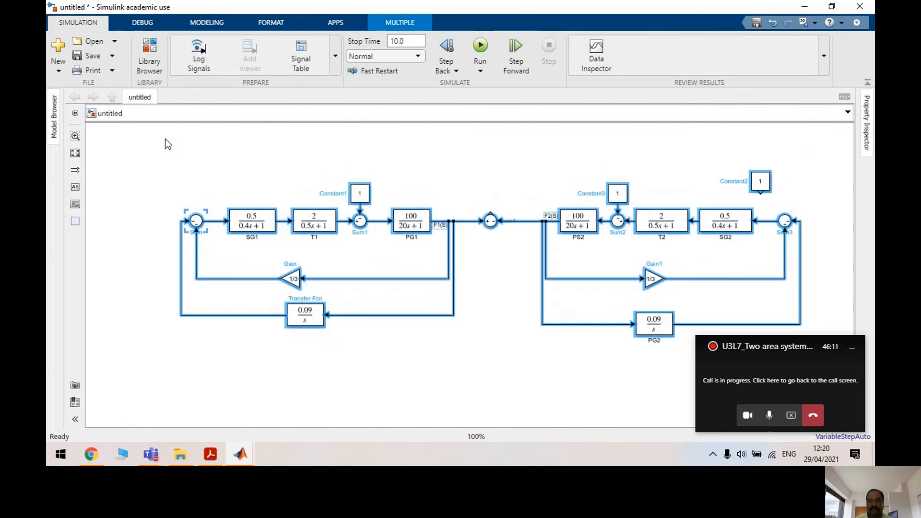
click(728, 184)
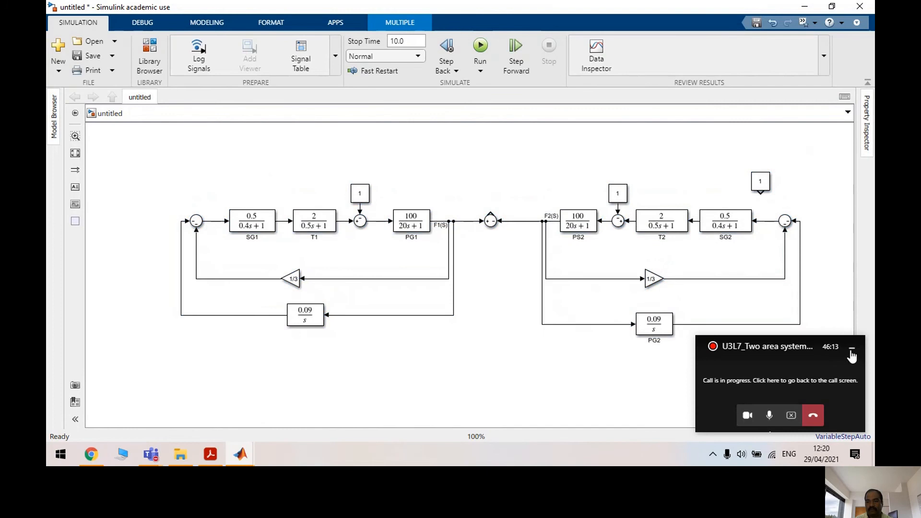
click(853, 347)
click(760, 181)
key(Delete)
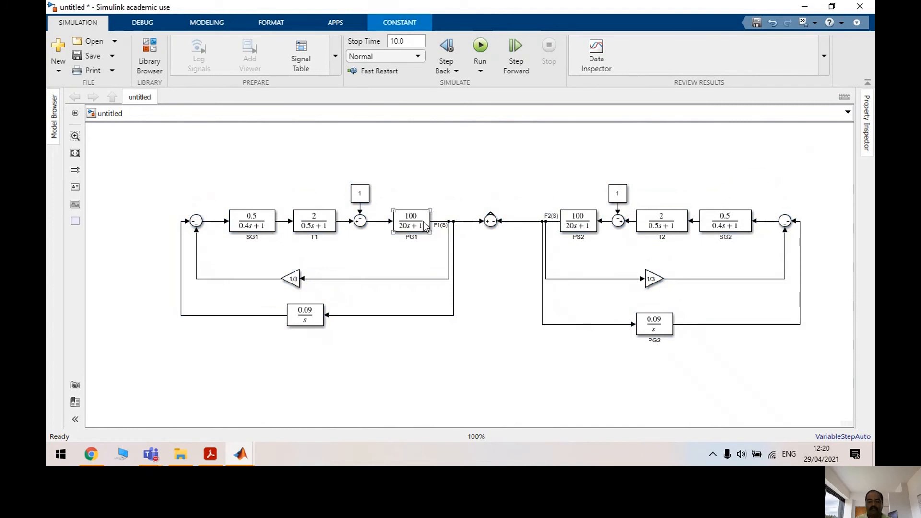
Add a Transfer Fcn block above the middle sum and name it TIE LINE
click(150, 67)
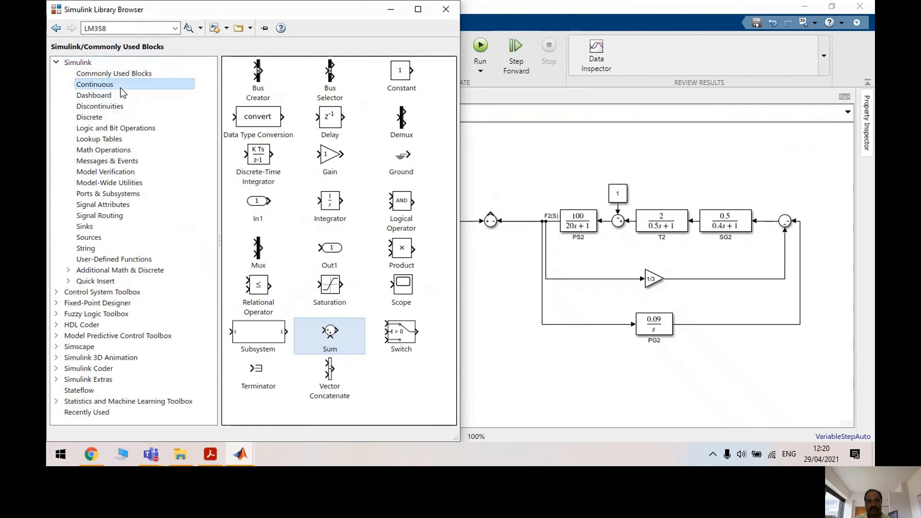
click(94, 84)
drag(405, 367, 488, 177)
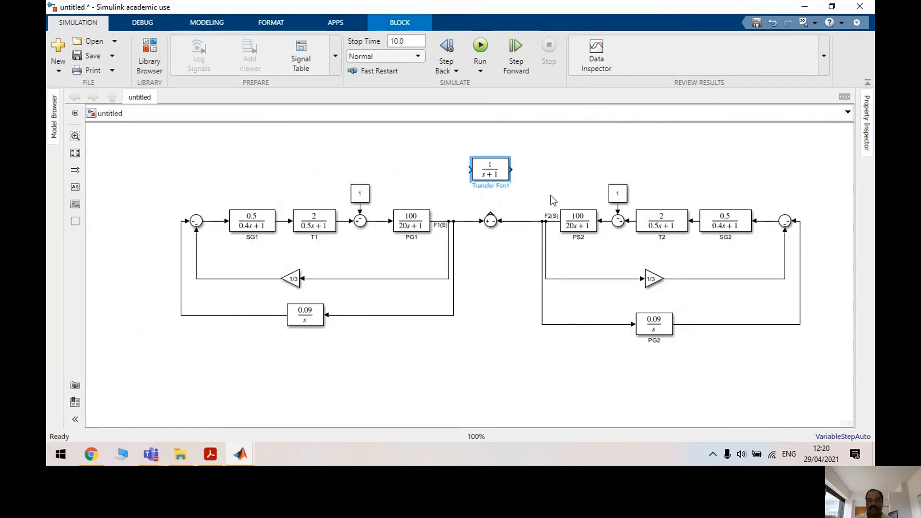
key(BackSpace)
key(BackSpace)
key(BackSpace)
key(BackSpace)
key(Delete)
key(Delete)
key(Delete)
key(Delete)
key(Delete)
text(IE LINE)
Set TIE LINE to 0.5/s with numerator [0.5] and denominator [1 0]
double_click(490, 168)
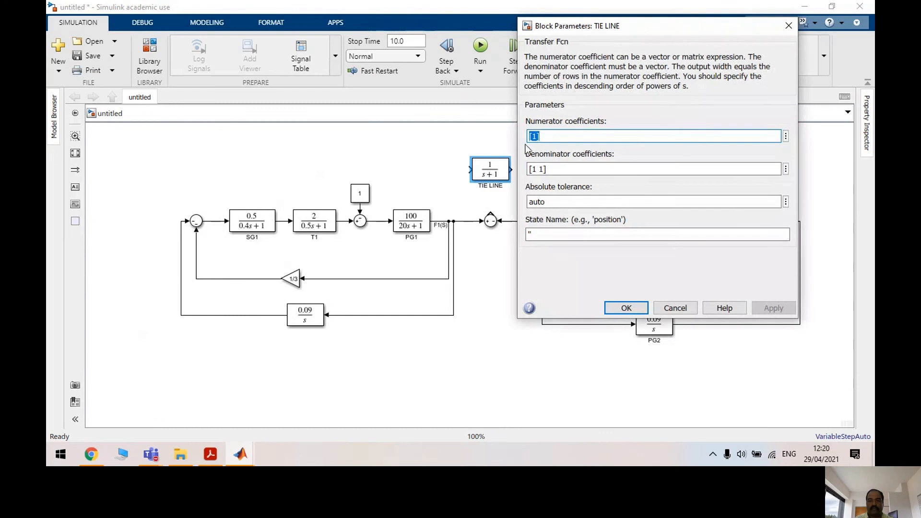
click(536, 136)
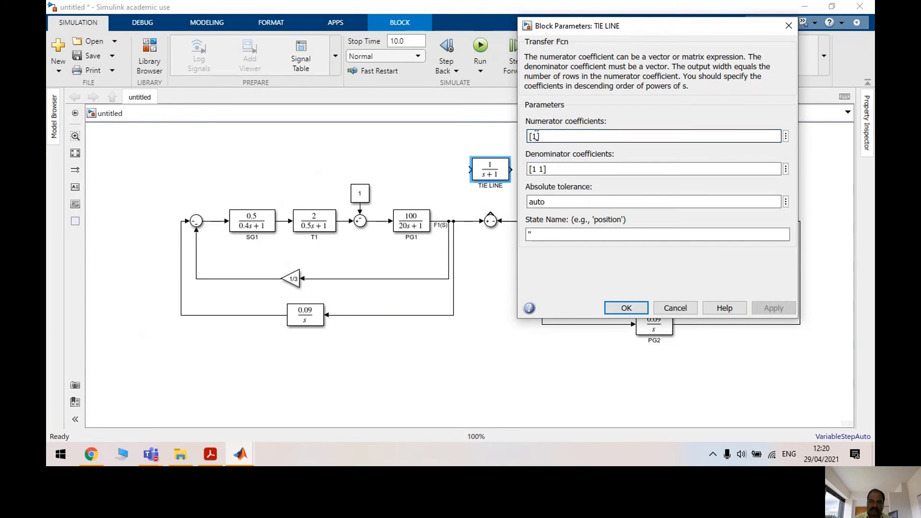
key(BackSpace)
text(0.5)
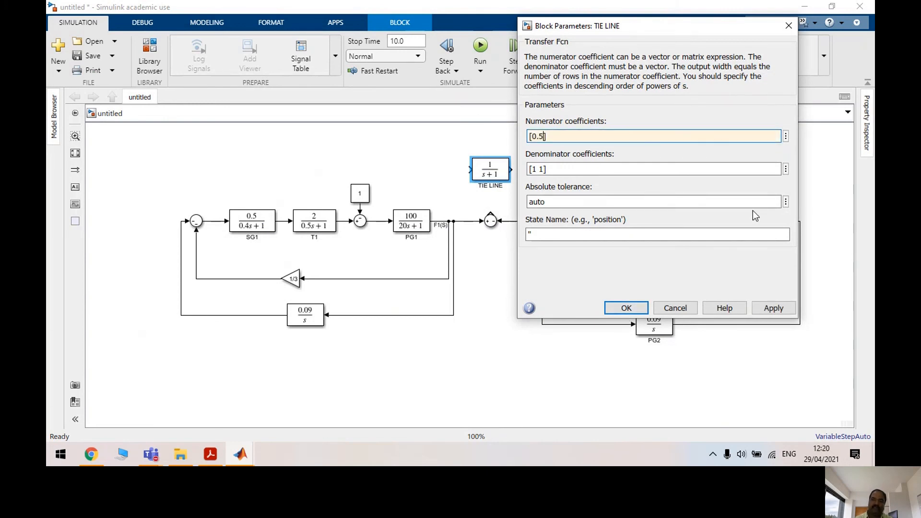
drag(529, 169, 546, 169)
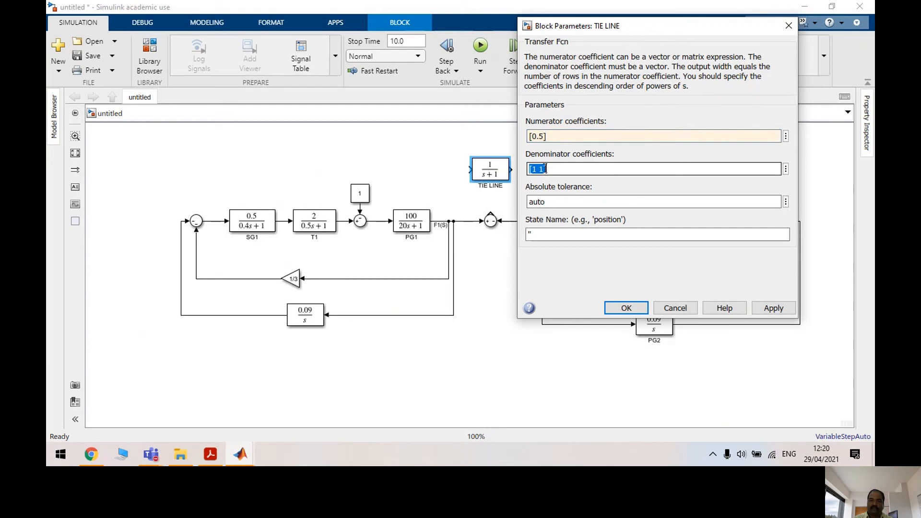
click(545, 169)
key(BackSpace)
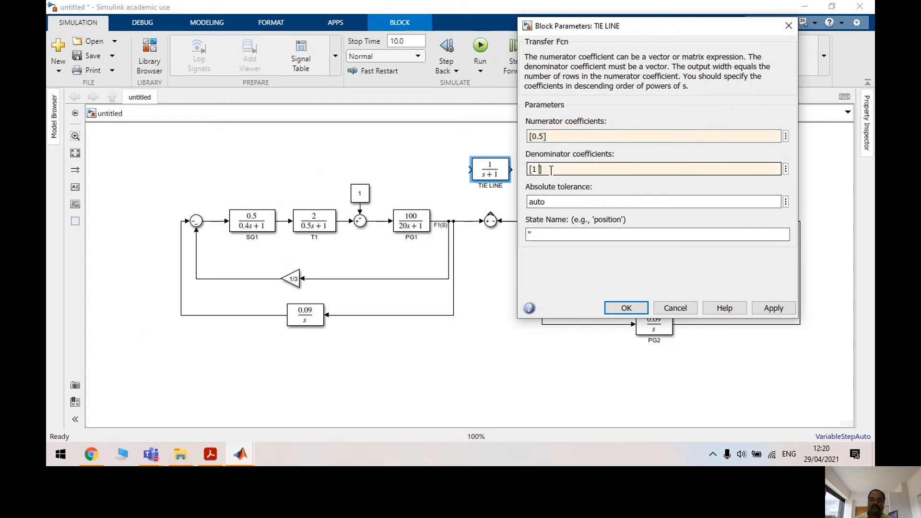
click(784, 307)
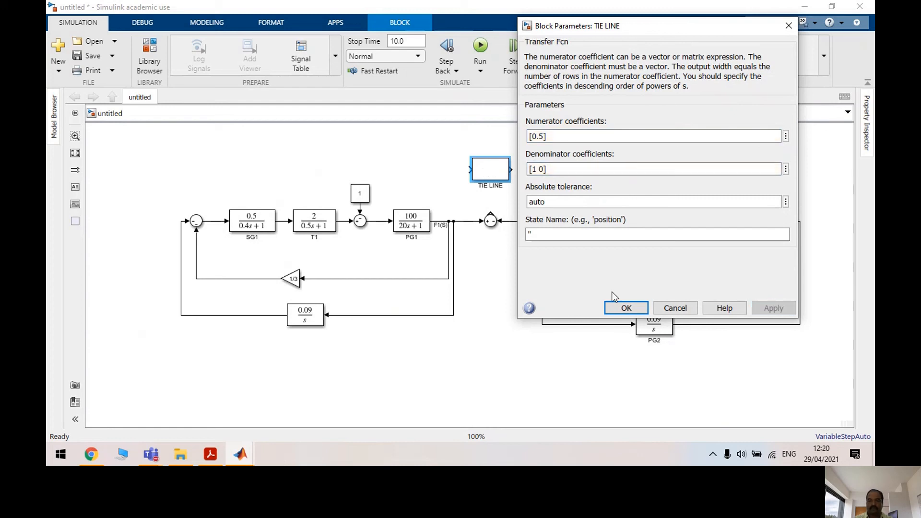
click(625, 308)
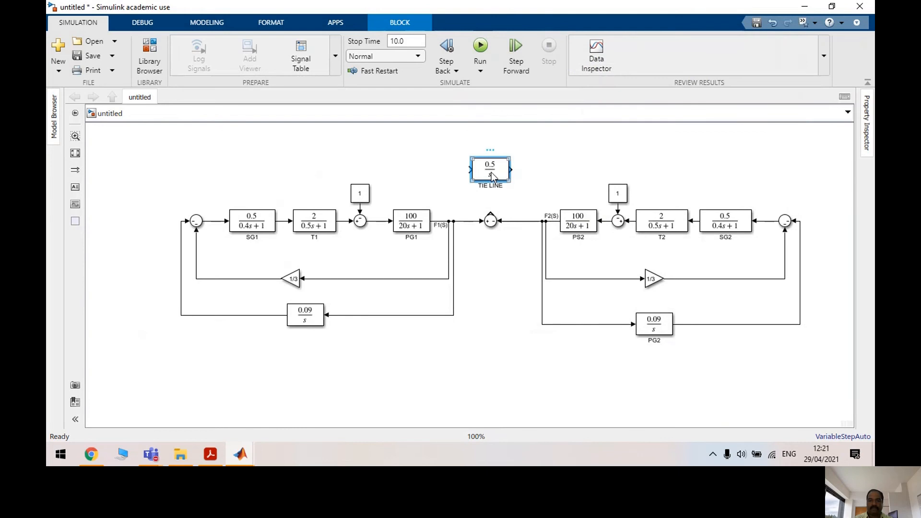
Rotate and flip TIE LINE upright, then enlarge and place it above the middle sum
key(ctrl+r)
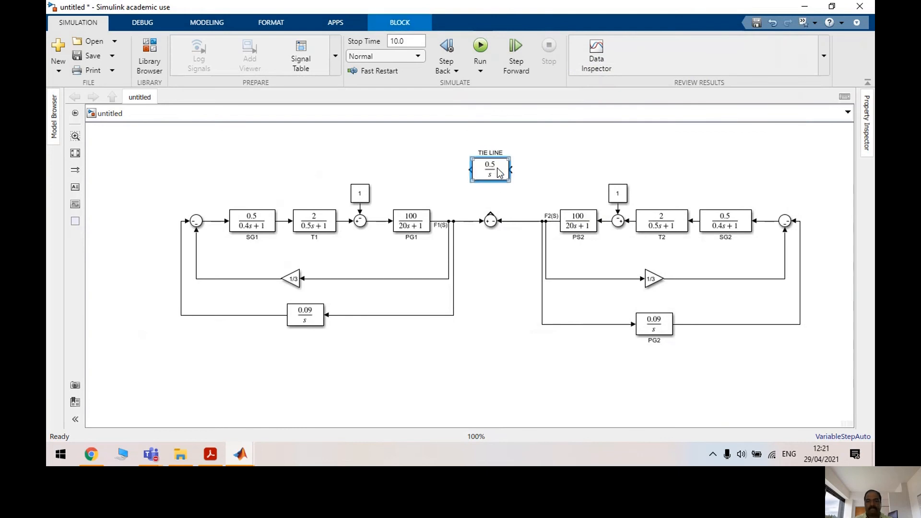
key(ctrl+i)
drag(501, 186, 490, 220)
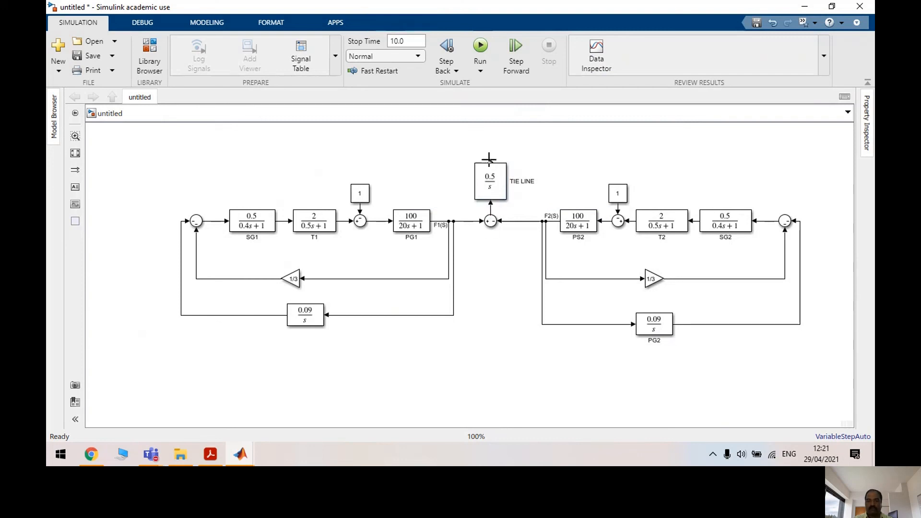
click(360, 199)
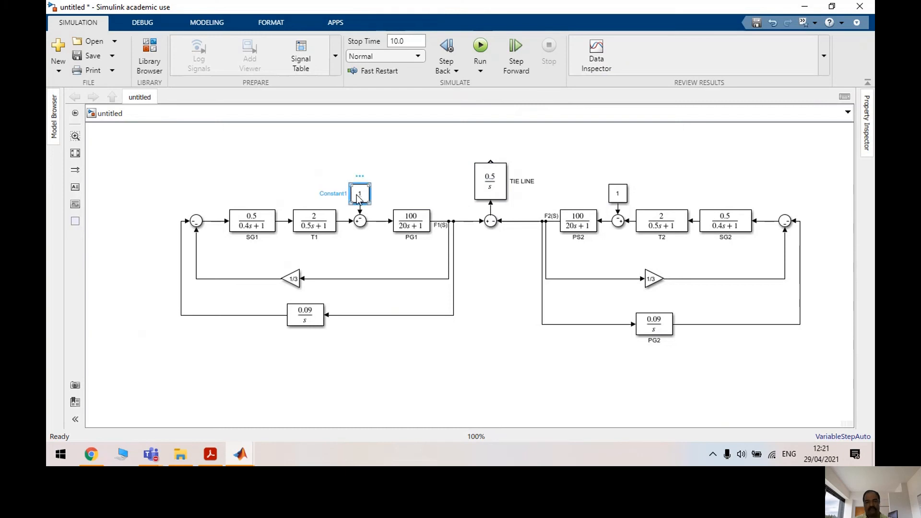
Revise Sum1's list of signs in its parameters and apply the change
double_click(360, 221)
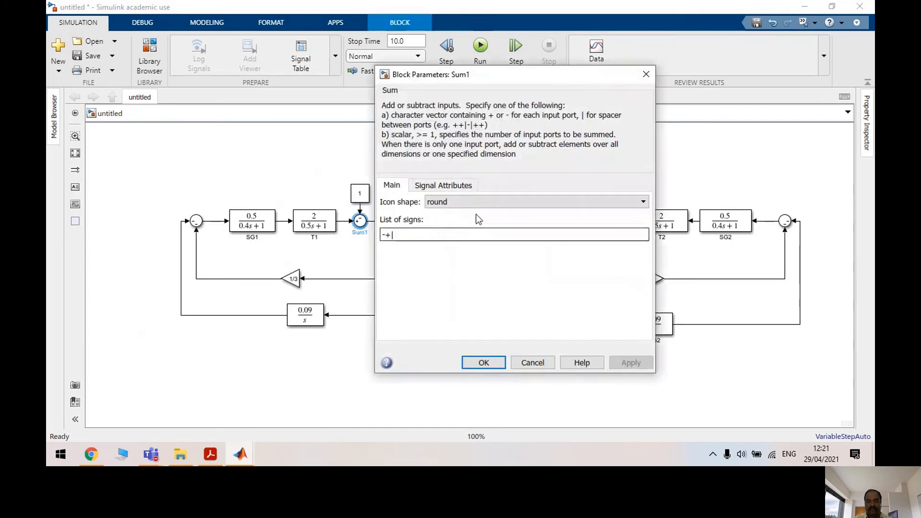
double_click(389, 235)
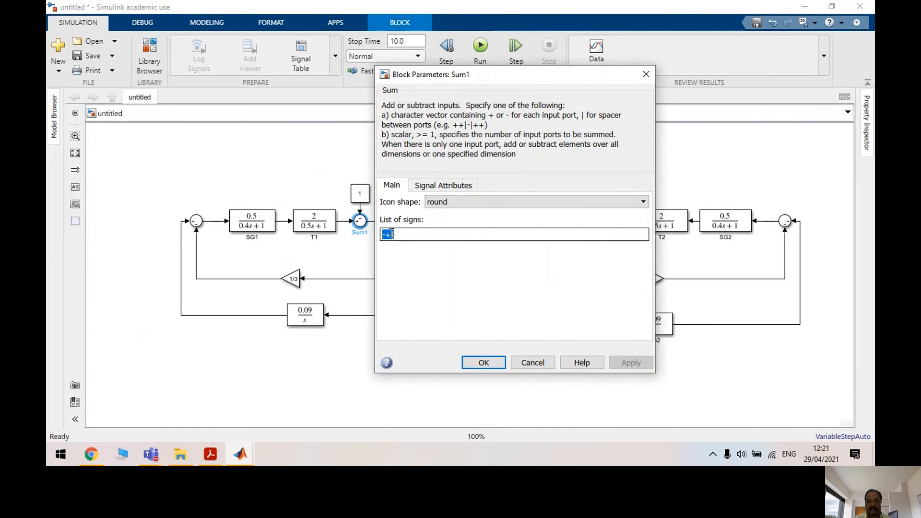
click(395, 235)
text(-+-)
double_click(413, 234)
text(-++)
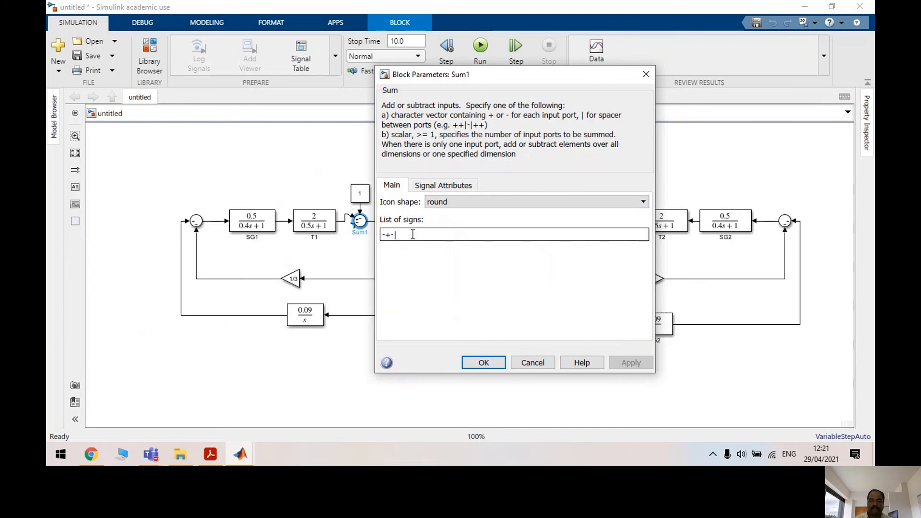
key(BackSpace)
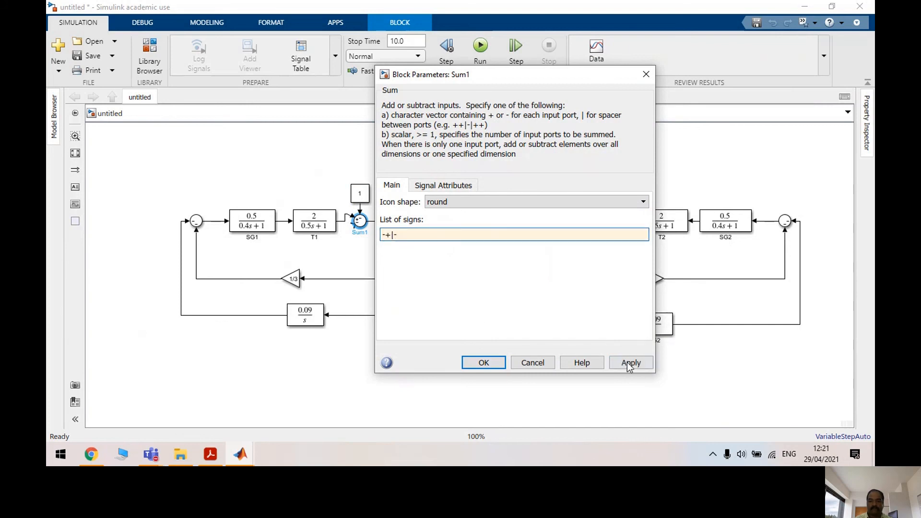
click(630, 363)
click(482, 363)
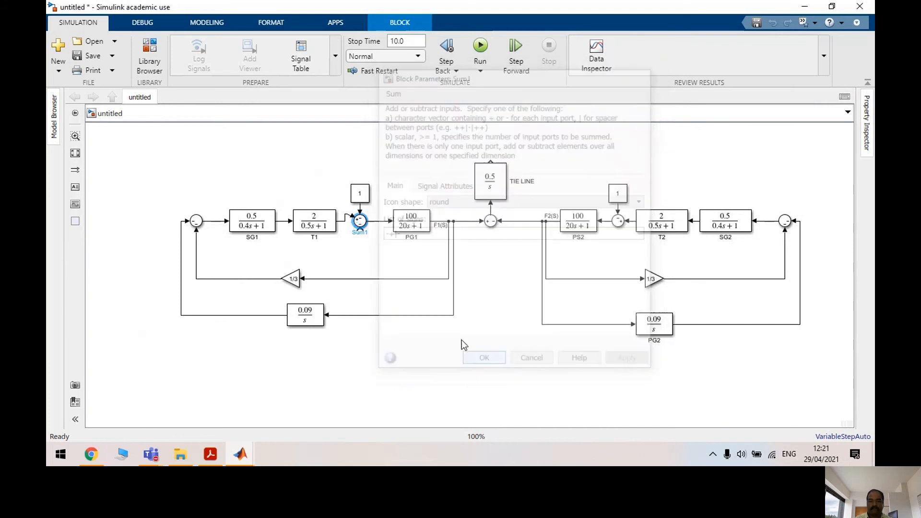
click(362, 195)
Set Sum1's signs to -+- and delete the constant above it
double_click(360, 221)
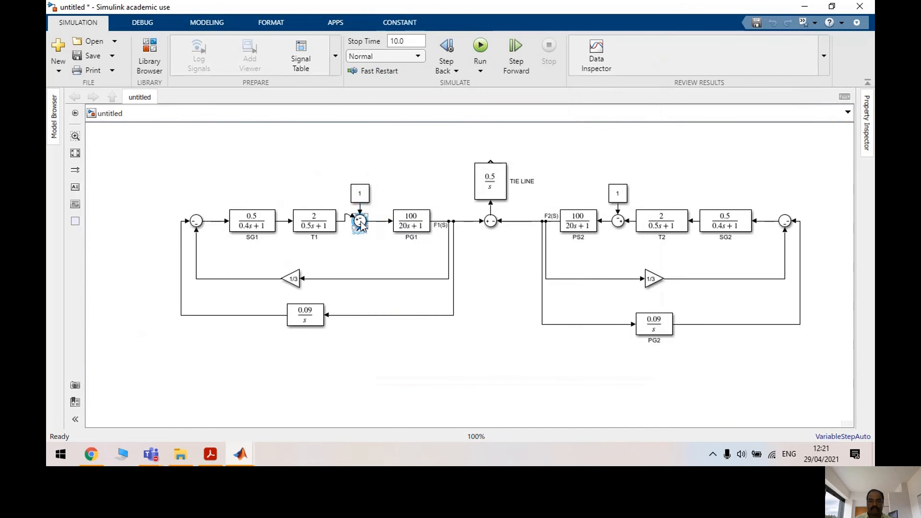
double_click(396, 235)
text(-+-)
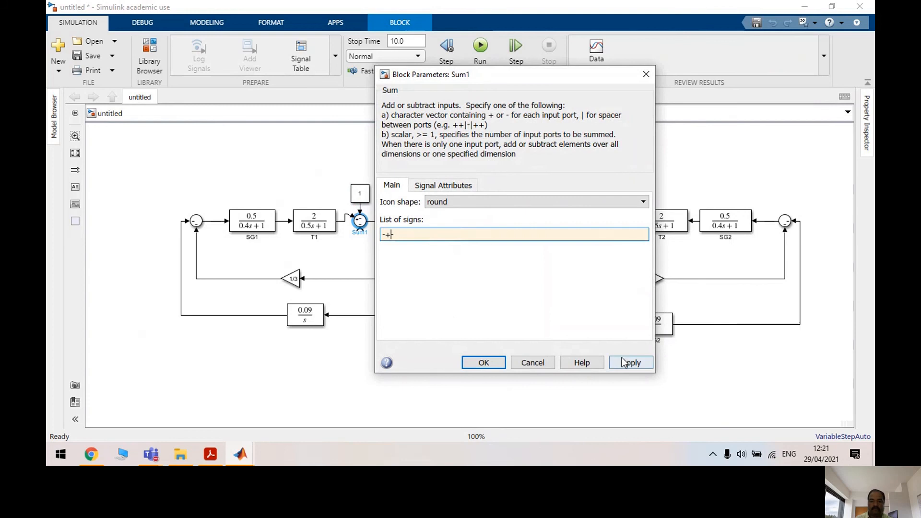
click(622, 362)
click(483, 362)
click(368, 197)
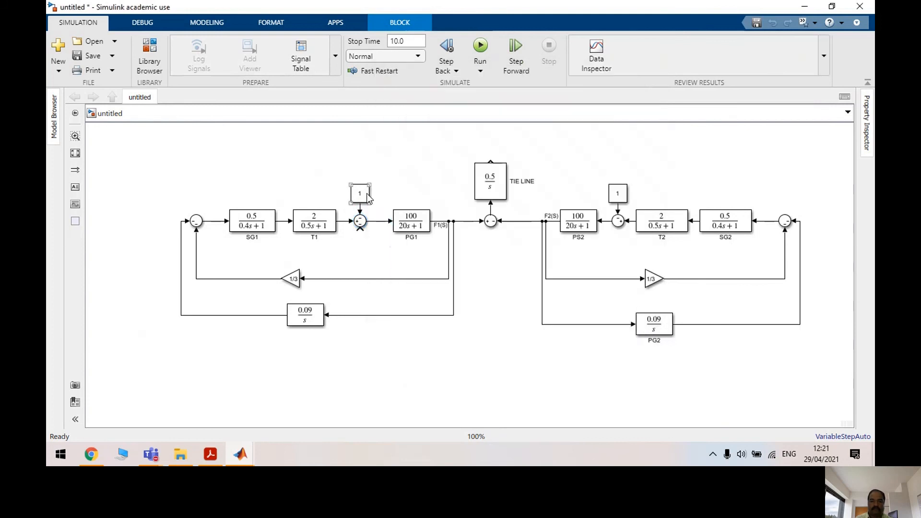
key(Delete)
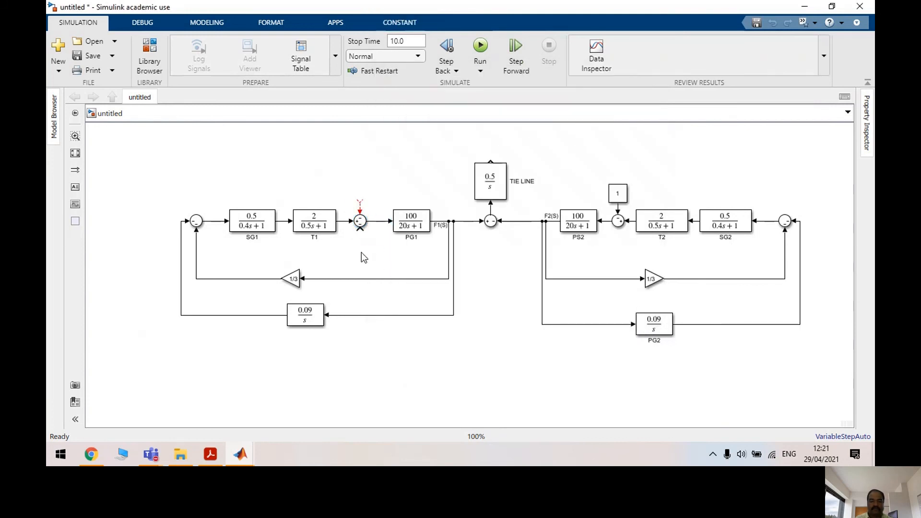
Paste a constant below Sum1, attach it to the lower input, and rename it PD1(S)
key(ctrl+v)
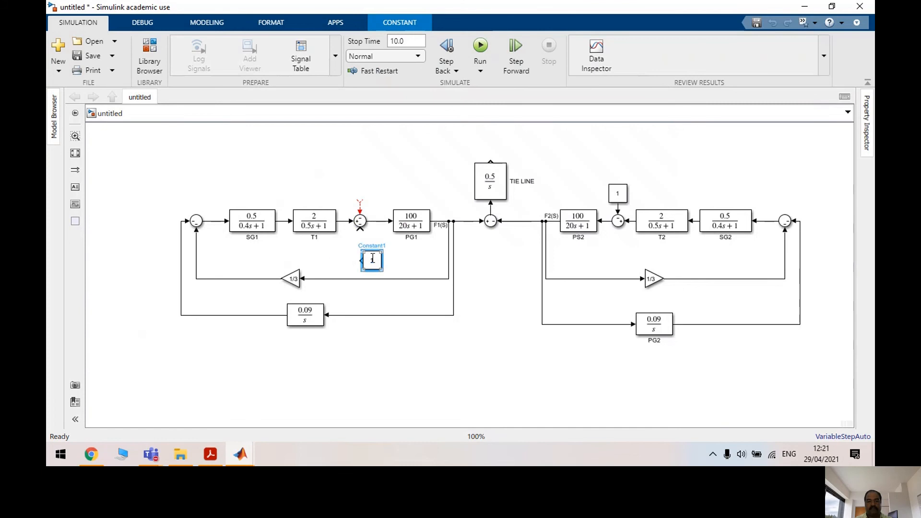
mouse_move(373, 259)
mouse_down()
mouse_move(356, 250)
mouse_move(360, 241)
mouse_move(370, 252)
mouse_up()
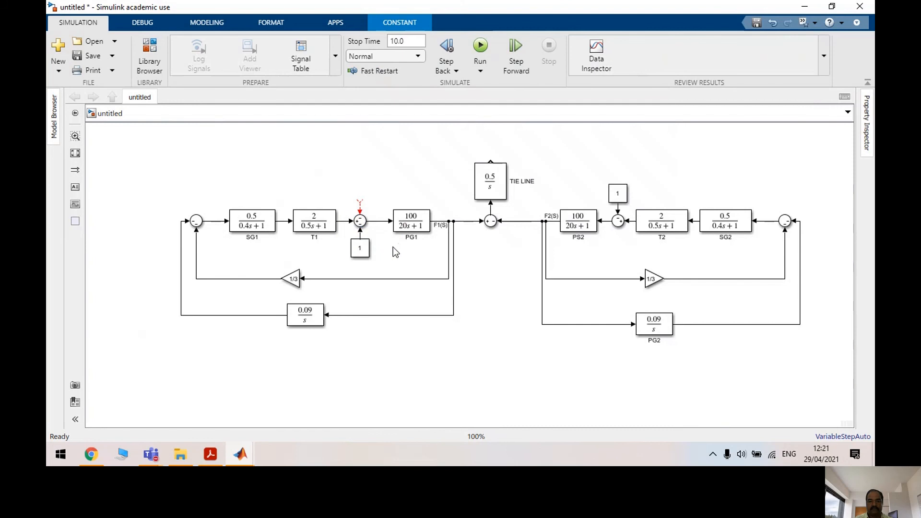
click(365, 253)
key(Delete)
key(Delete)
key(Delete)
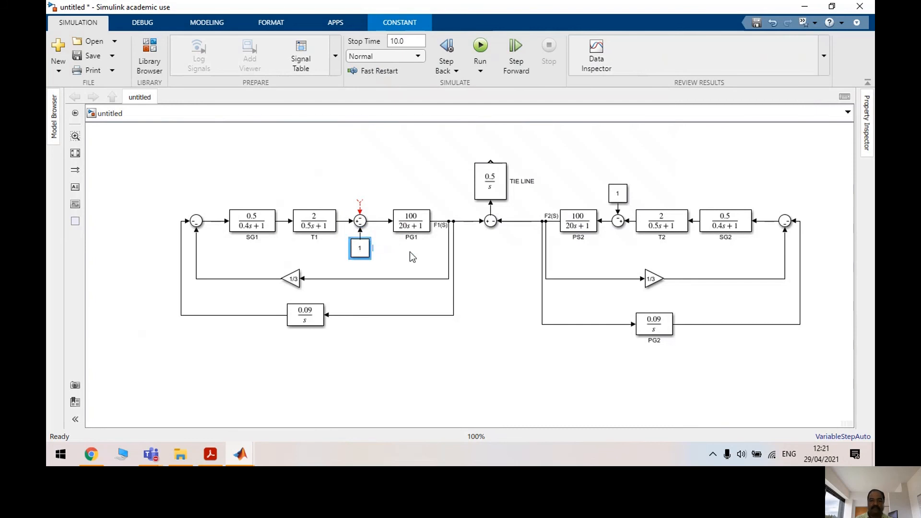
text(PD1(S)
Delete area 2's constant above Sum2 and paste a copy below it
click(620, 196)
key(Delete)
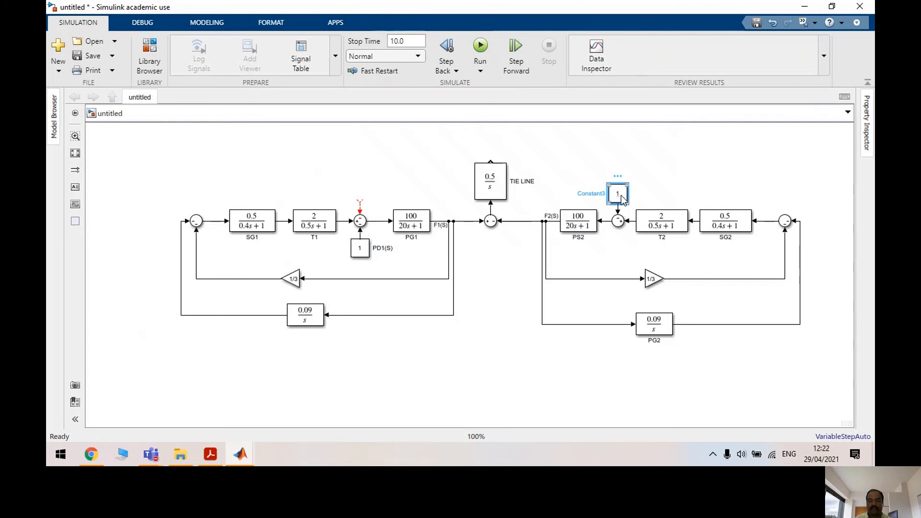
key(ctrl+v)
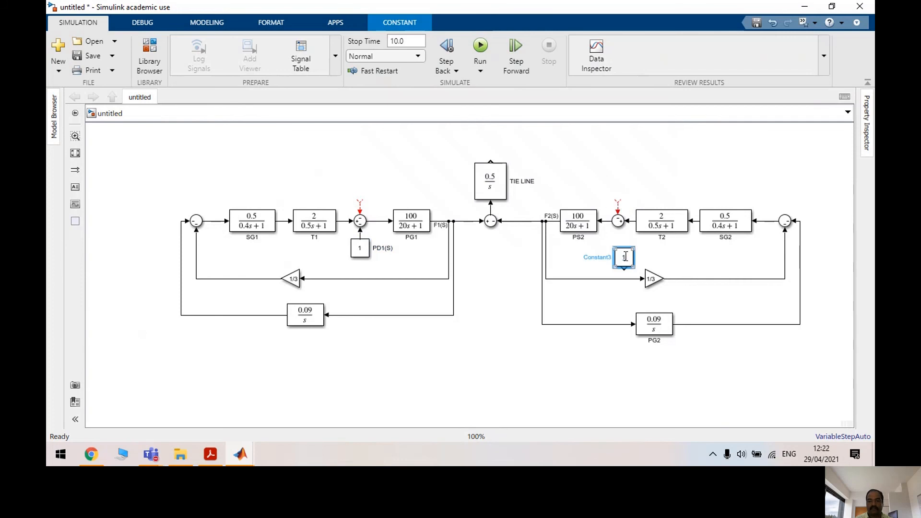
Give Sum2 signs -+-, wire the constant to its lower port, and rename it PD2(S)
click(620, 221)
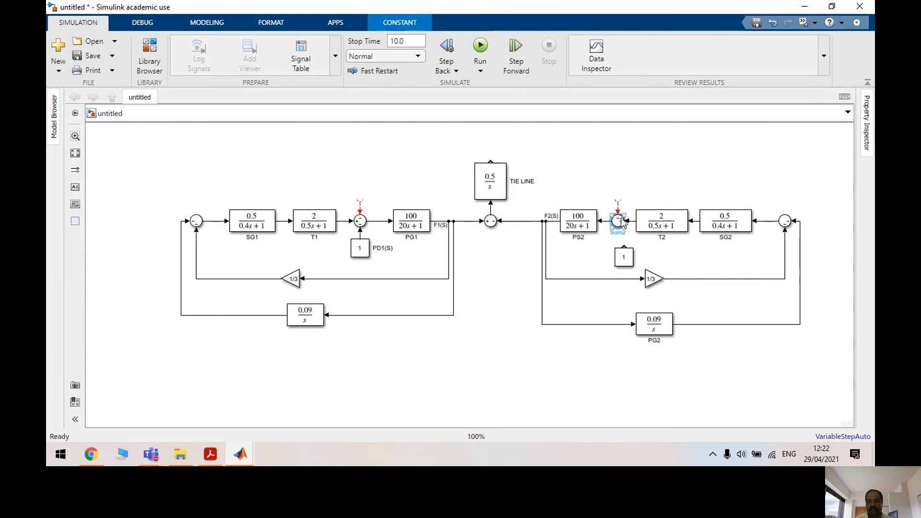
double_click(620, 221)
double_click(366, 233)
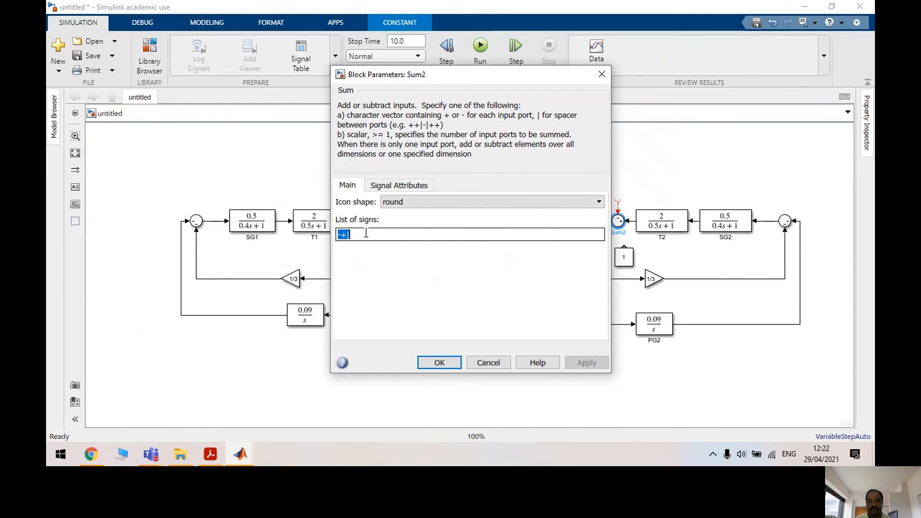
text(-+)
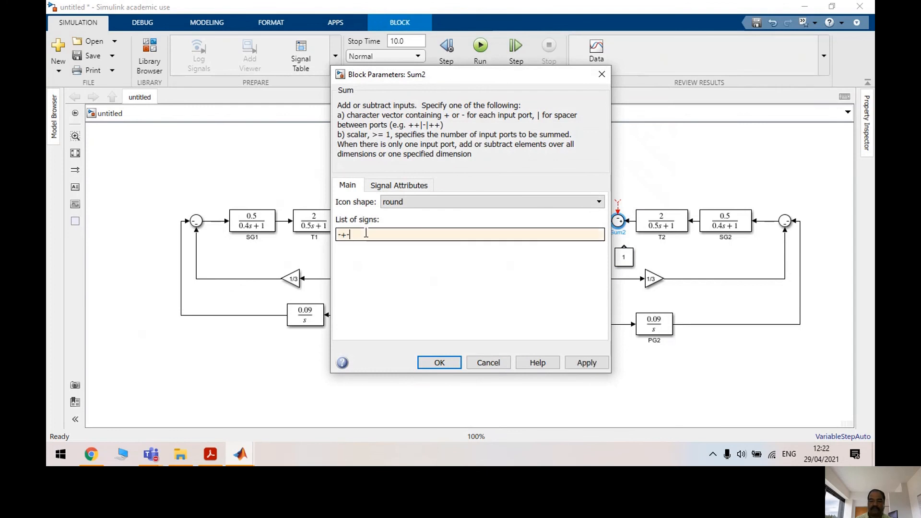
text(-)
click(592, 368)
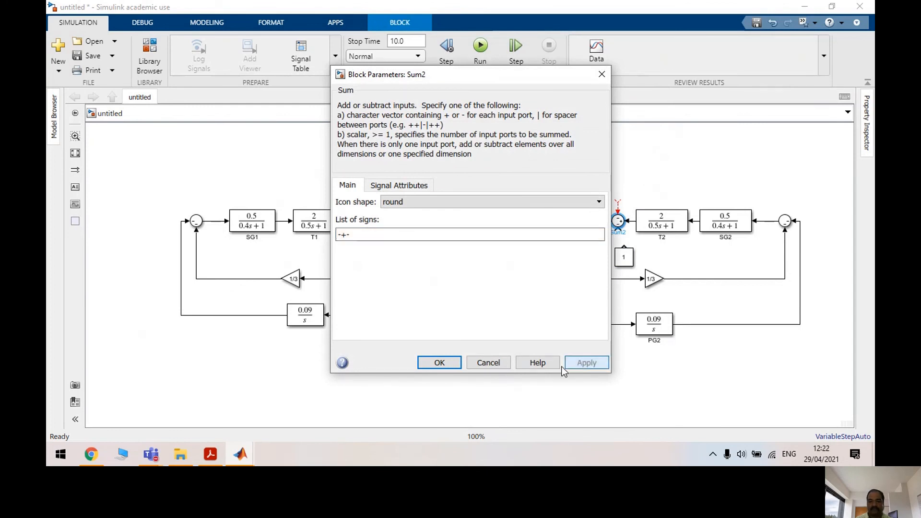
click(462, 365)
mouse_move(632, 267)
mouse_down()
mouse_move(624, 249)
mouse_move(627, 259)
mouse_up()
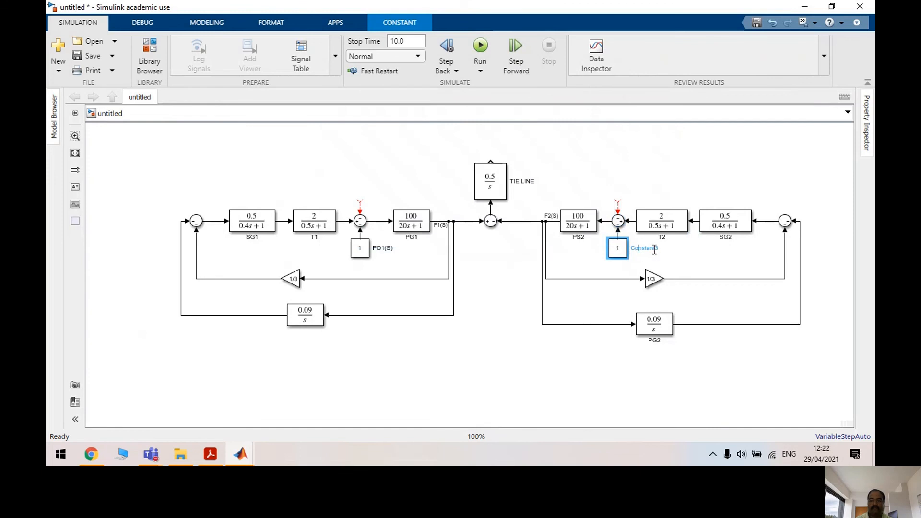
key(BackSpace)
key(BackSpace)
key(BackSpace)
Run TIE LINE's output into Sum1's top input and label the signal pTIE12(S)
click(490, 278)
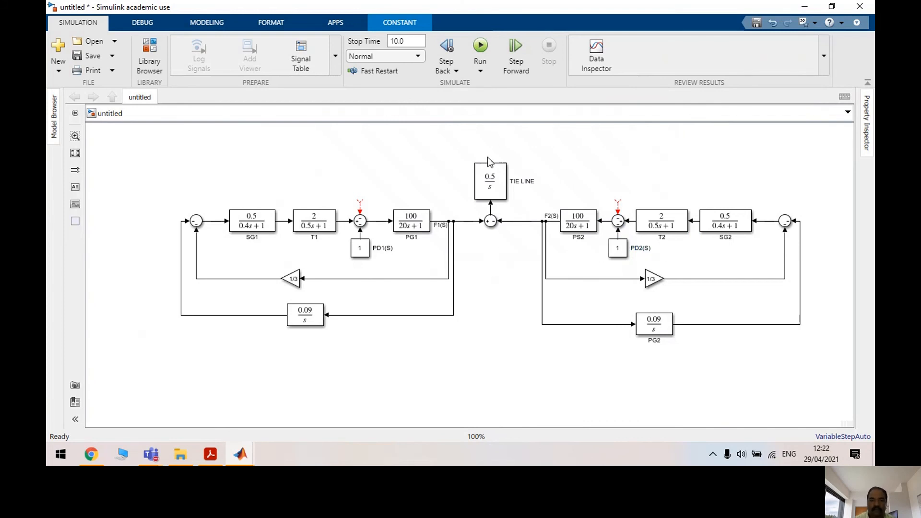
drag(489, 160, 360, 198)
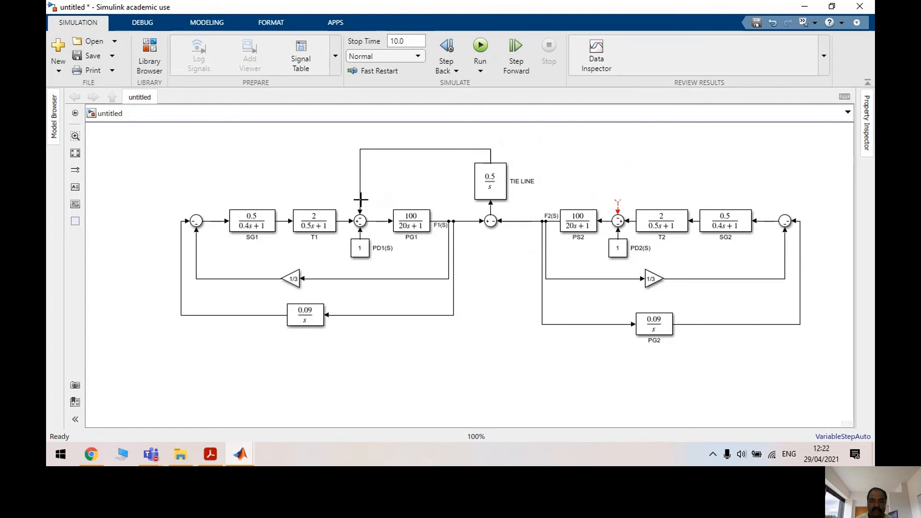
click(456, 149)
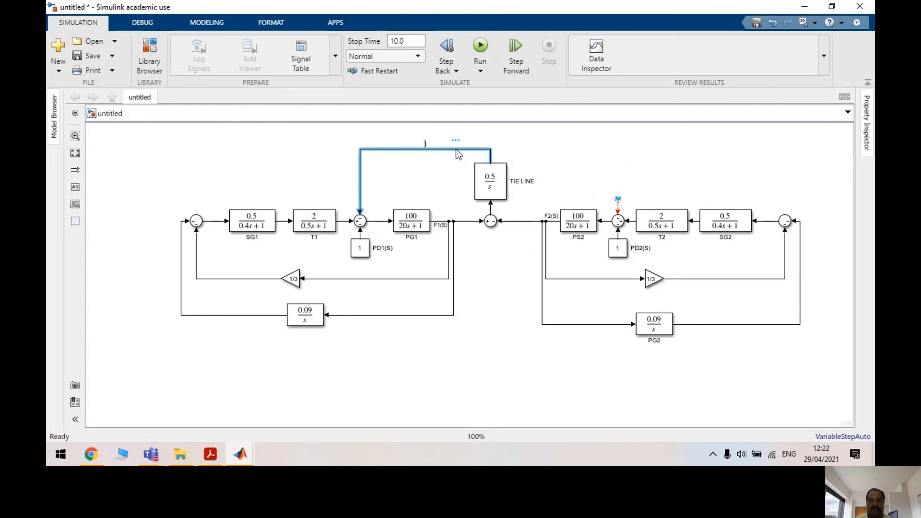
text(pT)
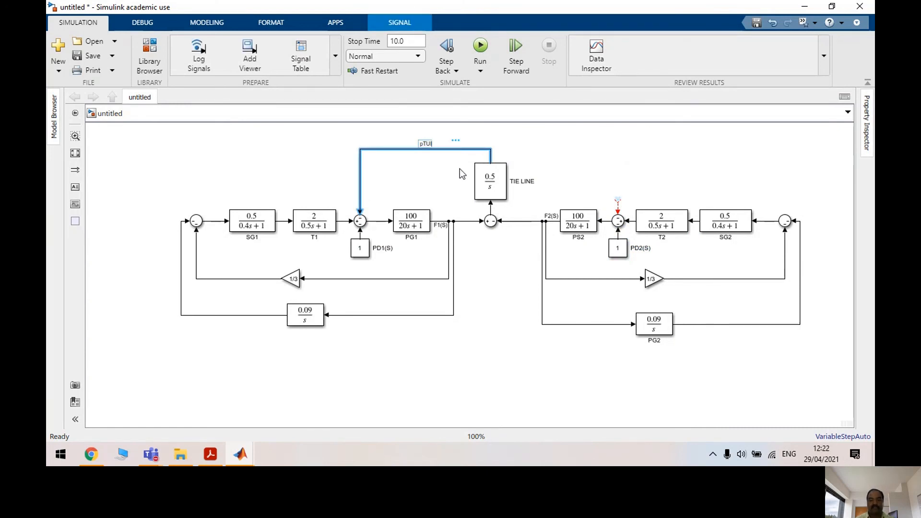
text(IE1)
text(2())
text(S)
click(533, 154)
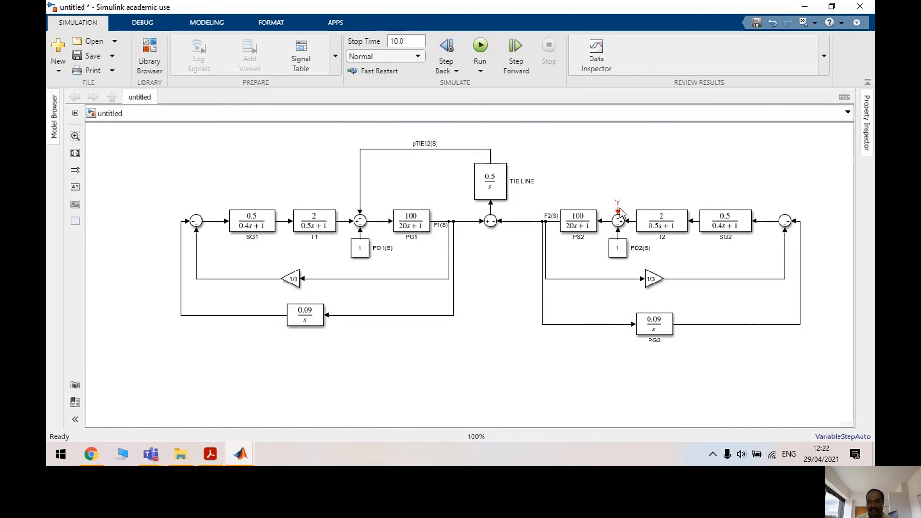
click(659, 284)
key(ctrl+c)
Paste a copy of the gain and set its value to -1
click(534, 144)
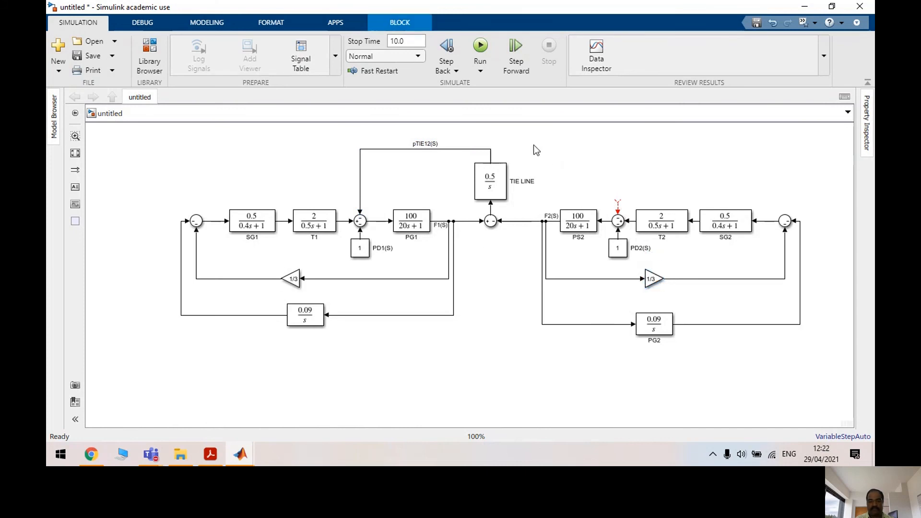
key(ctrl+v)
double_click(541, 154)
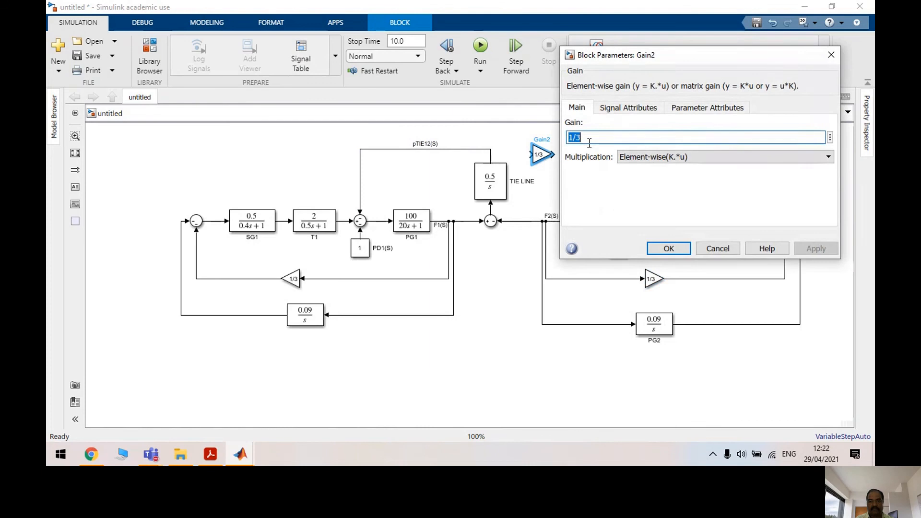
text(-1)
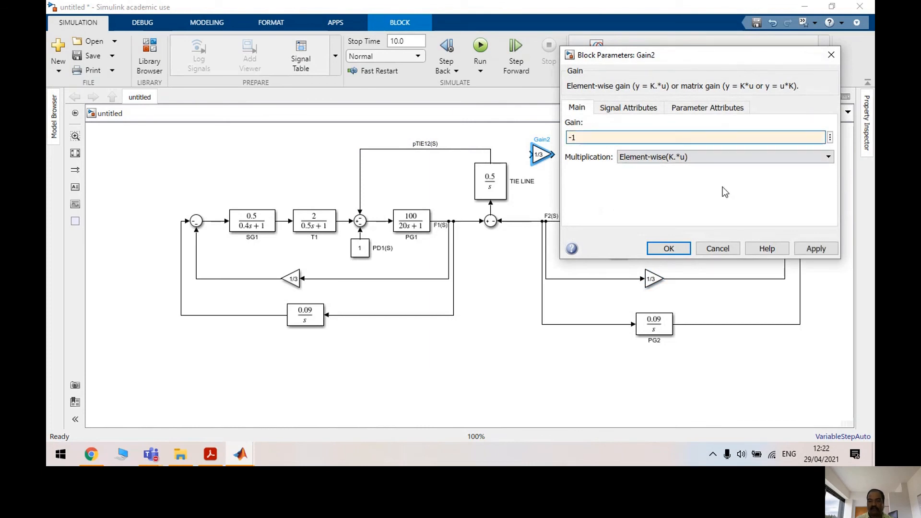
click(800, 248)
click(670, 249)
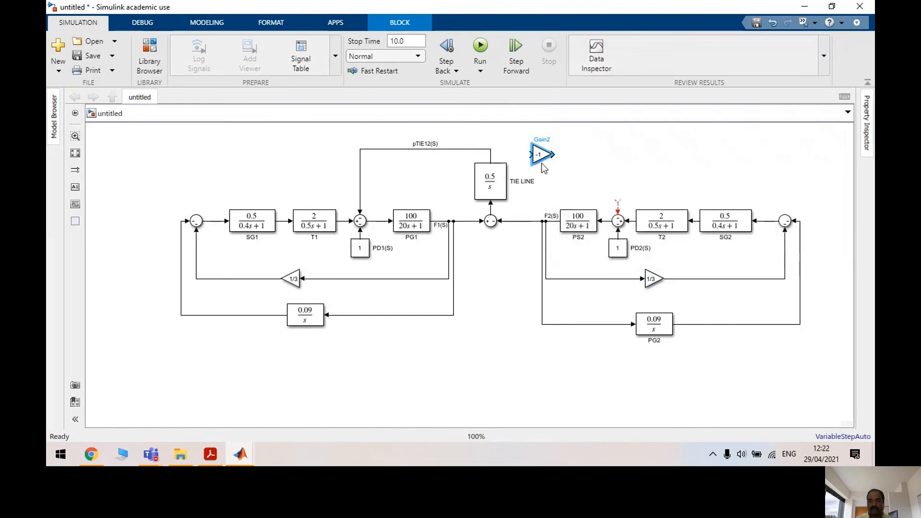
Feed pTIE12(S) through the -1 gain, label its output pTIE21(S), and shift the 0.09/s feedback line left
mouse_move(528, 160)
mouse_down()
mouse_move(488, 149)
mouse_move(540, 148)
mouse_move(624, 176)
mouse_move(619, 212)
mouse_up()
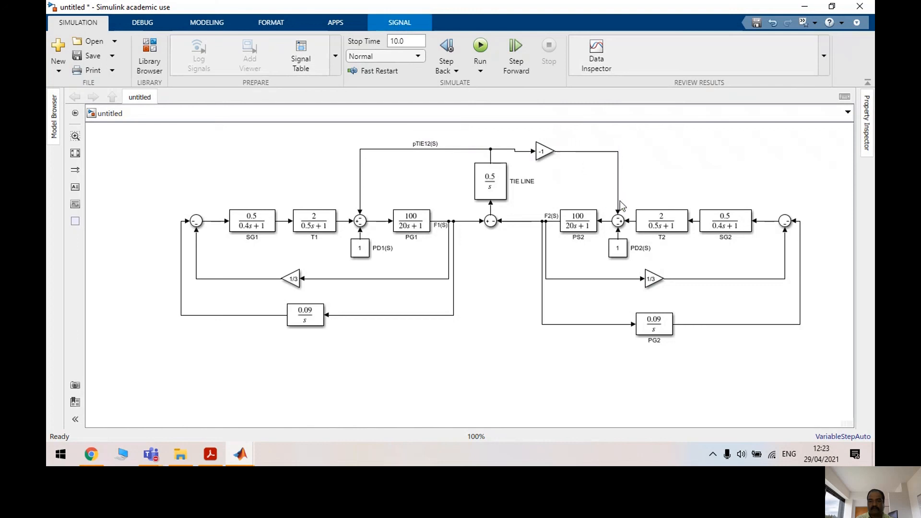
double_click(582, 152)
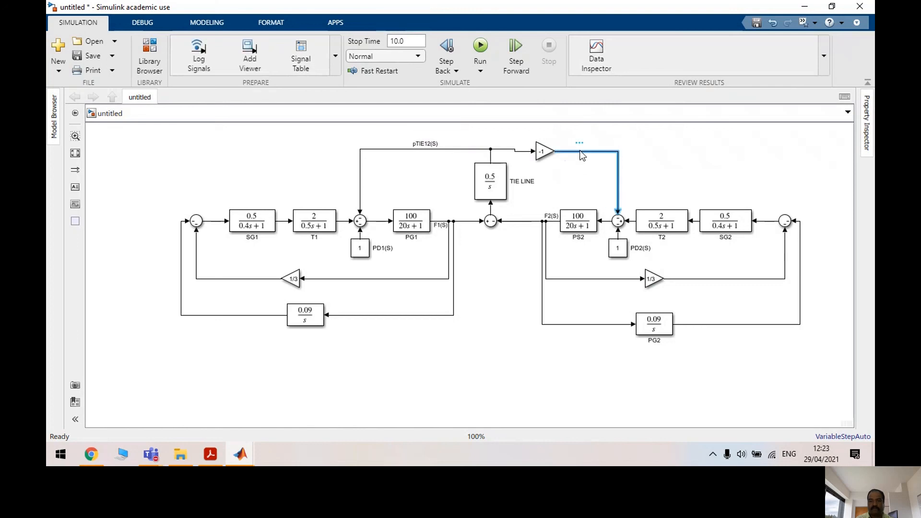
text(pTIE)
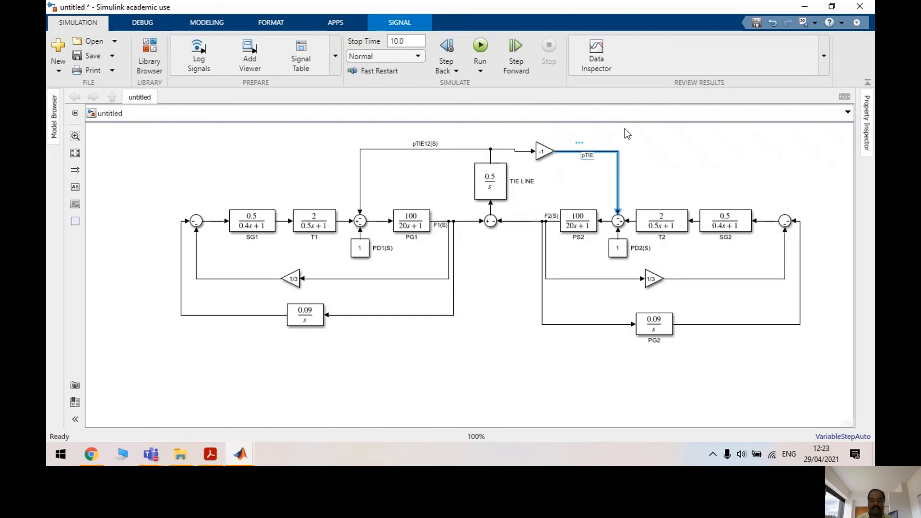
text(21(S))
click(624, 129)
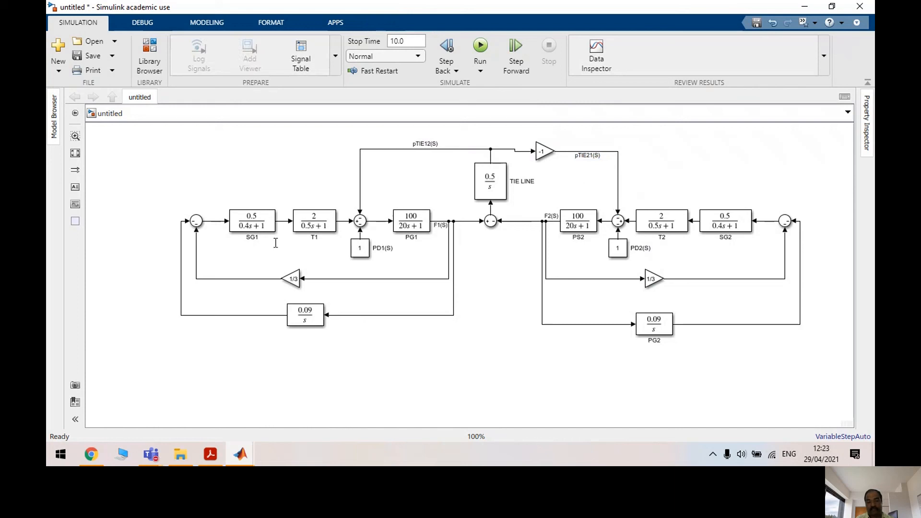
drag(180, 250, 118, 251)
click(437, 181)
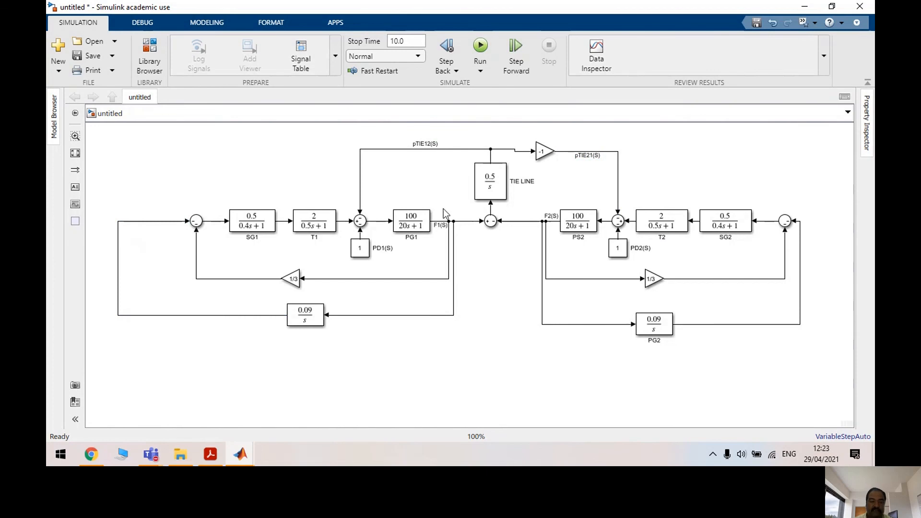
Drag a Scope from Commonly Used Blocks below the diagram to display F1(S)
click(151, 57)
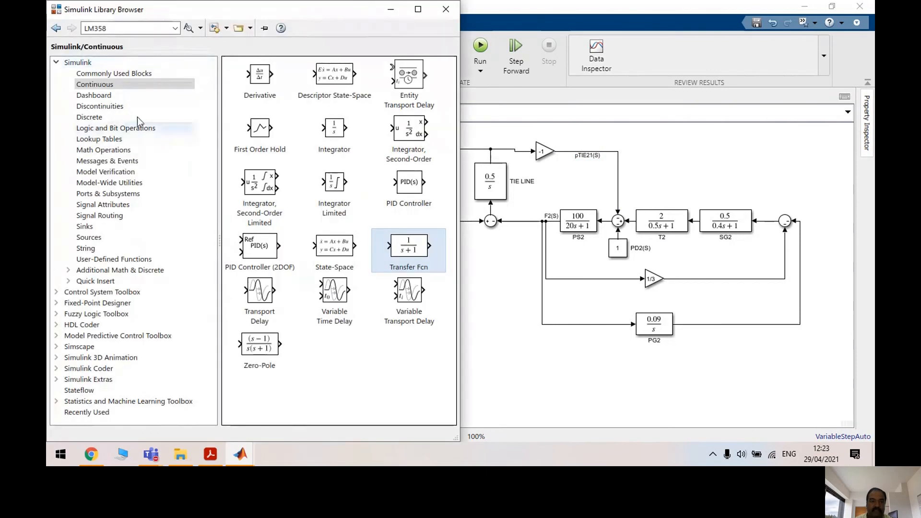
click(109, 90)
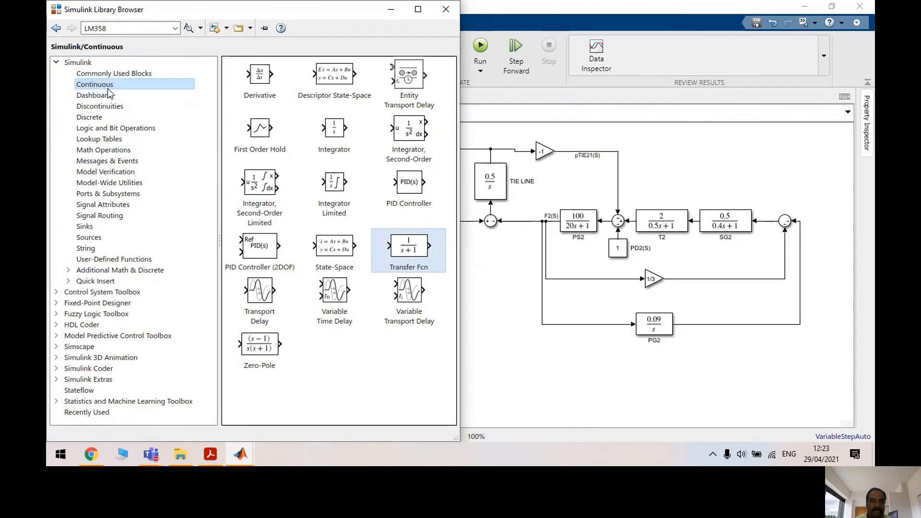
click(97, 74)
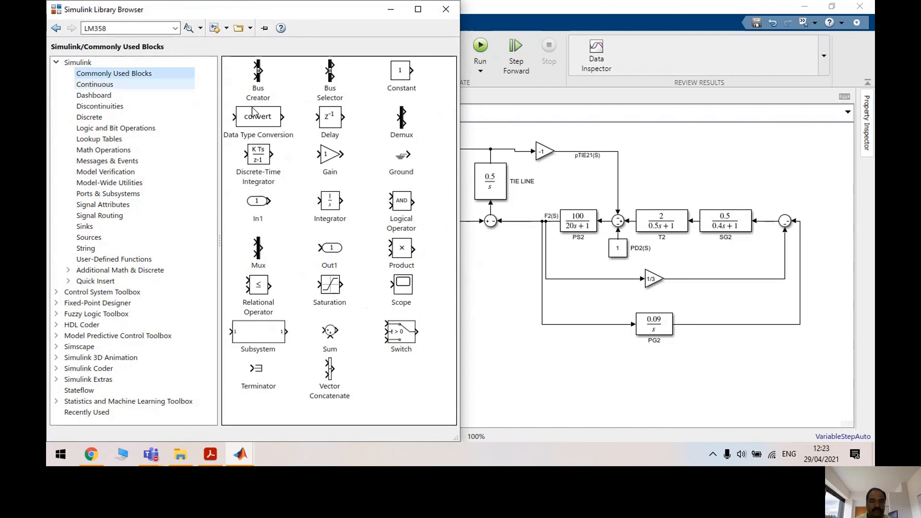
mouse_move(402, 284)
mouse_down()
mouse_move(553, 385)
mouse_move(473, 265)
mouse_move(466, 221)
mouse_up()
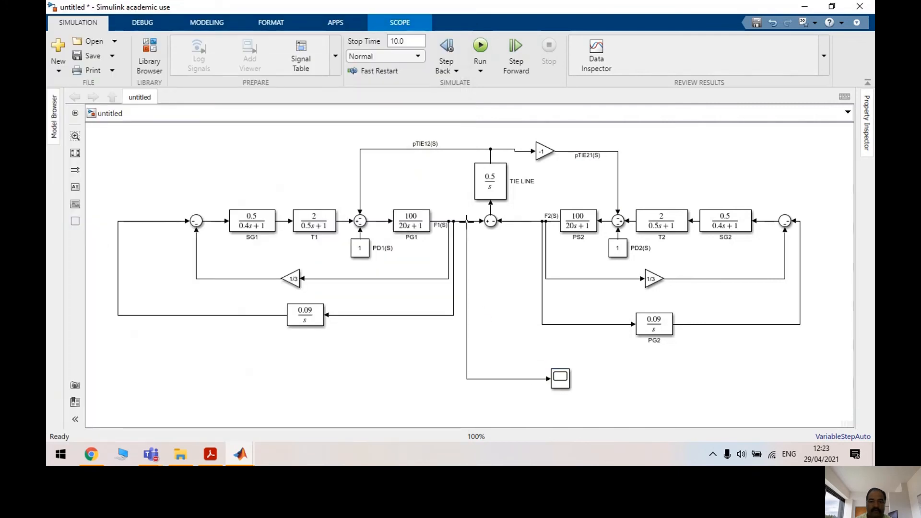
click(560, 377)
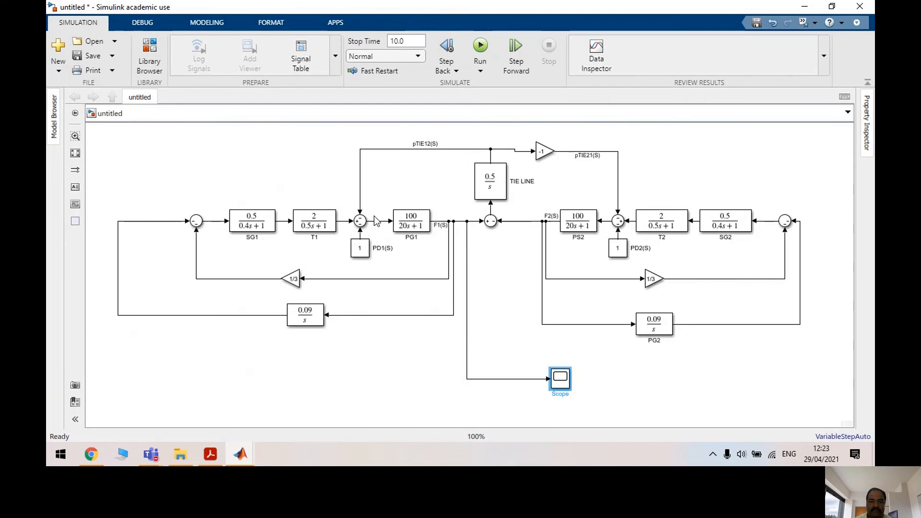
Try two, then three Scope input ports with a stacked single-column plot layout
click(300, 81)
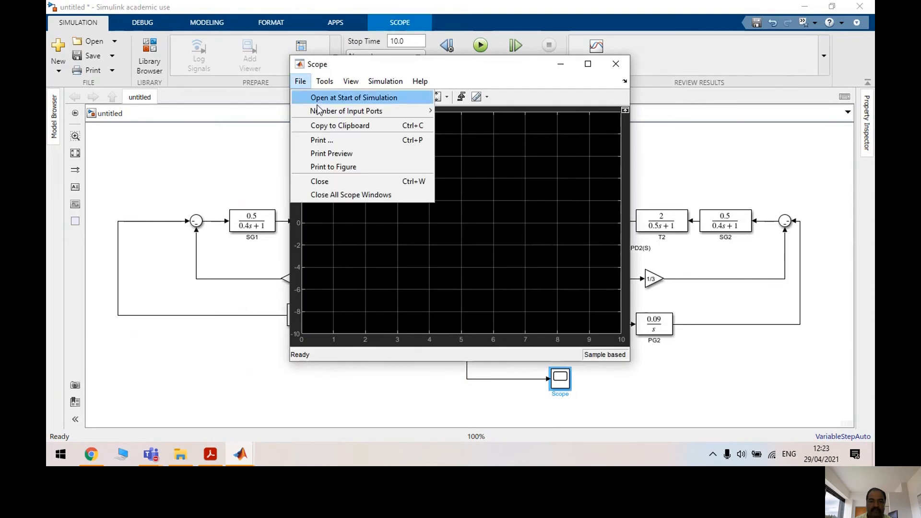
mouse_move(317, 111)
click(467, 126)
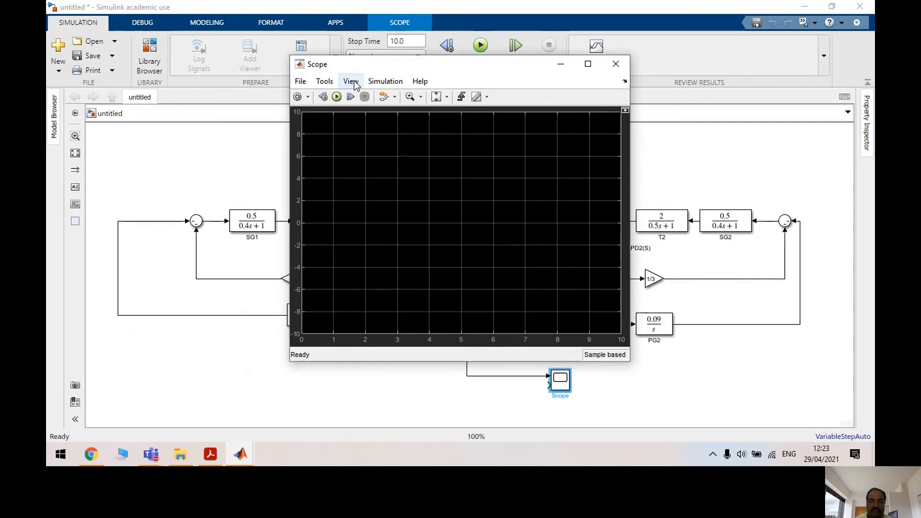
click(354, 81)
click(360, 97)
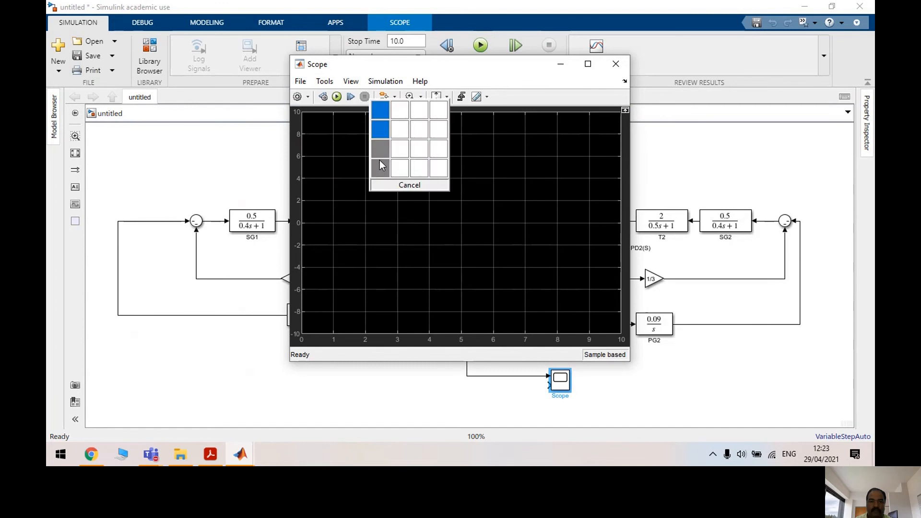
click(380, 166)
click(300, 81)
mouse_move(365, 113)
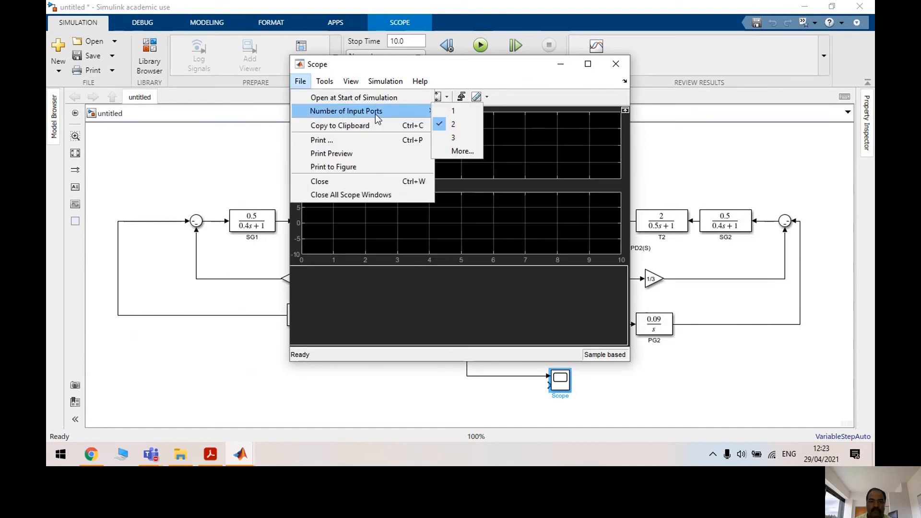
click(464, 137)
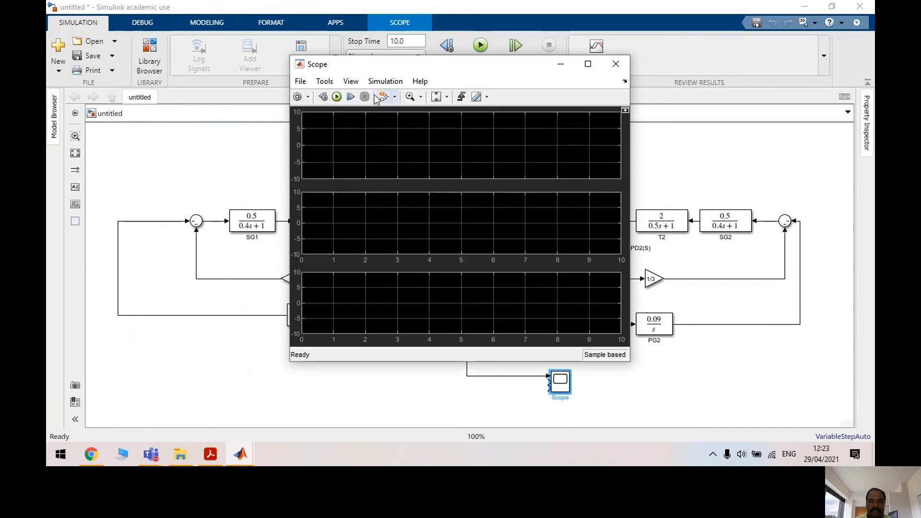
Set the Scope to 4 input ports in its configuration settings
click(300, 82)
mouse_move(370, 113)
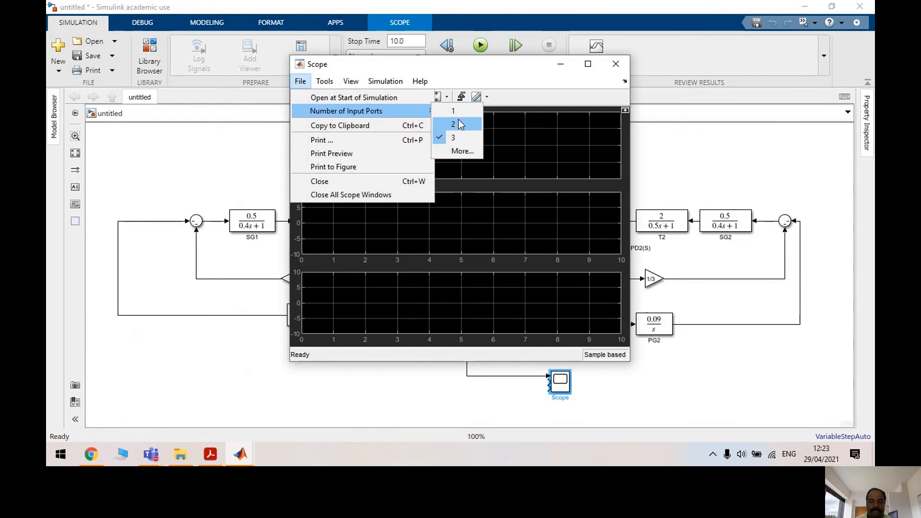
click(461, 151)
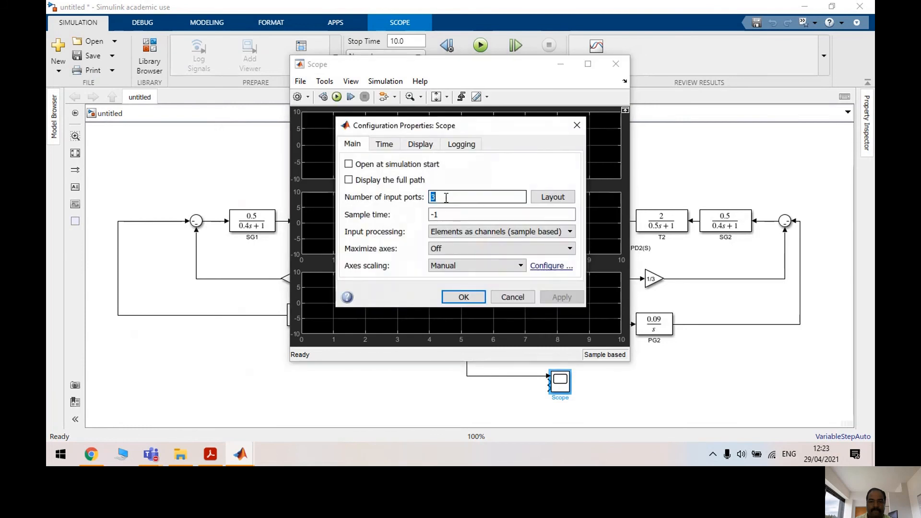
text(4)
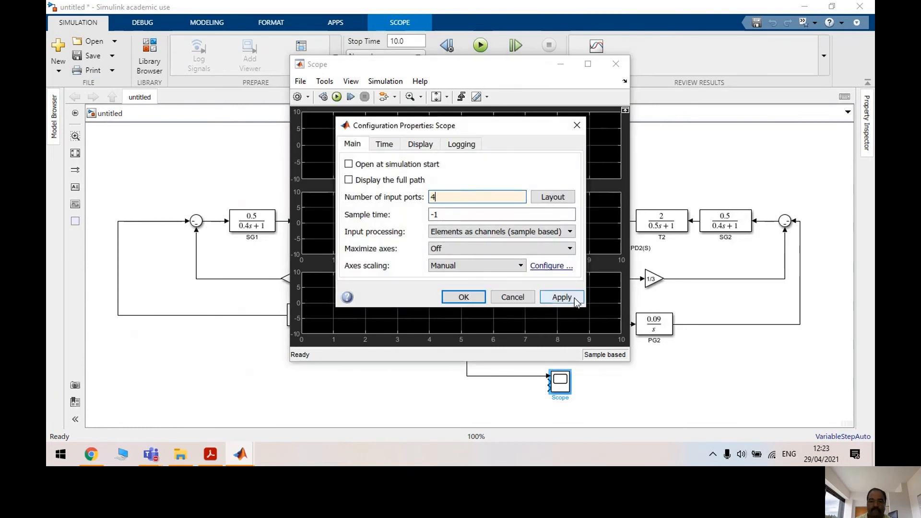
click(459, 298)
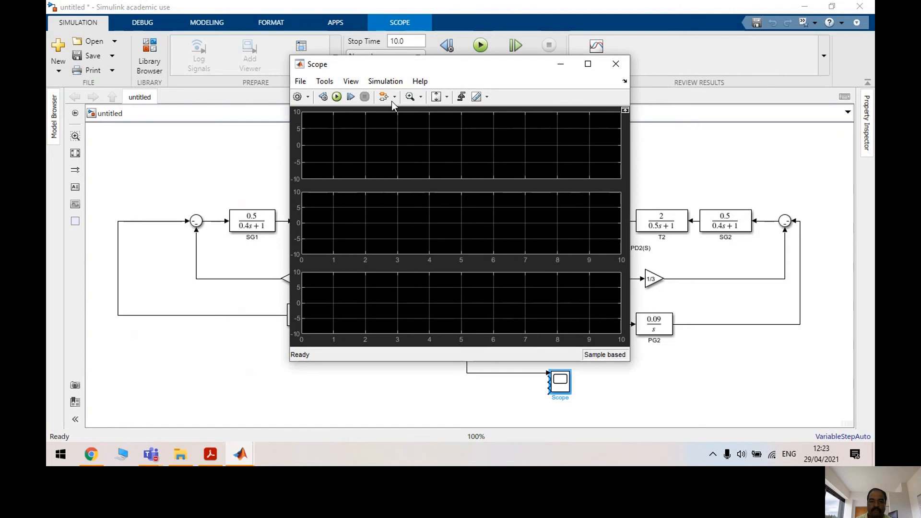
Arrange the four Scope plots in a 2x2 grid, close its window, and reposition the block
click(351, 81)
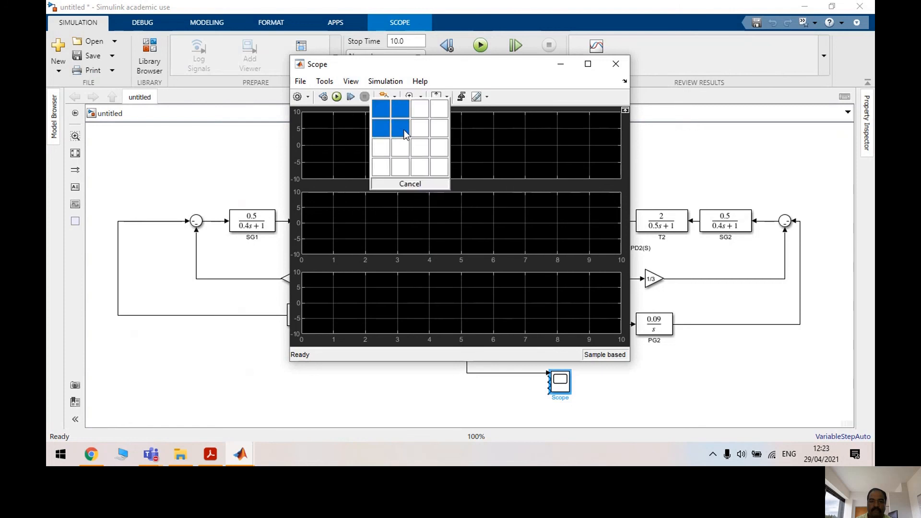
click(401, 128)
click(616, 64)
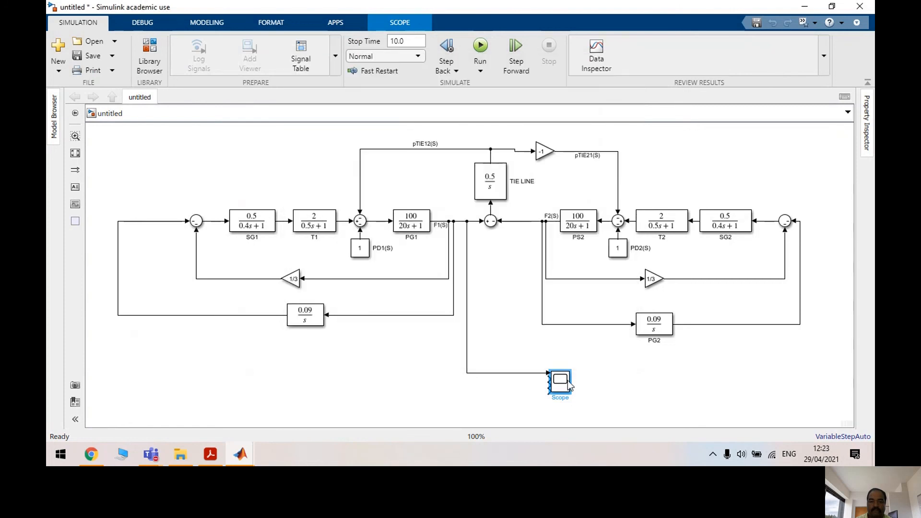
drag(571, 386, 581, 359)
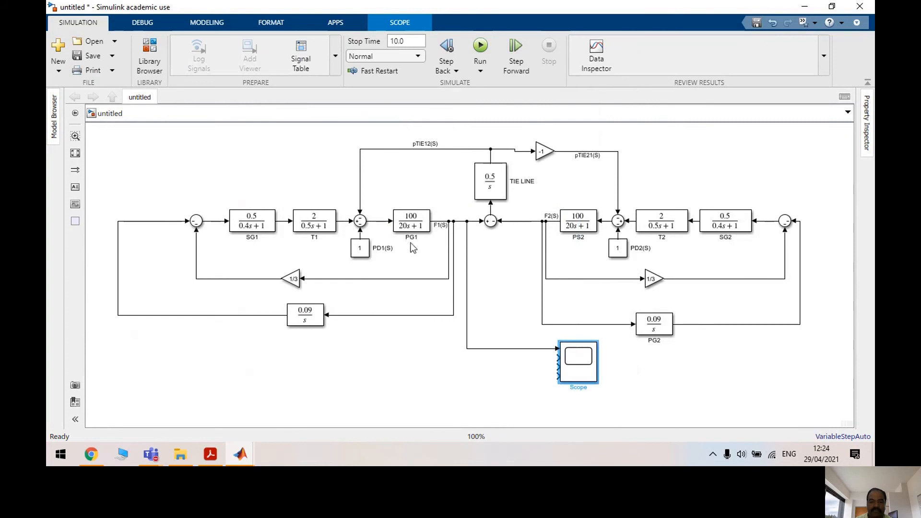
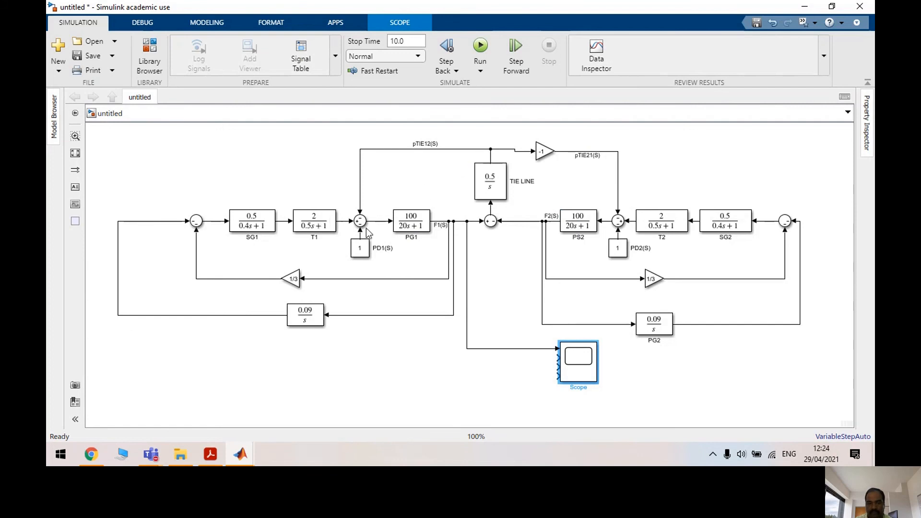
Set the PD1(S) disturbance constant to 0.1
double_click(361, 248)
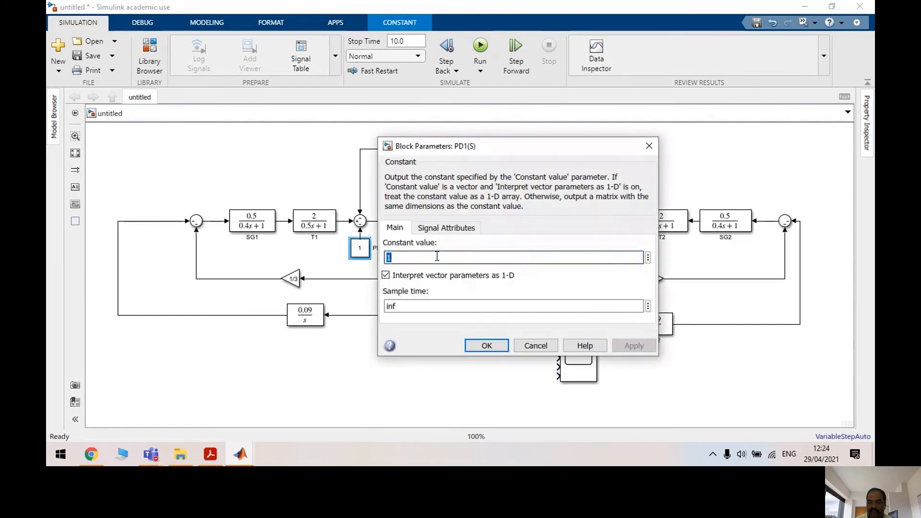
text(0.1)
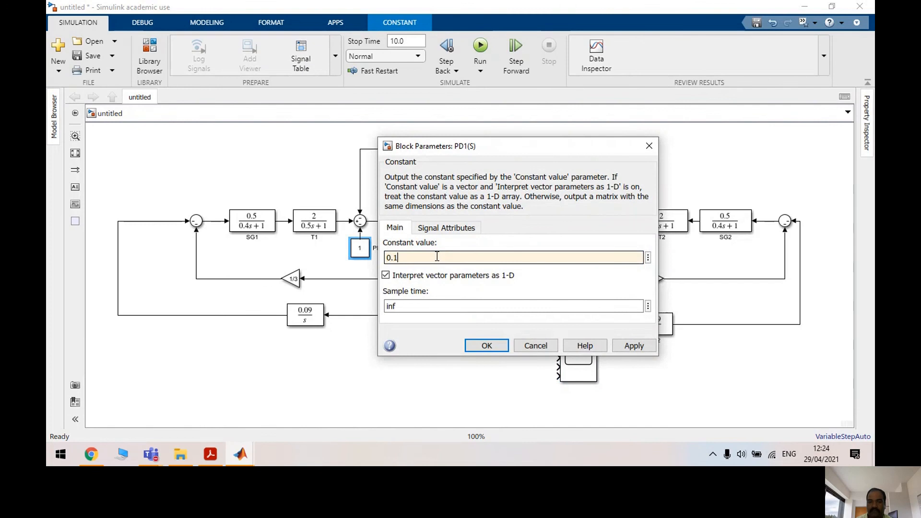
click(639, 347)
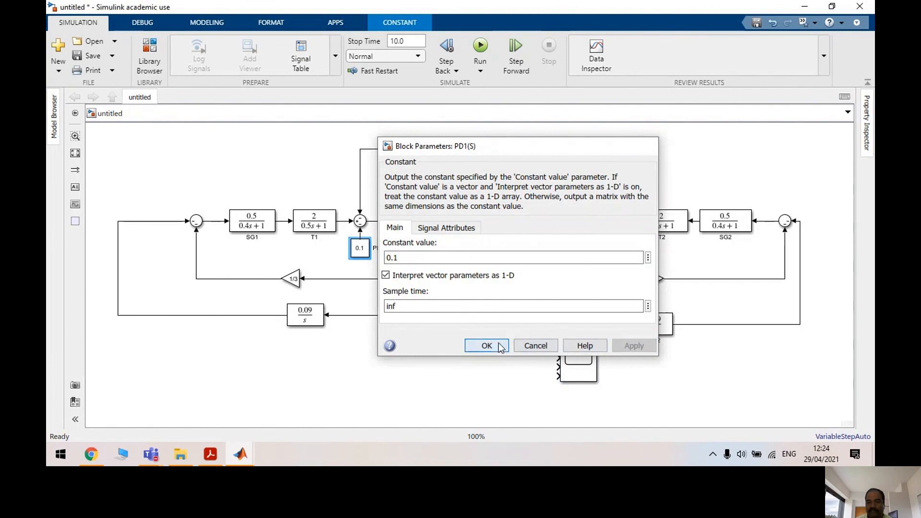
click(488, 346)
Replace the old scope wire with lines from the Scope's first two inputs to PD1(S) and F1(S)
click(542, 349)
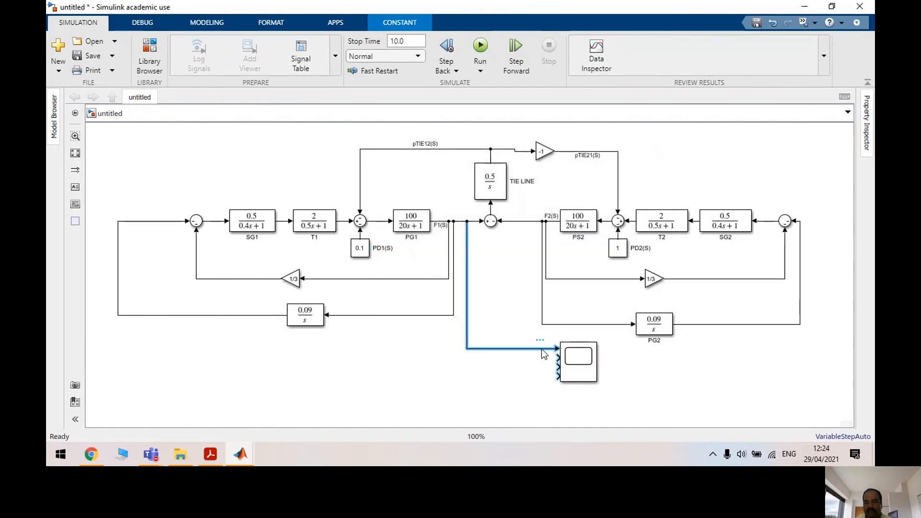
key(Delete)
mouse_move(558, 349)
mouse_down()
mouse_move(530, 345)
mouse_move(361, 235)
mouse_up()
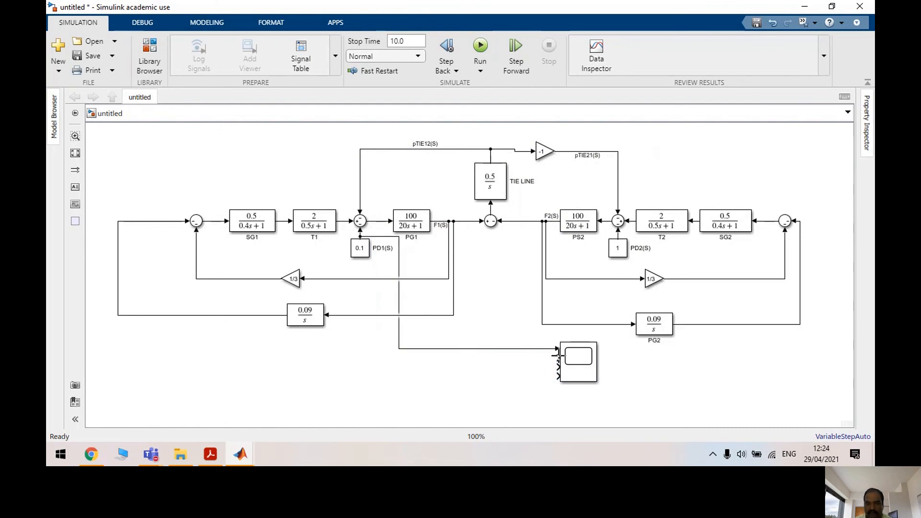
drag(557, 358, 439, 221)
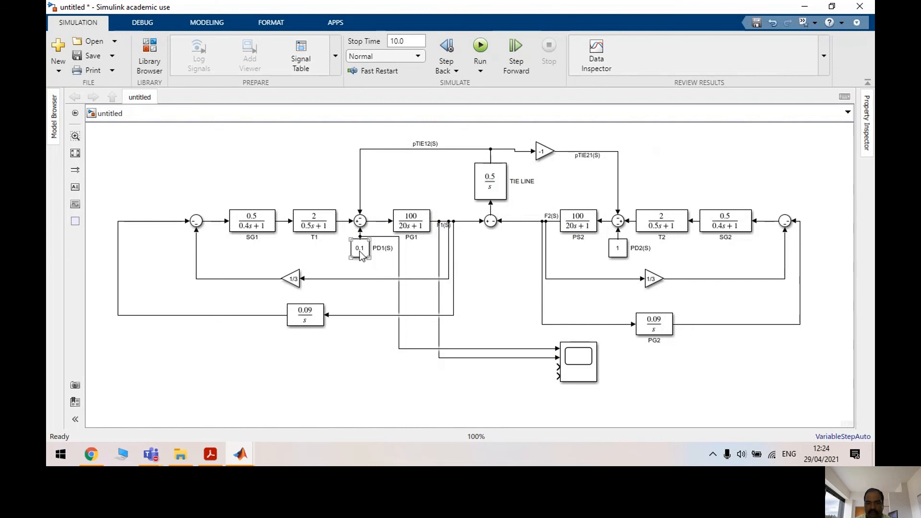
Lower the PD1 constant, label its signal PD1(S), and lower the PD2 constant
drag(361, 243, 362, 255)
double_click(360, 243)
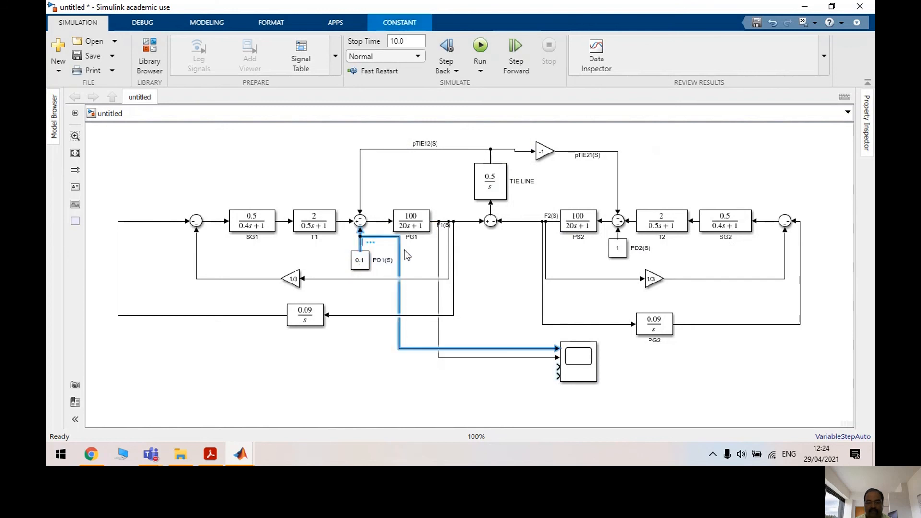
text(PD)
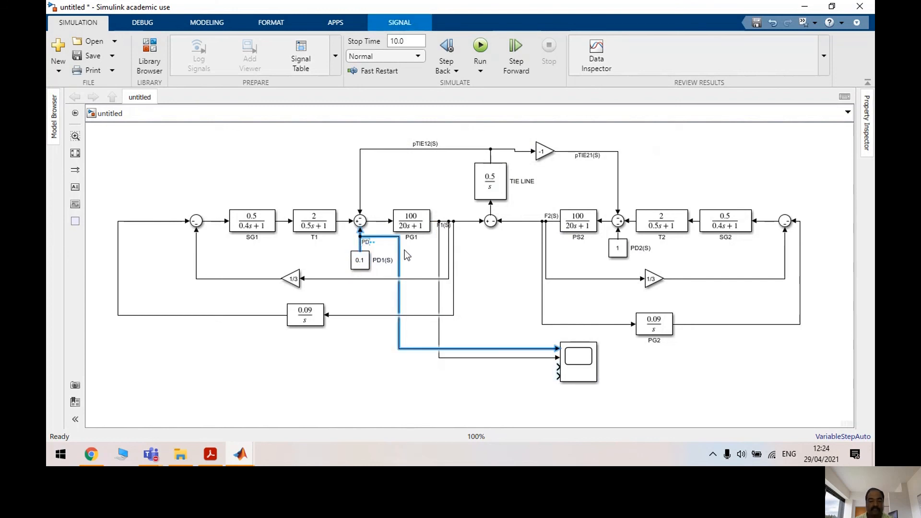
text(1())
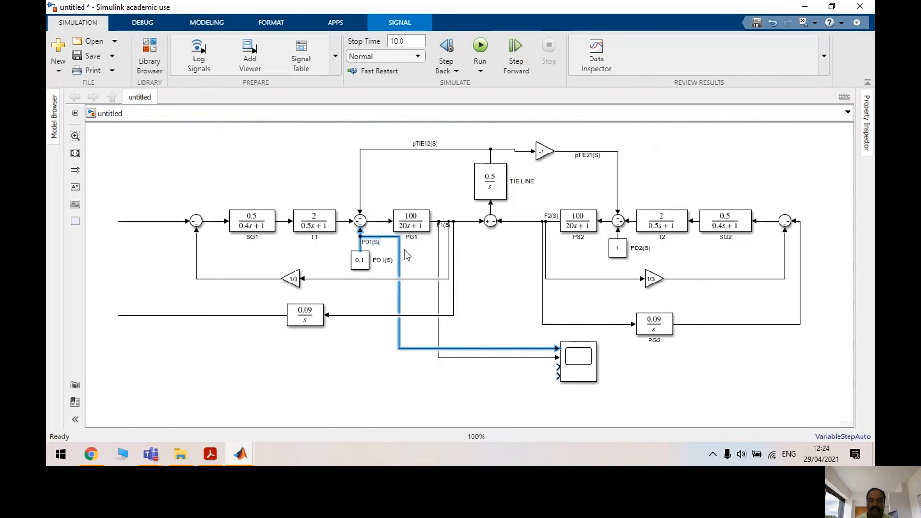
text(S)
click(604, 267)
drag(620, 255, 620, 266)
Label the PD2 signal PD2(S) and wire PD2(S) and the area-2 frequency into Scope inputs 3 and 4
mouse_move(622, 247)
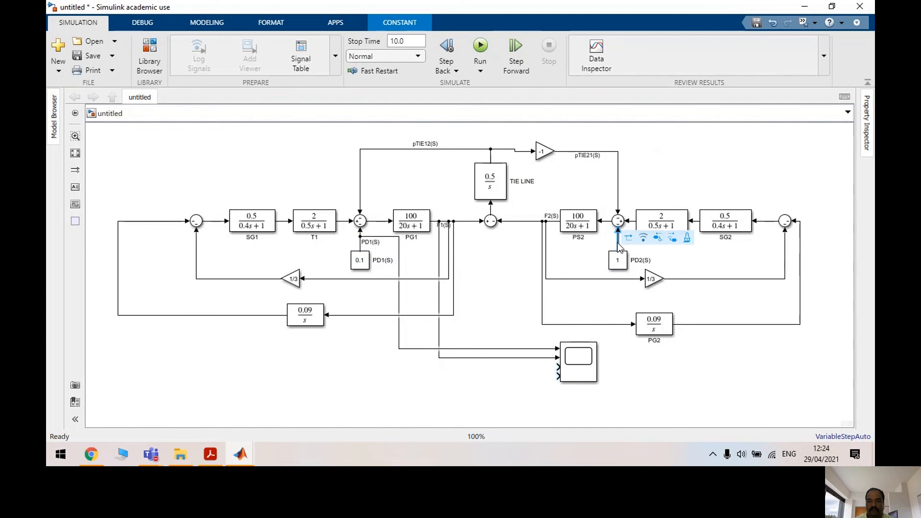
double_click(618, 242)
text(PD2(S)
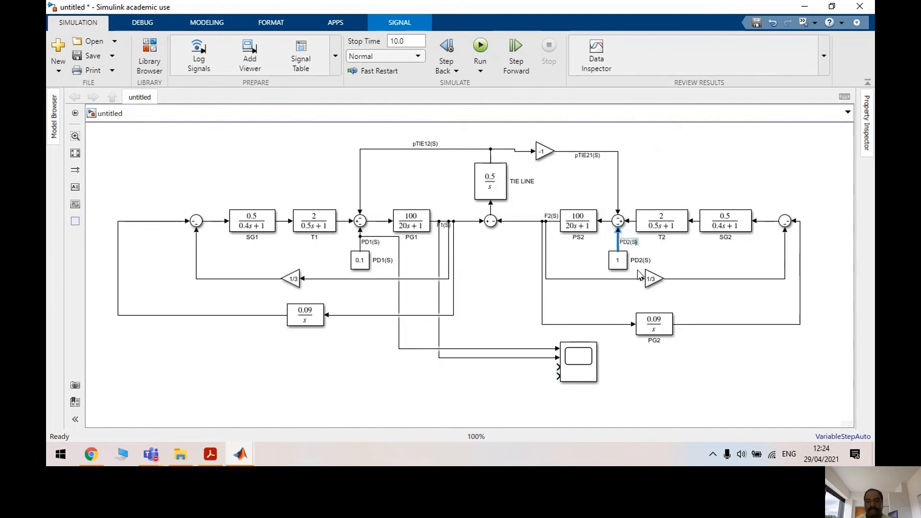
click(600, 300)
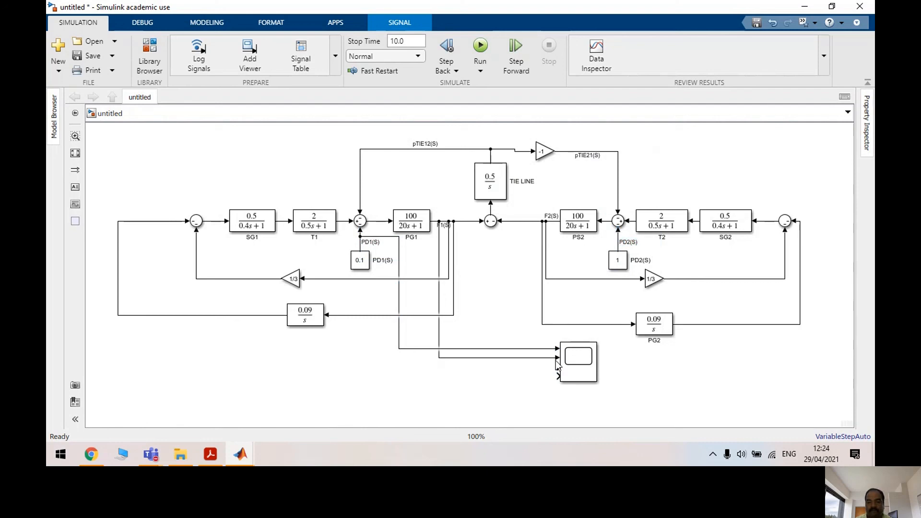
drag(539, 367, 618, 246)
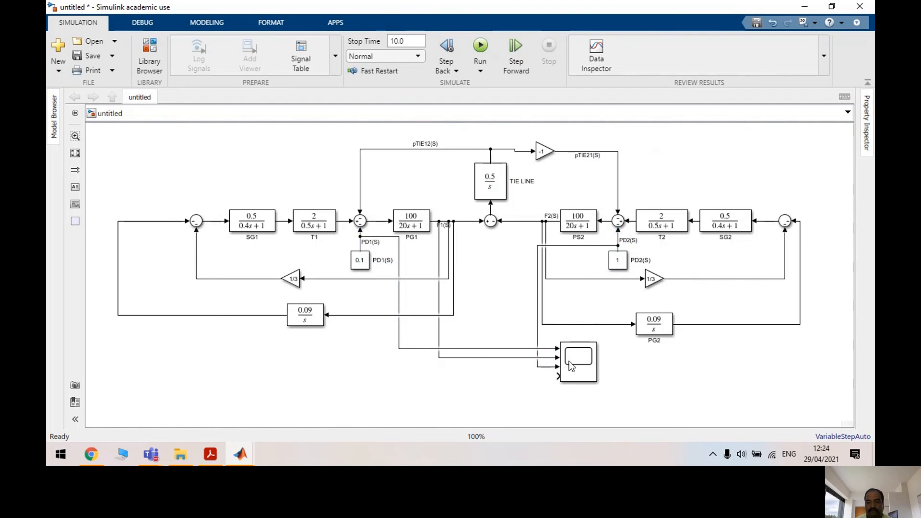
drag(555, 374, 517, 221)
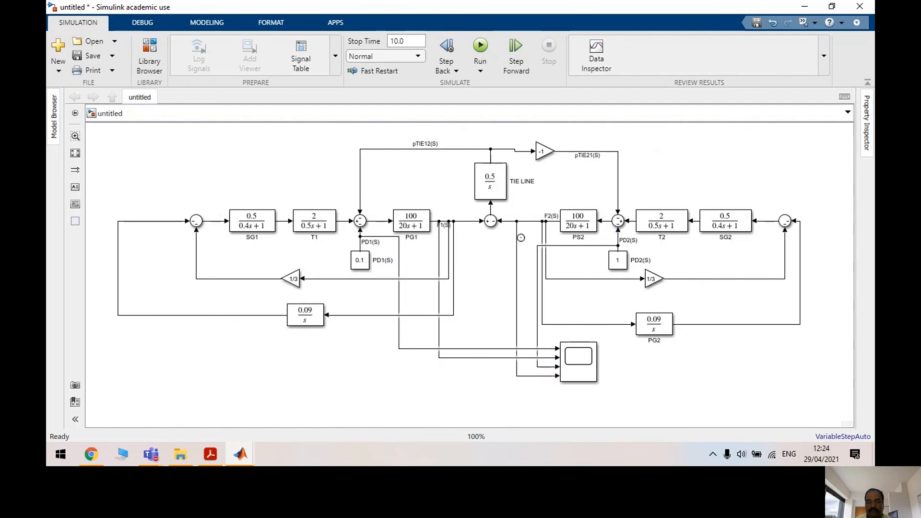
Set the PD2(S) disturbance constant to 0
double_click(621, 262)
text(0)
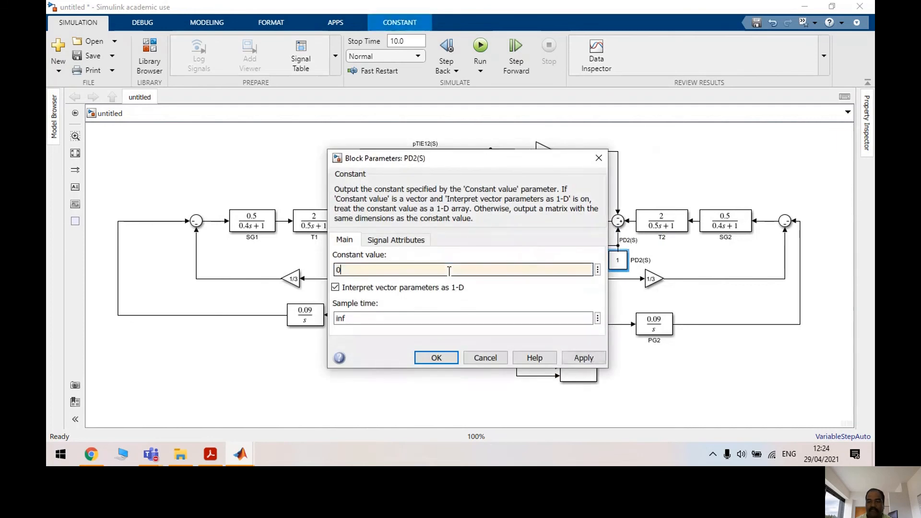
click(577, 357)
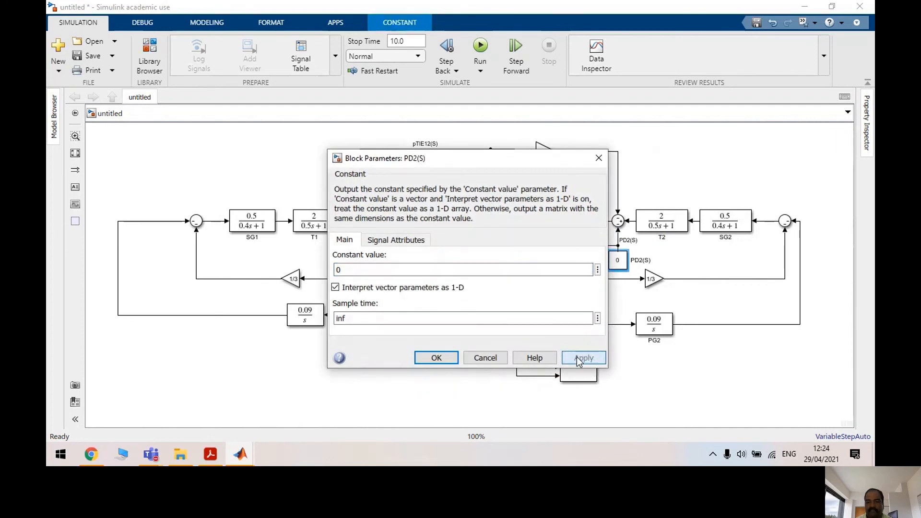
click(437, 357)
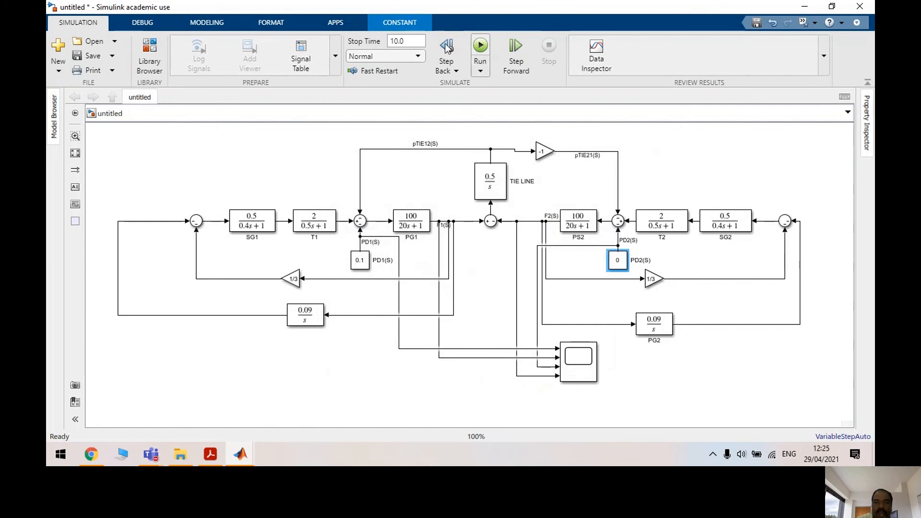
Set the simulation stop time to 100 and run the model
double_click(407, 41)
text(1)
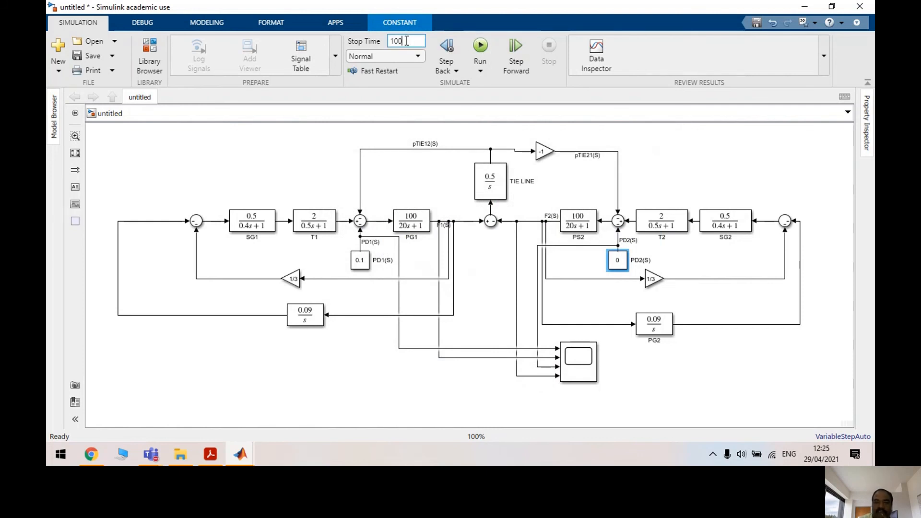
text(00)
click(480, 47)
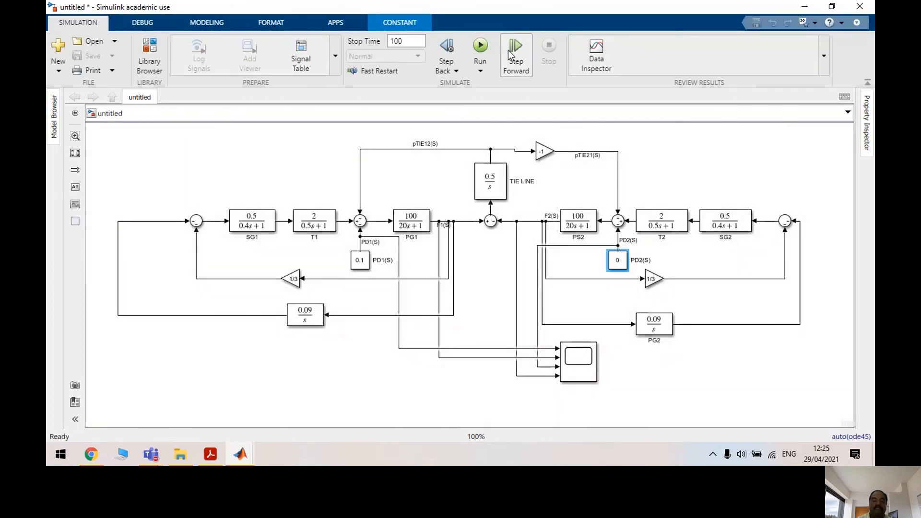
Review the growing frequency oscillations in the maximized Scope, then close it
double_click(586, 366)
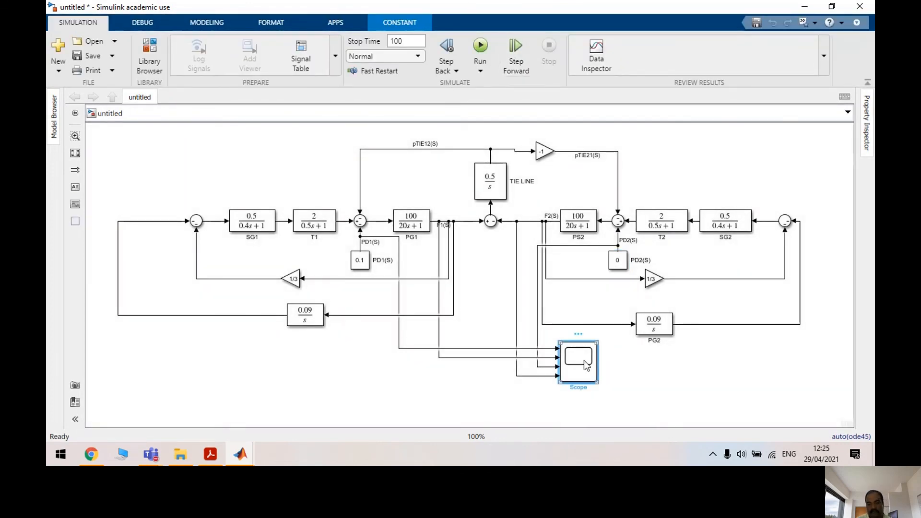
click(588, 65)
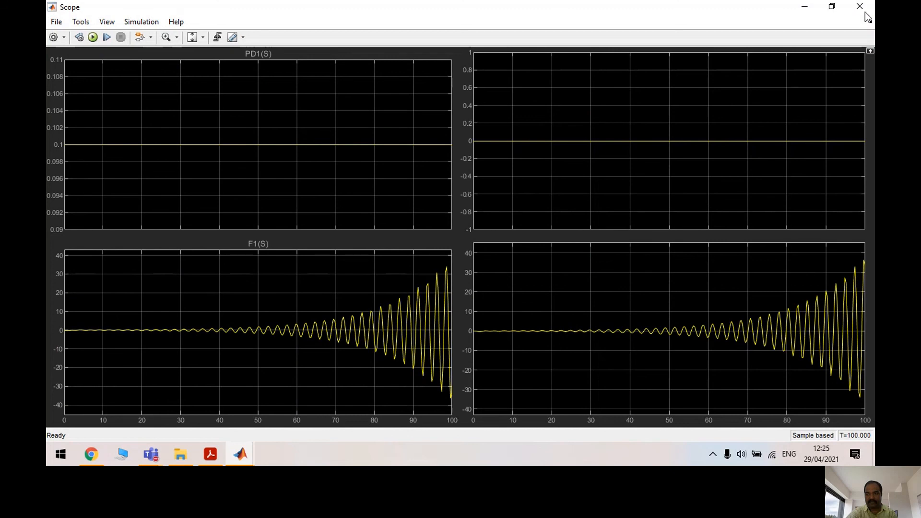
click(864, 9)
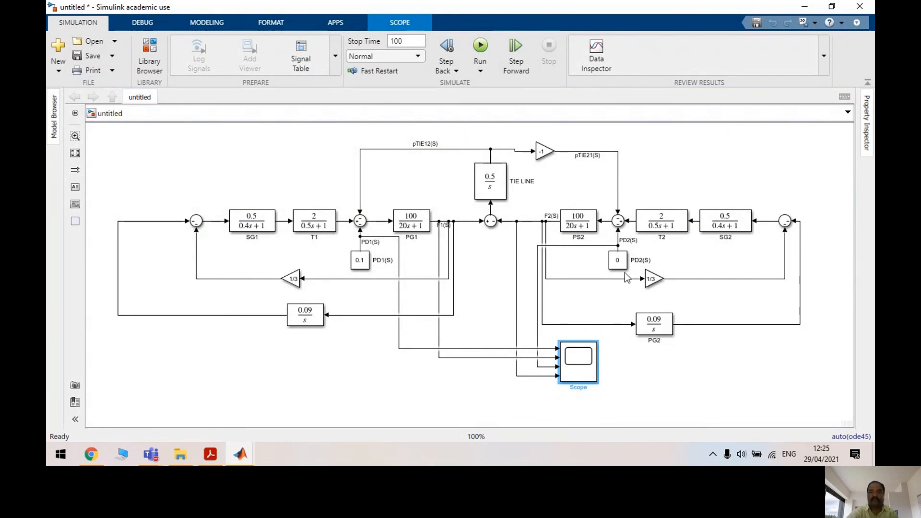
Nudge the -1 tie-line gain into alignment and open the Library Browser
drag(543, 151, 544, 148)
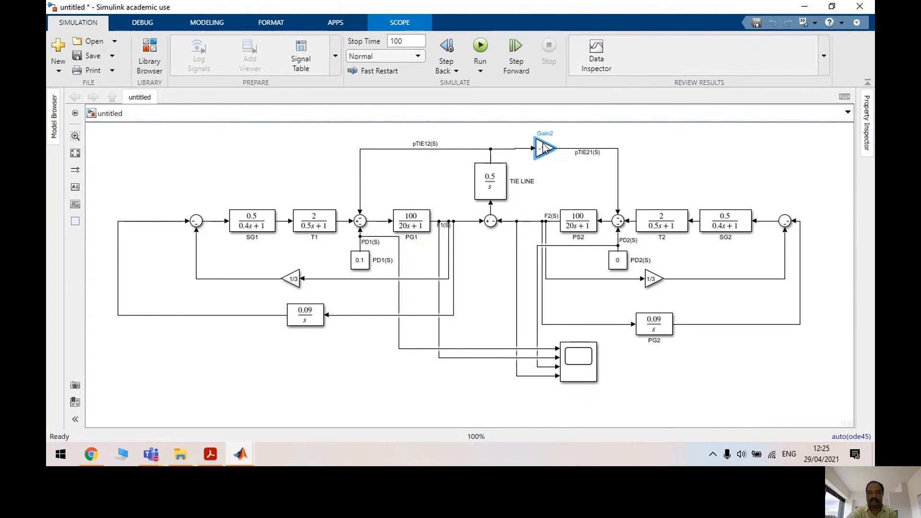
click(576, 165)
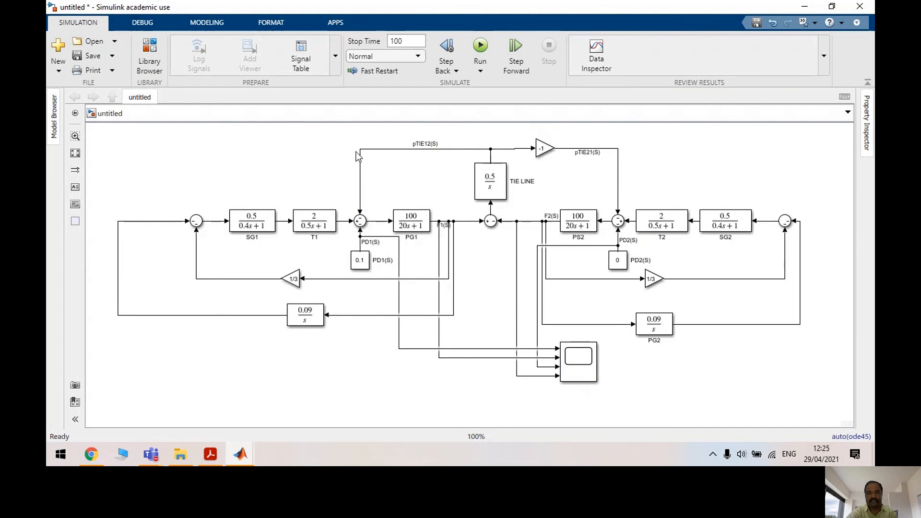
click(382, 149)
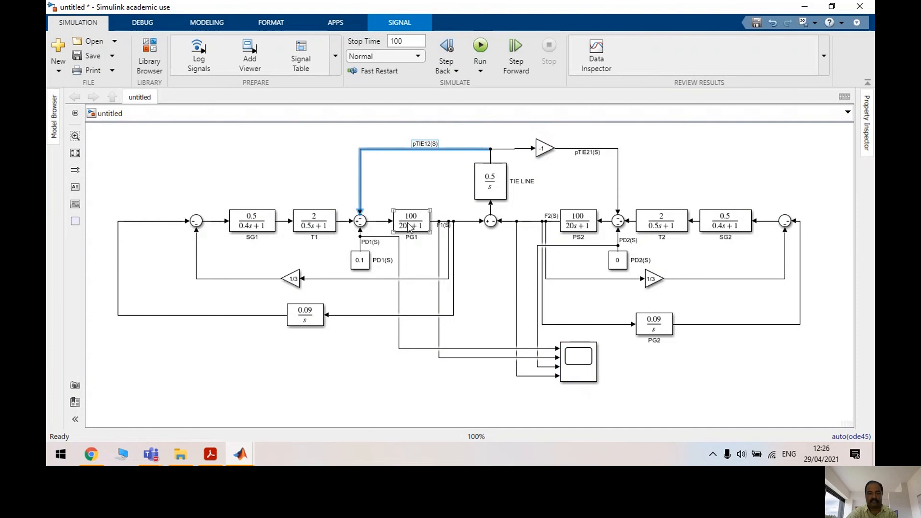
click(353, 158)
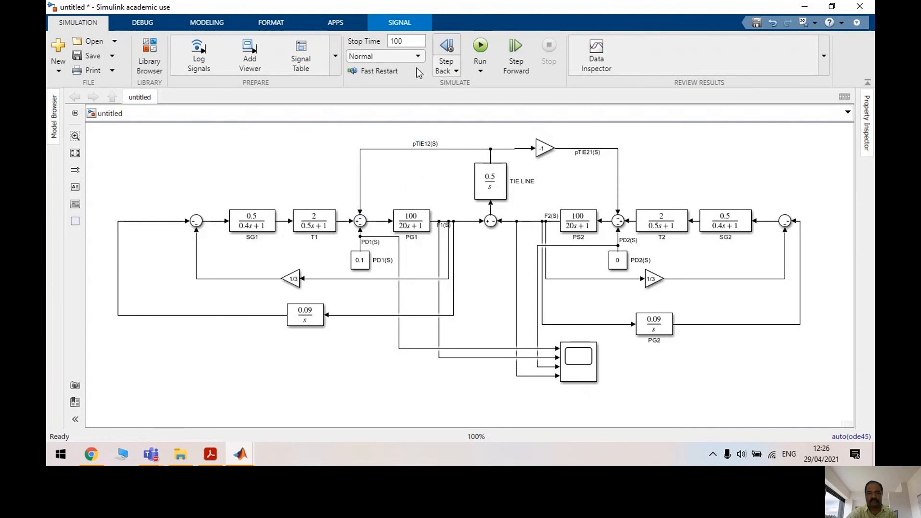
click(150, 58)
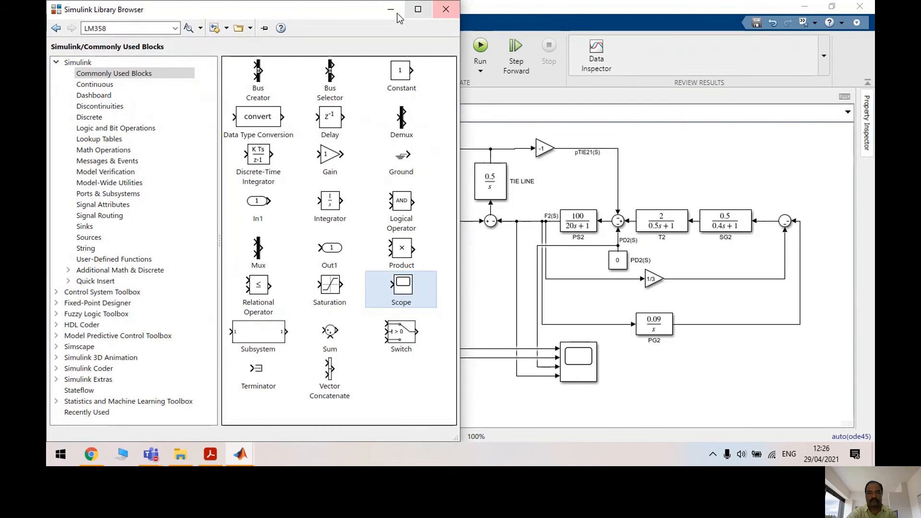
Move area 1's 0.09/s block to the far left, facing right, aligned with the first summing junction
click(382, 13)
click(355, 317)
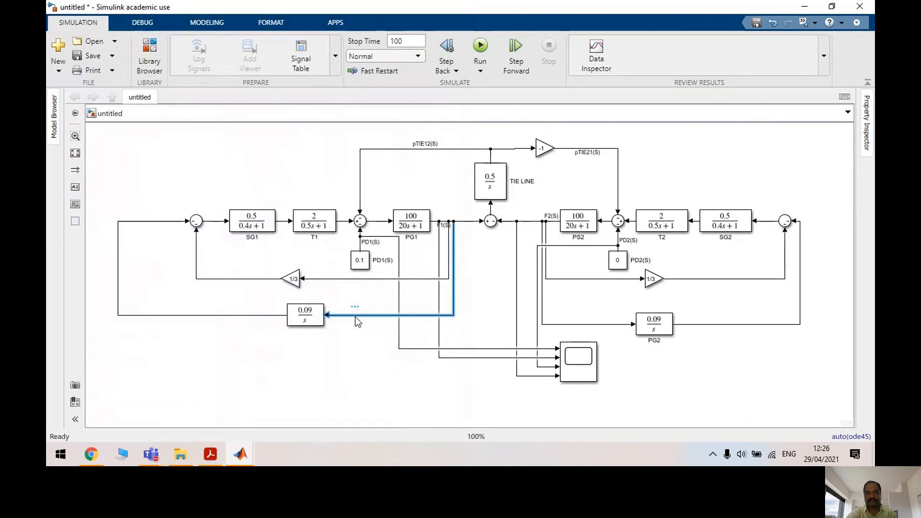
key(Delete)
drag(313, 314, 136, 247)
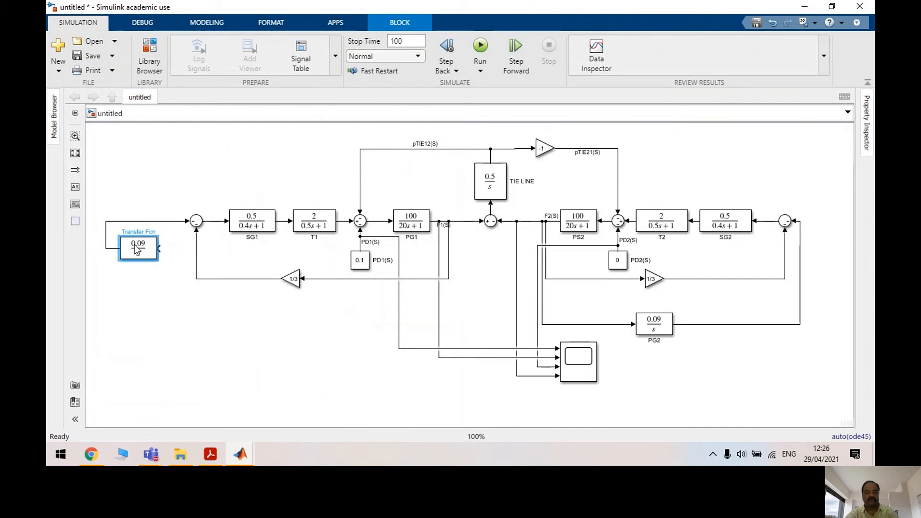
key(ctrl+r)
key(ctrl+r)
drag(139, 253, 162, 228)
Paste a copy of the summing junction just before the 0.09/s block's input
click(360, 223)
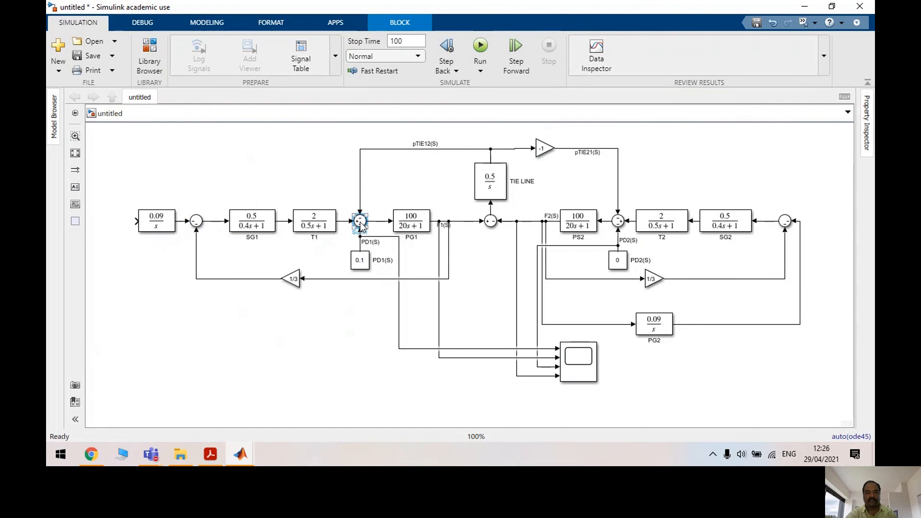
click(120, 227)
key(ctrl+v)
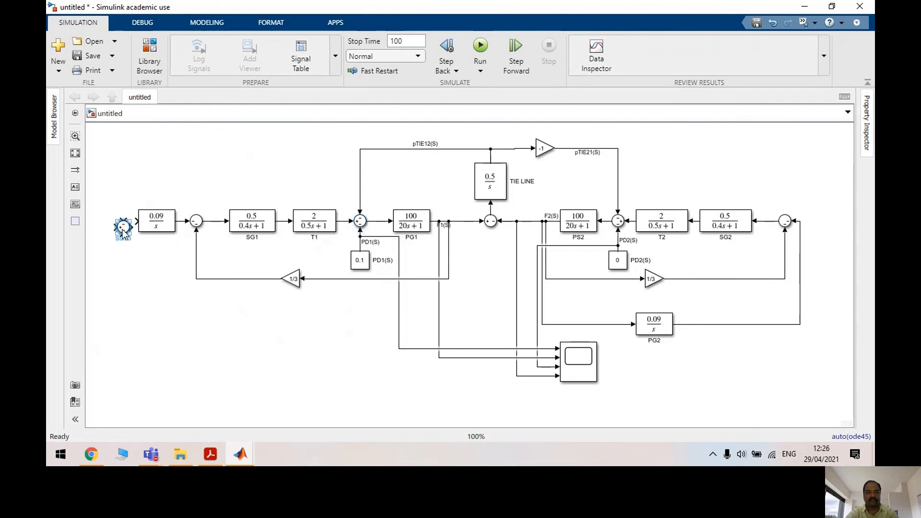
drag(123, 230, 117, 221)
Change the Sum5 block's list of signs from -- to ++
double_click(117, 222)
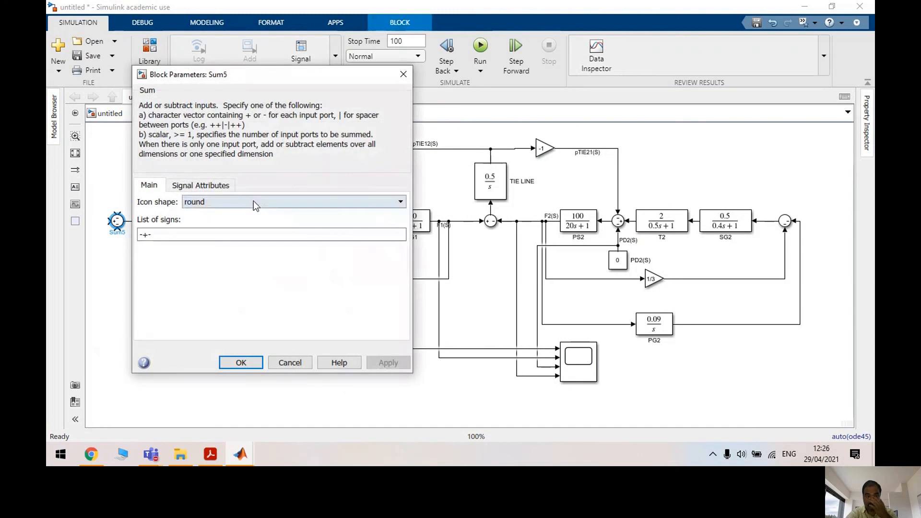
double_click(177, 235)
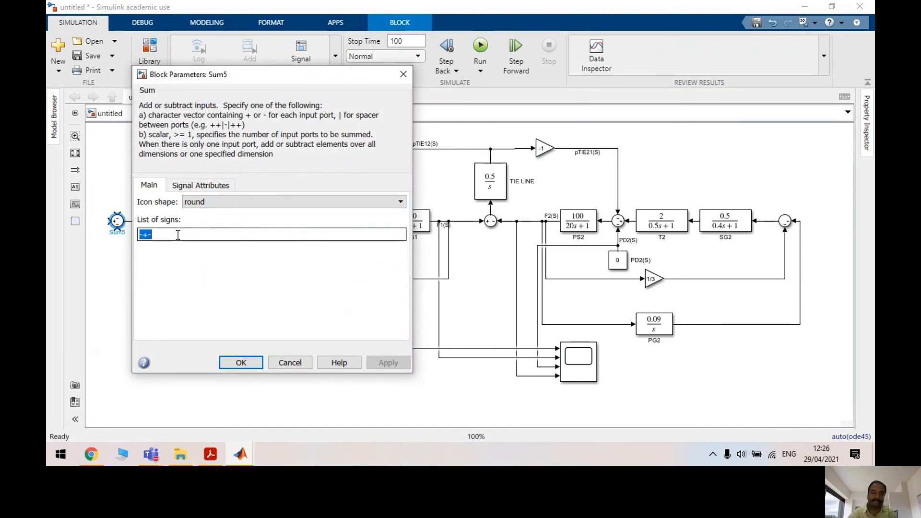
text(-)
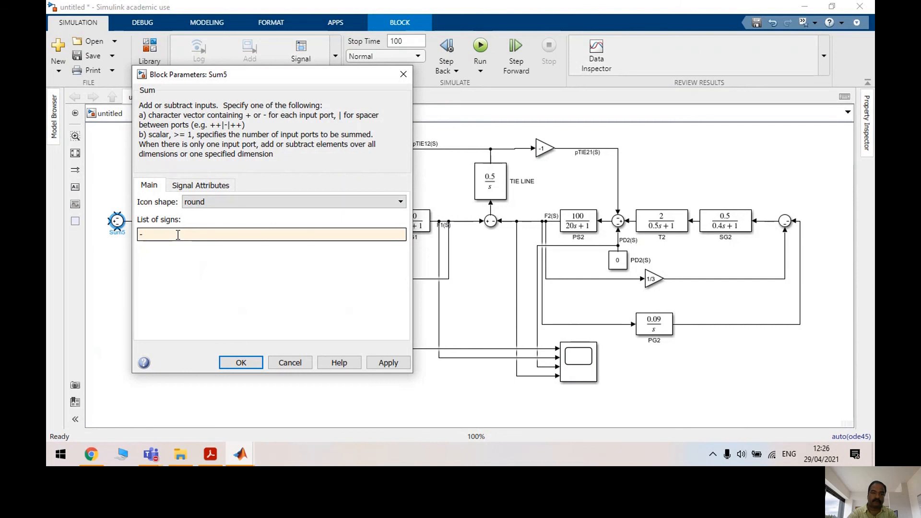
text(-)
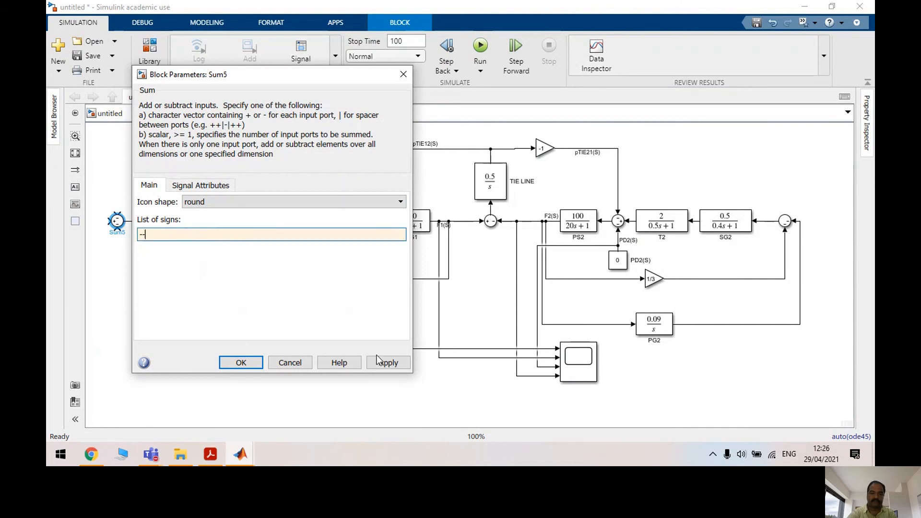
click(387, 366)
double_click(175, 237)
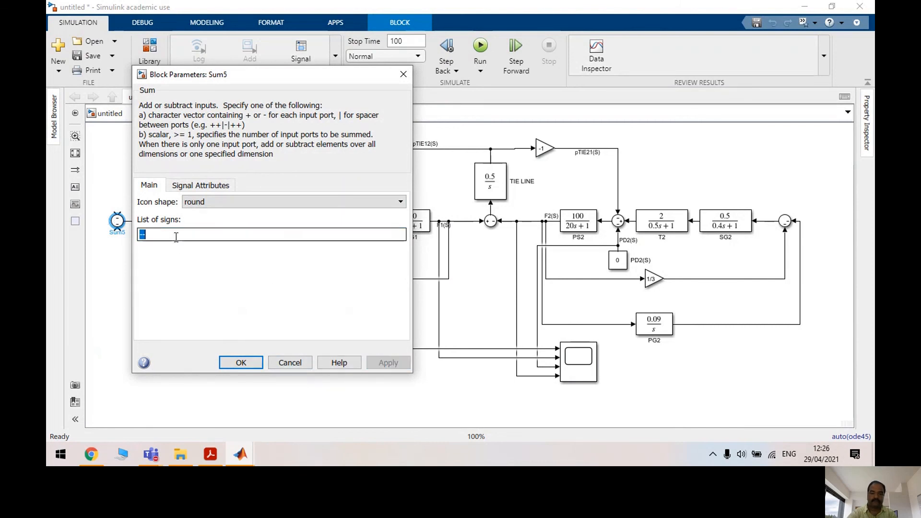
text(++)
click(386, 363)
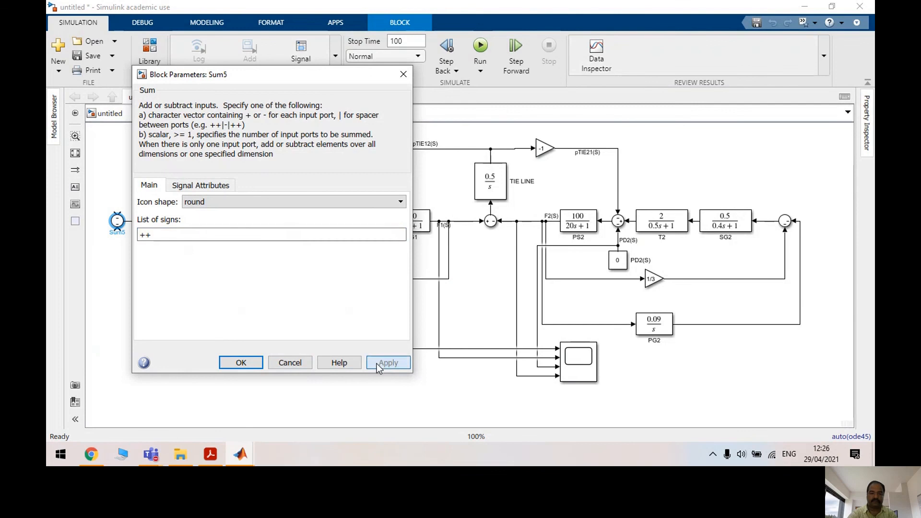
click(241, 363)
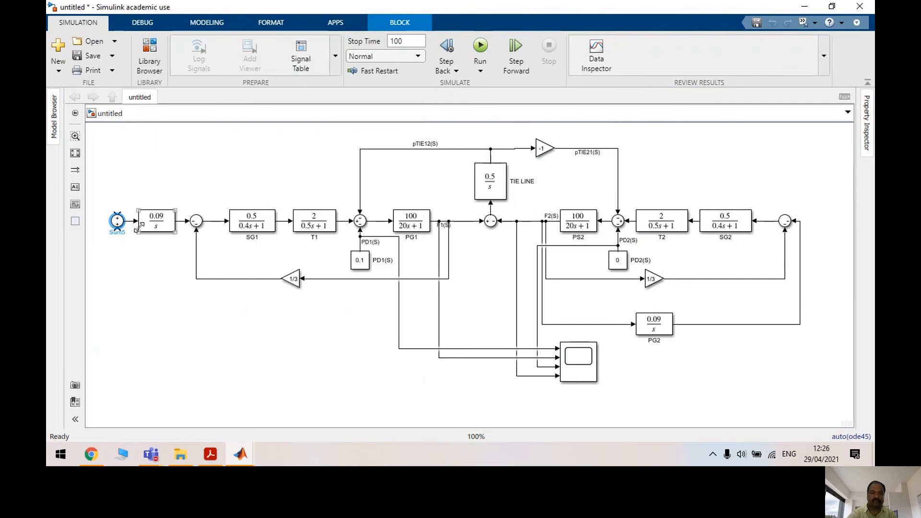
Wire Sum5's top input from pTIE12(S), and its bottom input through a copied gain from area 1's frequency
mouse_move(117, 213)
mouse_down()
mouse_move(131, 168)
mouse_move(359, 155)
mouse_up()
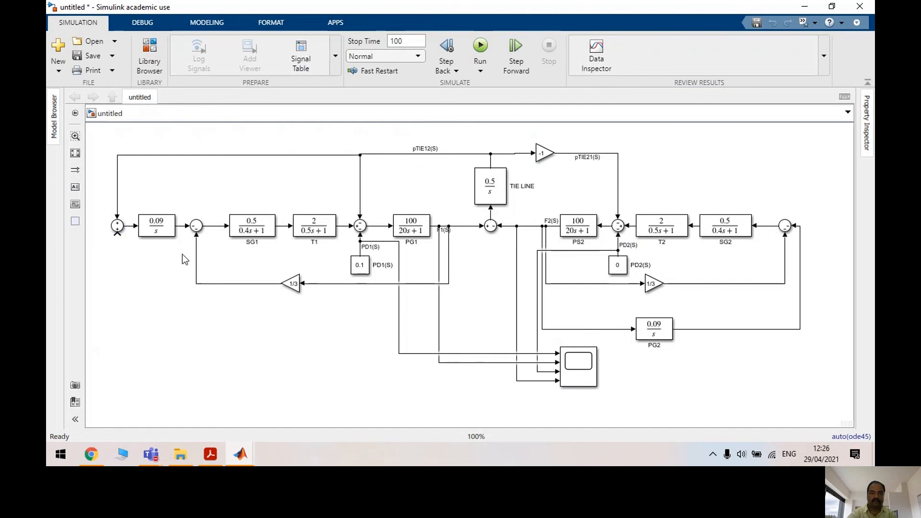
click(290, 283)
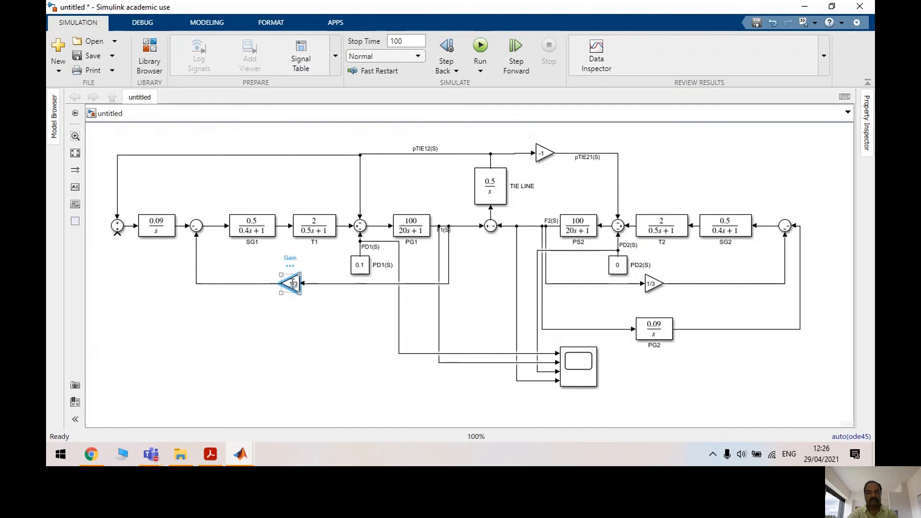
click(220, 330)
key(ctrl+v)
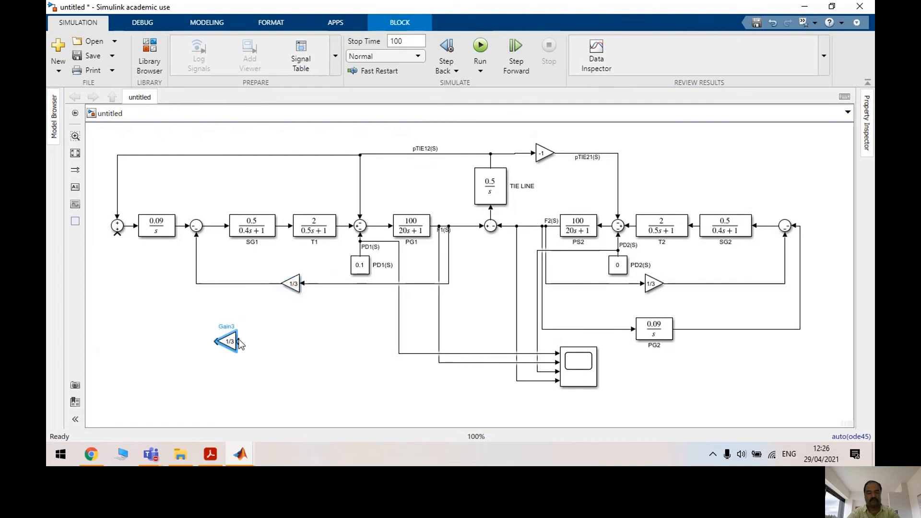
drag(241, 342, 448, 284)
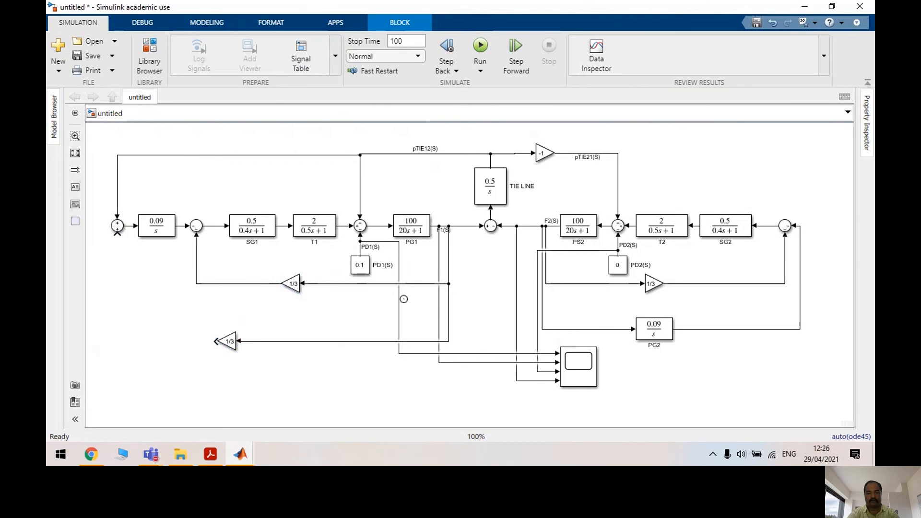
drag(214, 342, 117, 234)
Set the new feedback gain, Gain3, to 0.5
double_click(228, 342)
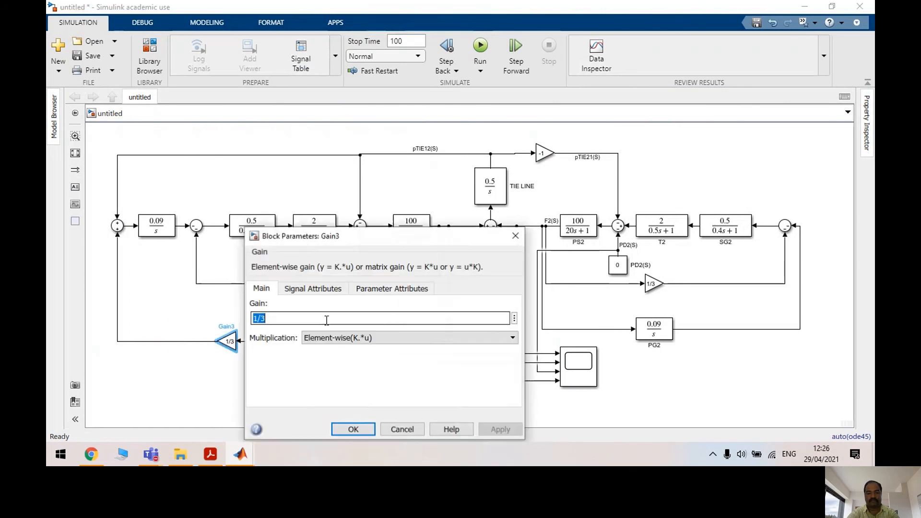
text(0.5)
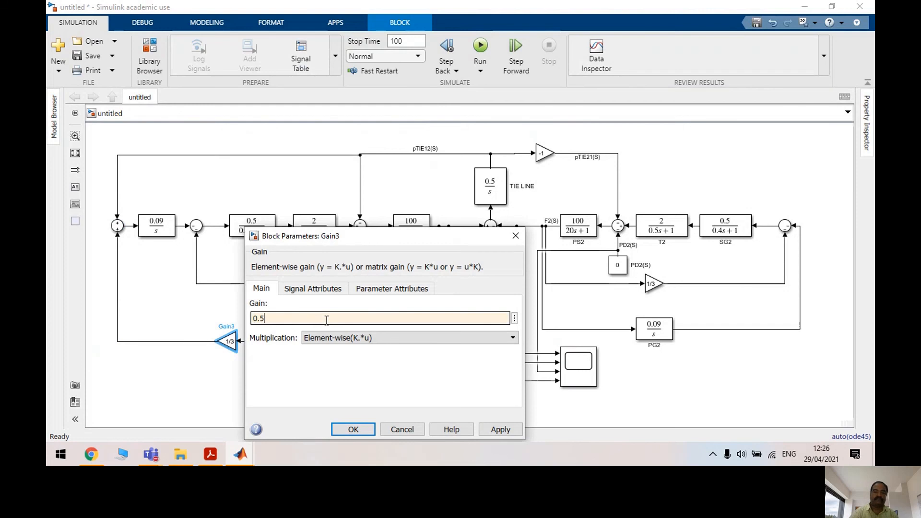
click(494, 431)
click(346, 430)
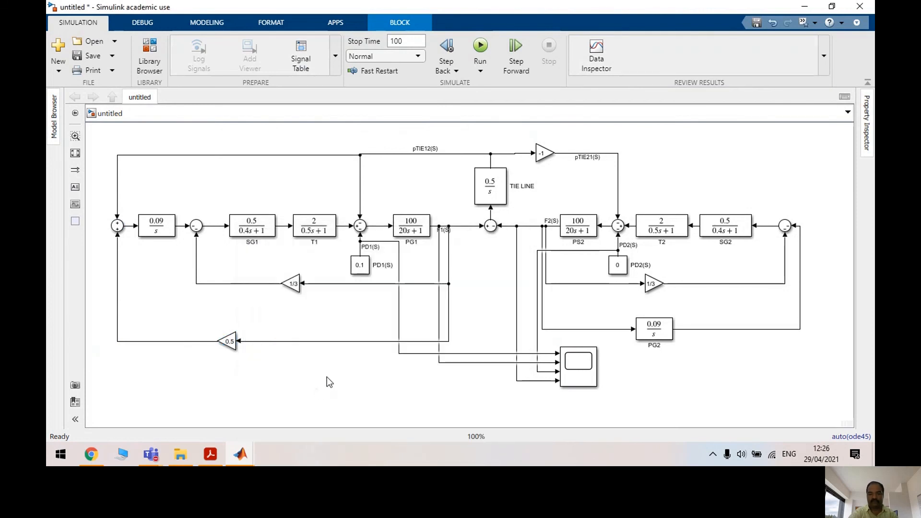
click(376, 191)
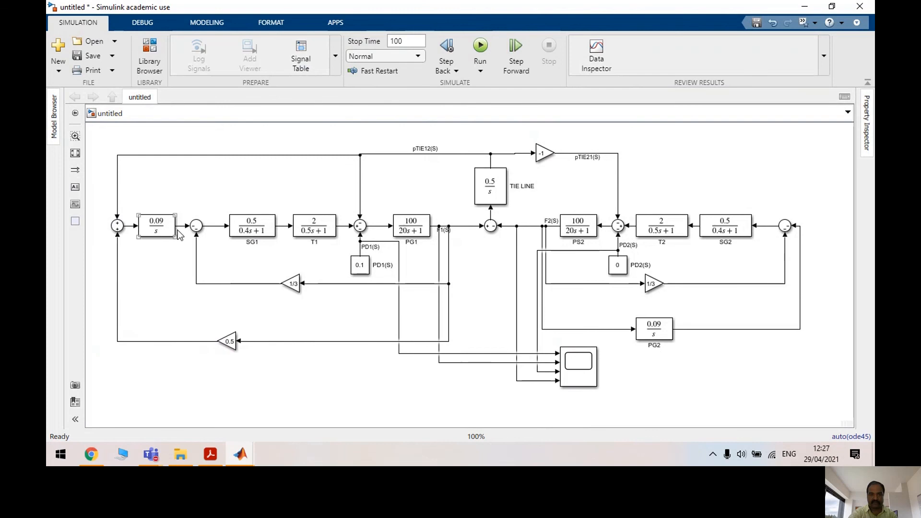
Disconnect PG2, move it up beside SG2's summing junction, and rotate it into the main row
click(194, 229)
click(725, 226)
click(602, 330)
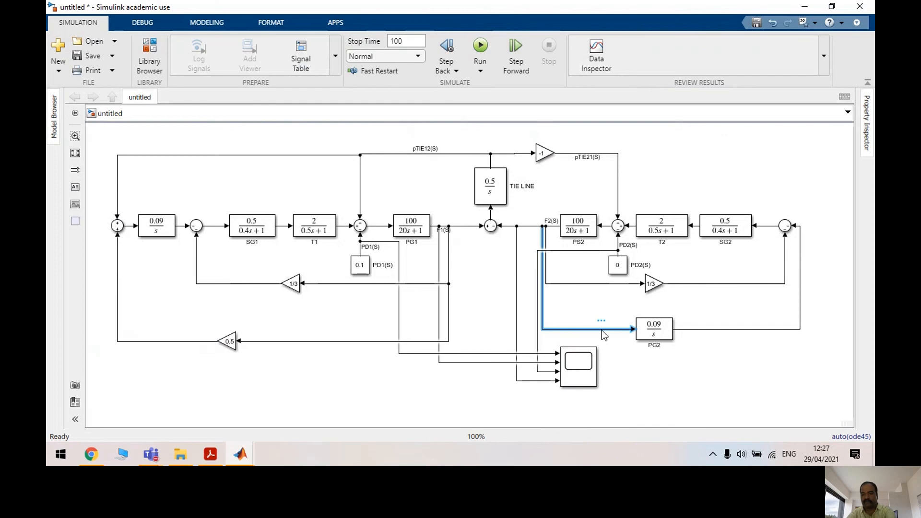
key(Delete)
drag(654, 327, 821, 251)
key(ctrl+r)
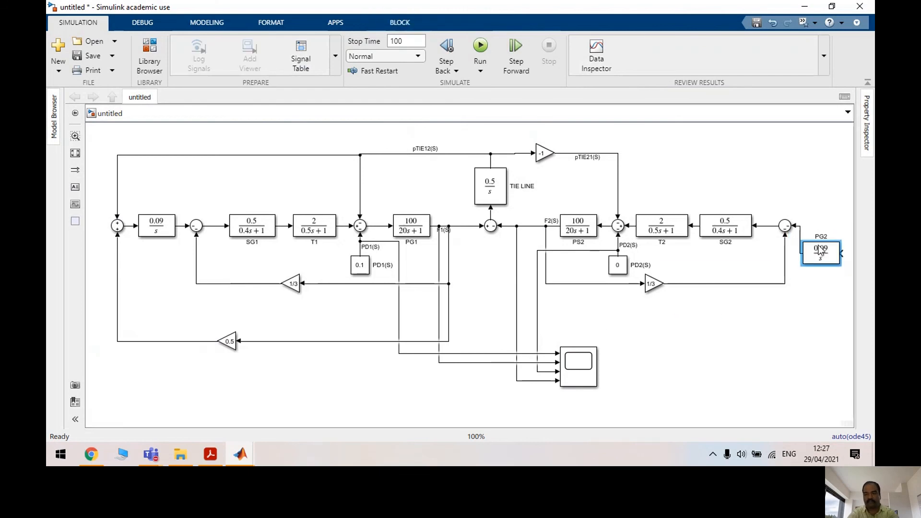
drag(819, 253, 820, 226)
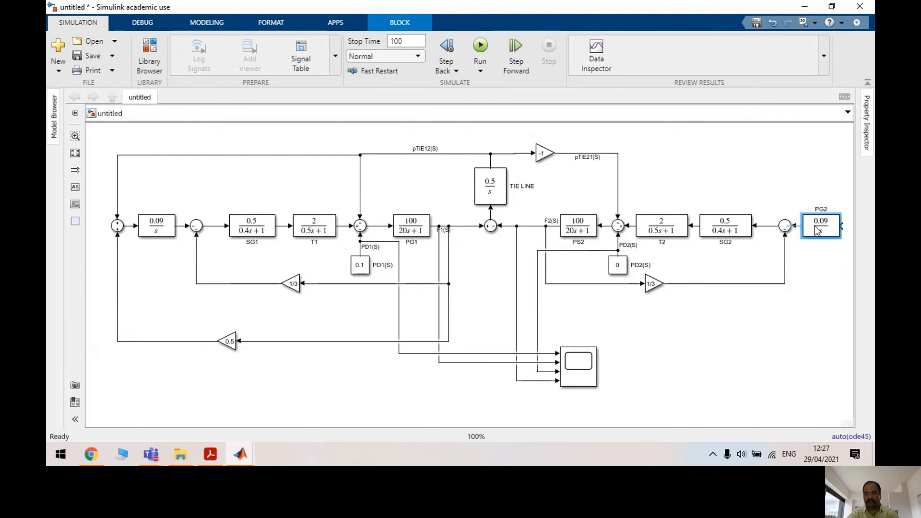
Add a flipped summing junction at PG2's input, its top input wired from pTIE21(S)
click(118, 231)
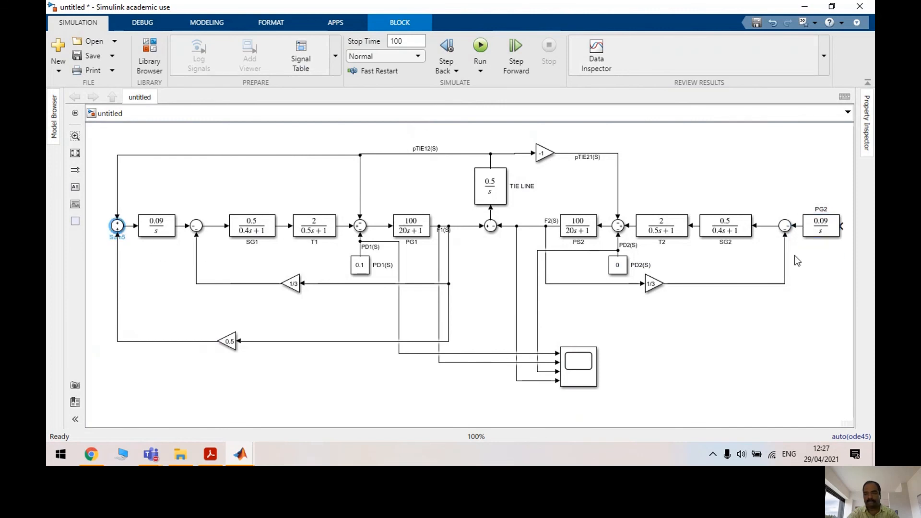
click(836, 266)
key(ctrl+v)
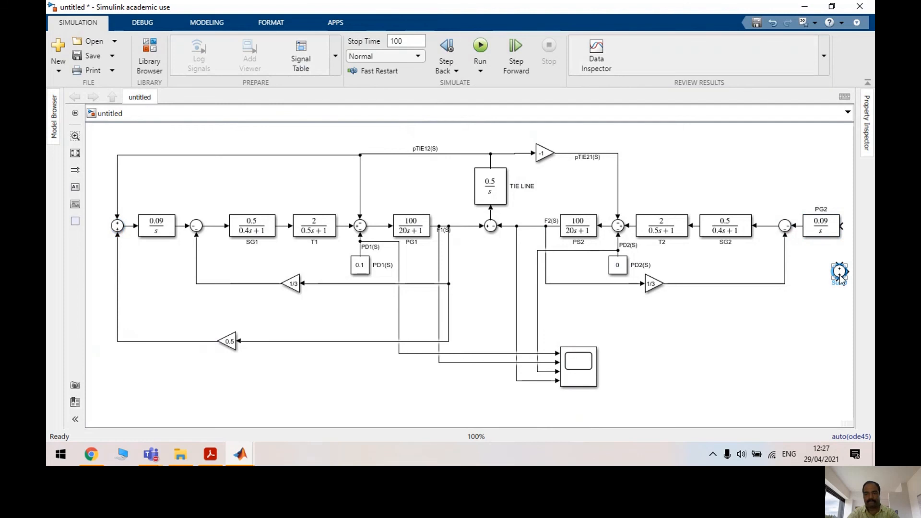
key(ctrl+i)
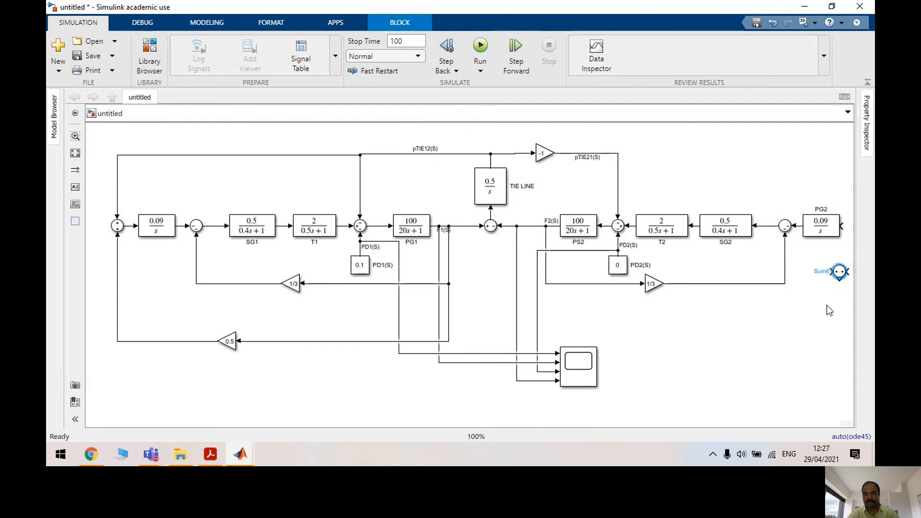
mouse_move(841, 275)
mouse_down()
mouse_move(840, 231)
mouse_move(787, 230)
mouse_move(760, 174)
mouse_move(561, 154)
mouse_up()
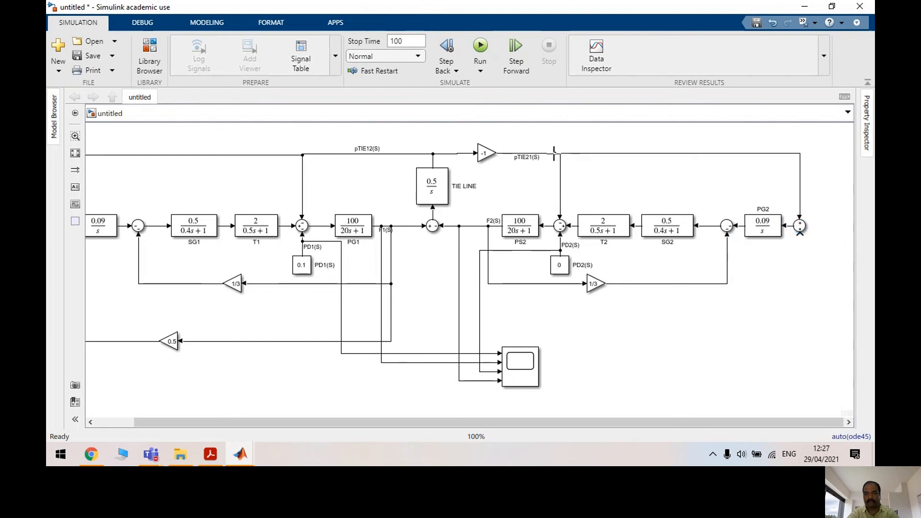
Duplicate area 2's 1/3 gain and set the copy to 0.5
click(596, 287)
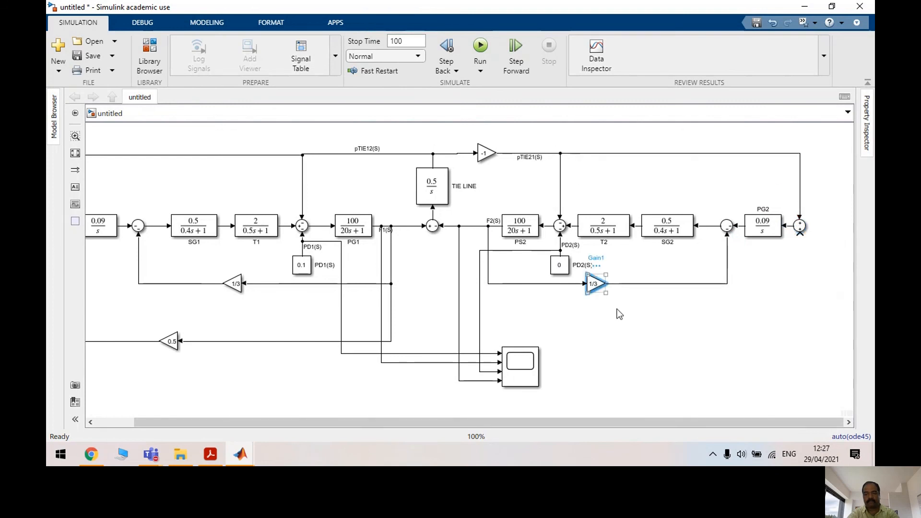
key(ctrl+c)
key(ctrl+v)
double_click(621, 331)
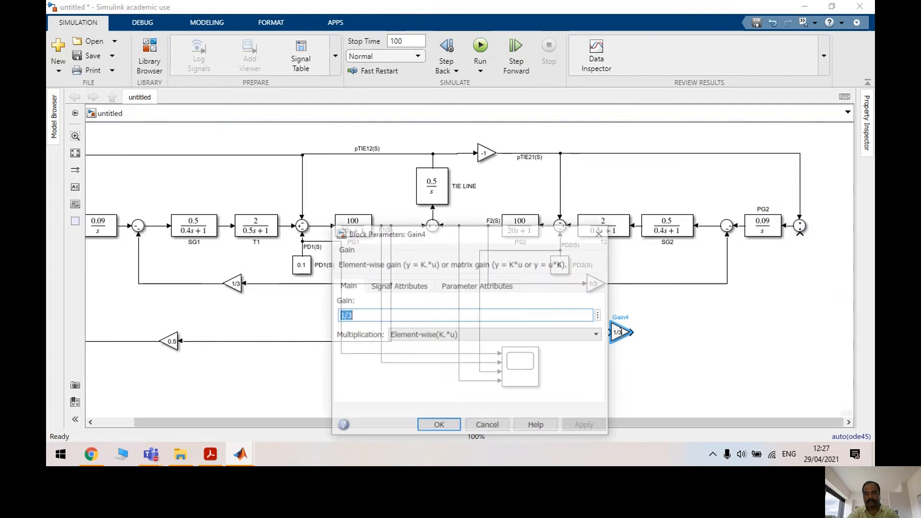
text(0.5)
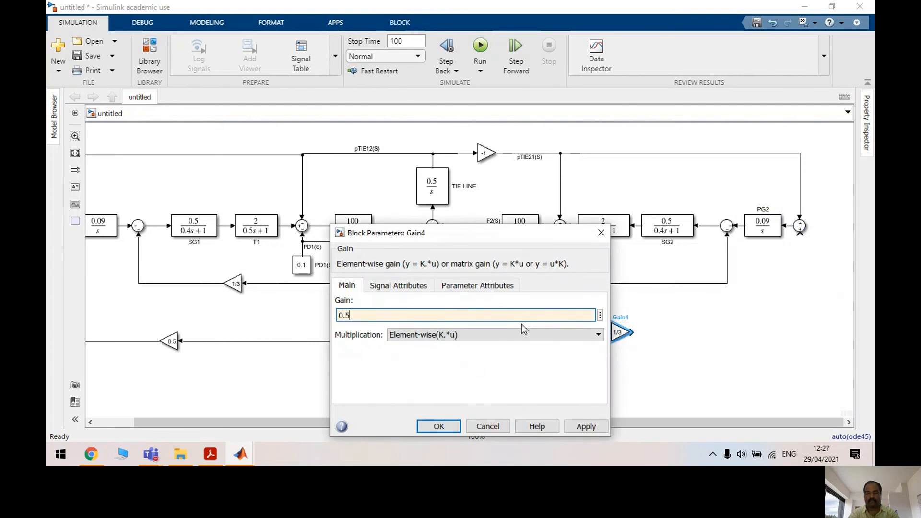
click(587, 426)
click(488, 426)
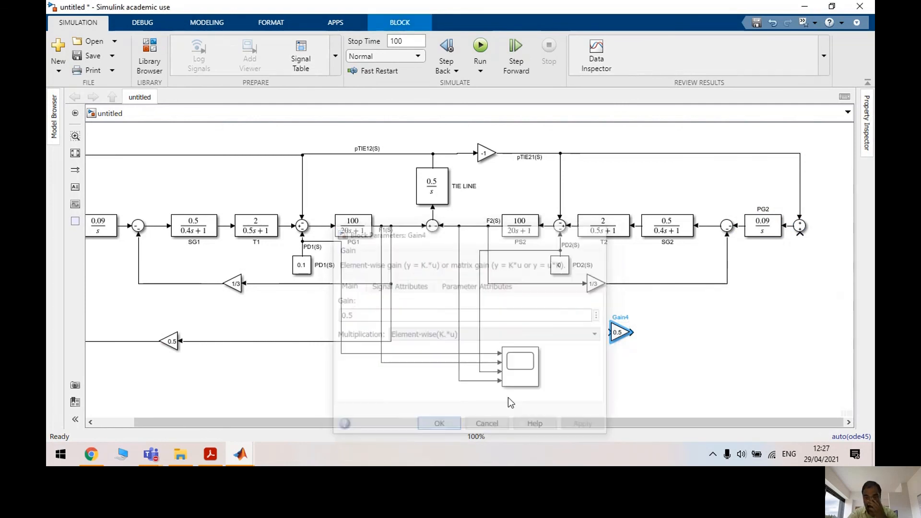
Place the 0.5 gain and wire it from F2(S) into the summing junction before PG2
drag(617, 332, 481, 226)
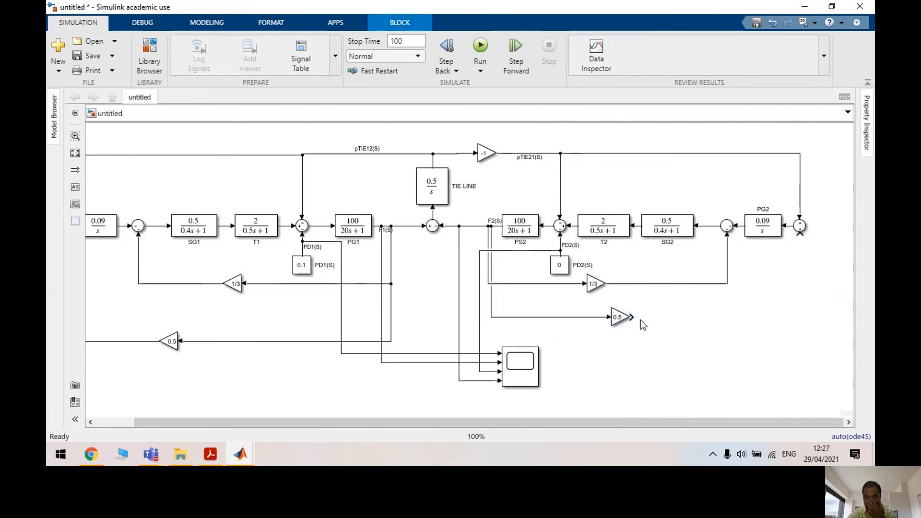
drag(635, 317, 800, 236)
drag(615, 424, 462, 423)
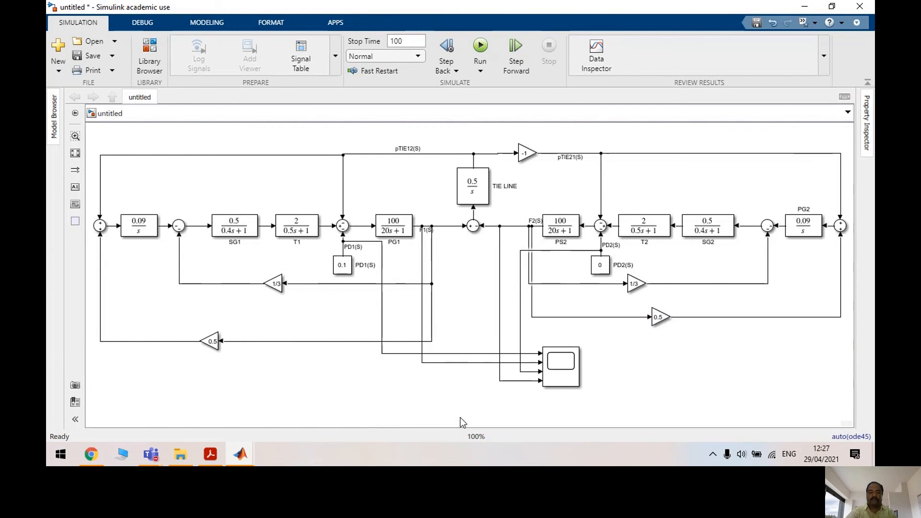
Rerun the 100-second simulation and open the Scope showing F1(S)'s growing oscillations
click(480, 46)
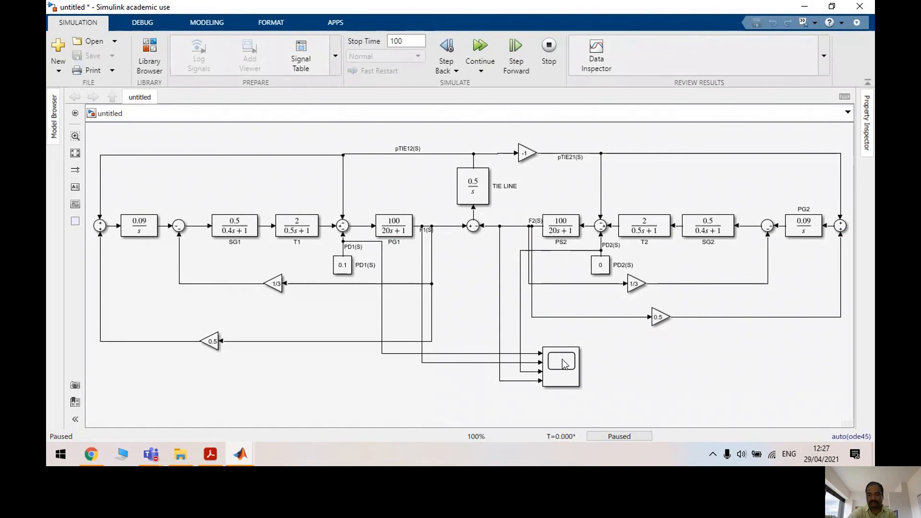
click(475, 51)
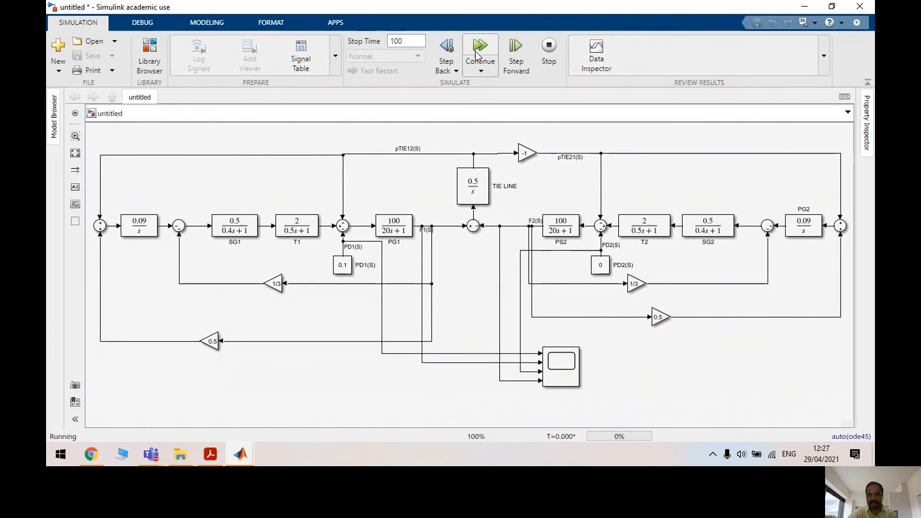
double_click(560, 360)
double_click(554, 364)
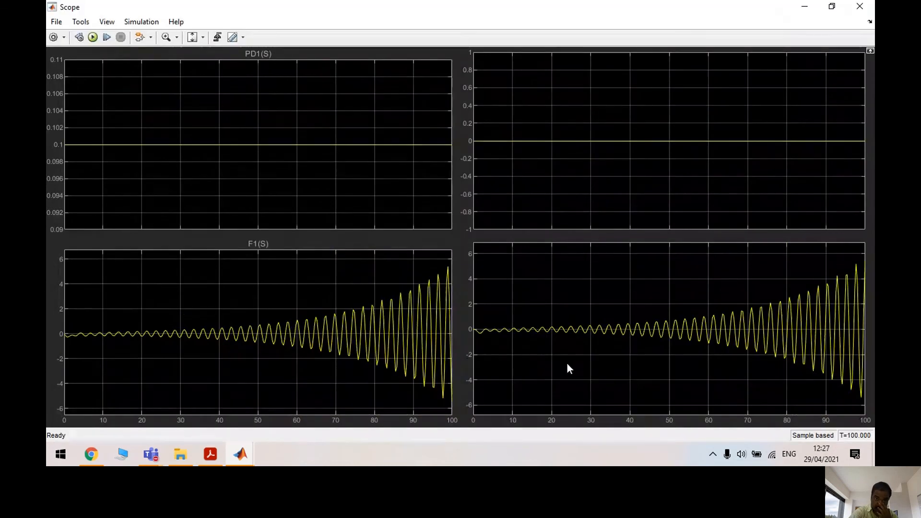
Autoscale the scope's frequency plots, then minimize the Scope to return to the two-area model diagram
click(192, 37)
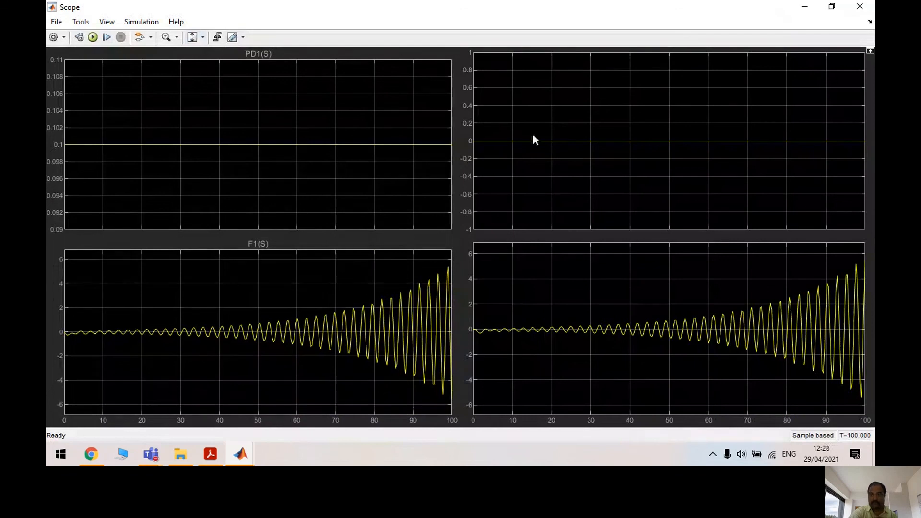
click(806, 7)
click(675, 269)
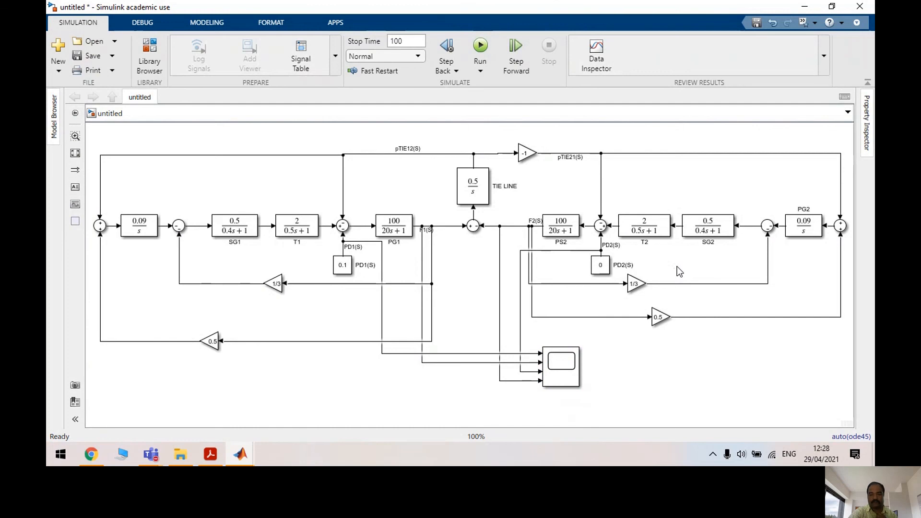
Bring the Teams call window forward over the Simulink model and stop screen sharing
click(151, 455)
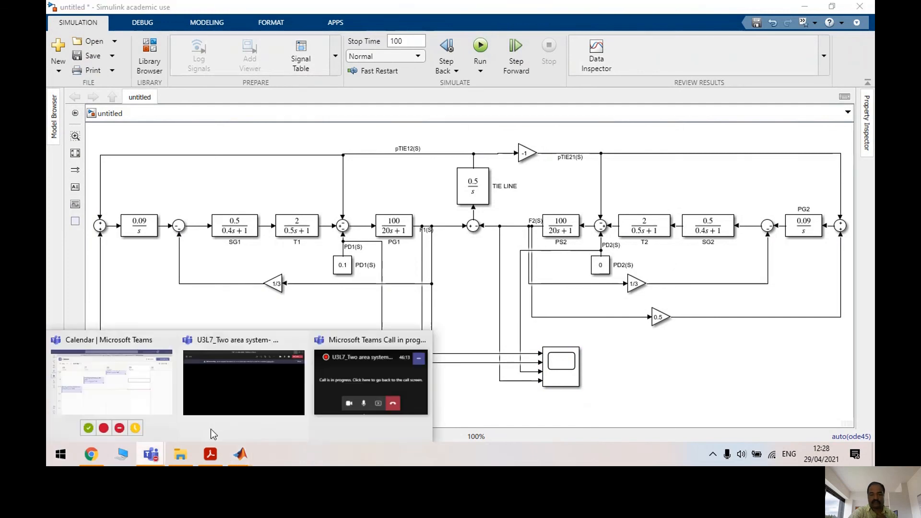
mouse_move(334, 384)
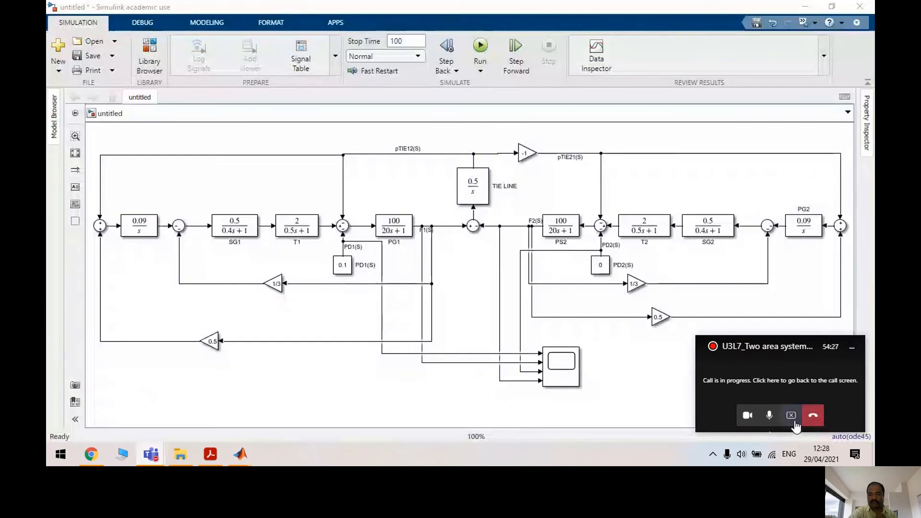
click(791, 415)
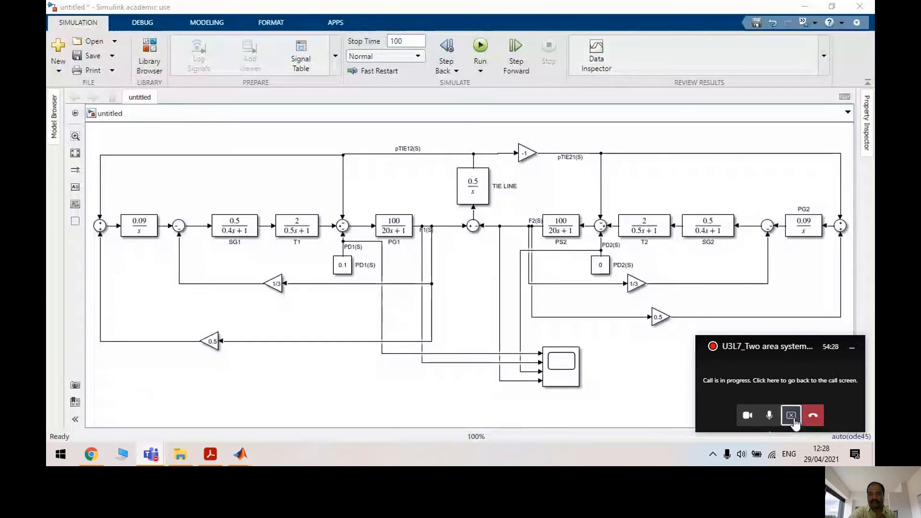
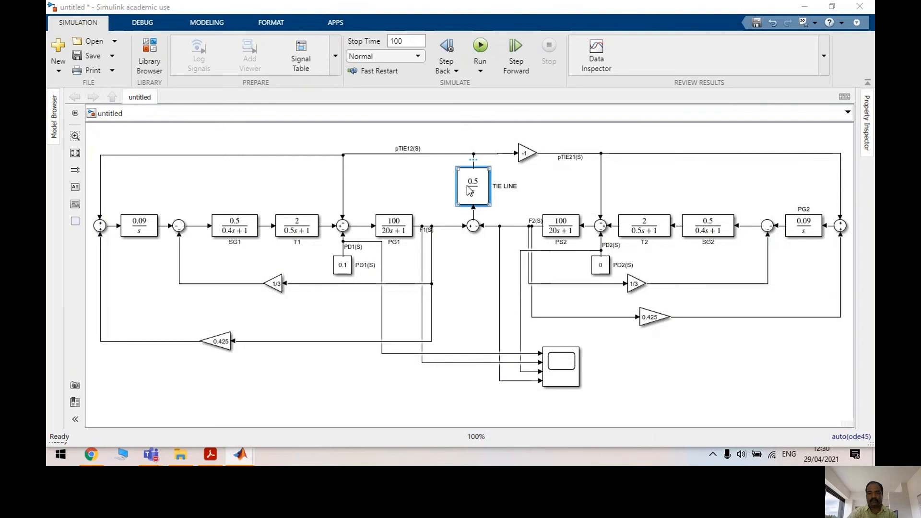
Change the TIE LINE block's numerator from 0.5 to 0.2
double_click(470, 190)
click(555, 156)
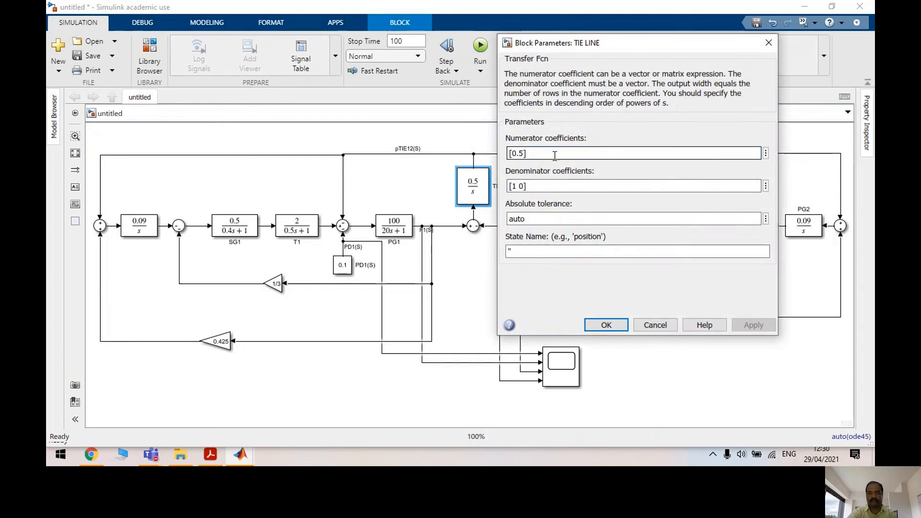
key(BackSpace)
text(2)
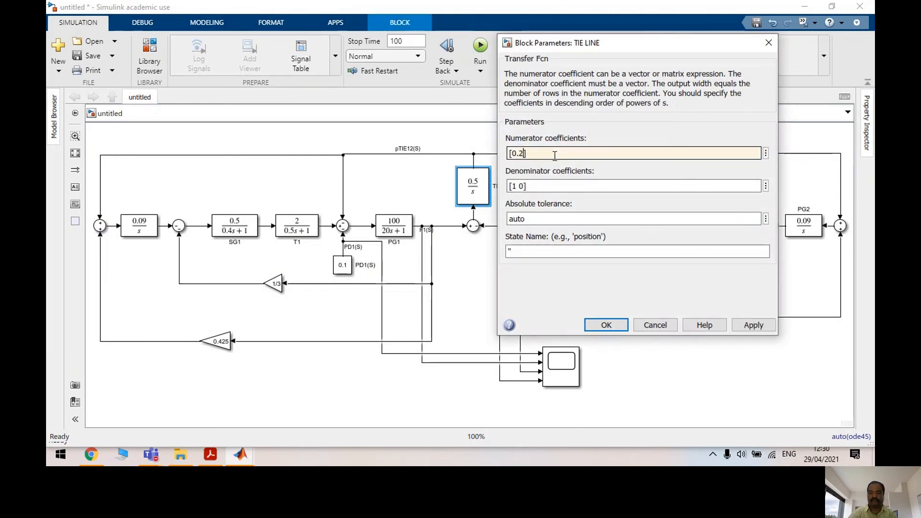
click(754, 325)
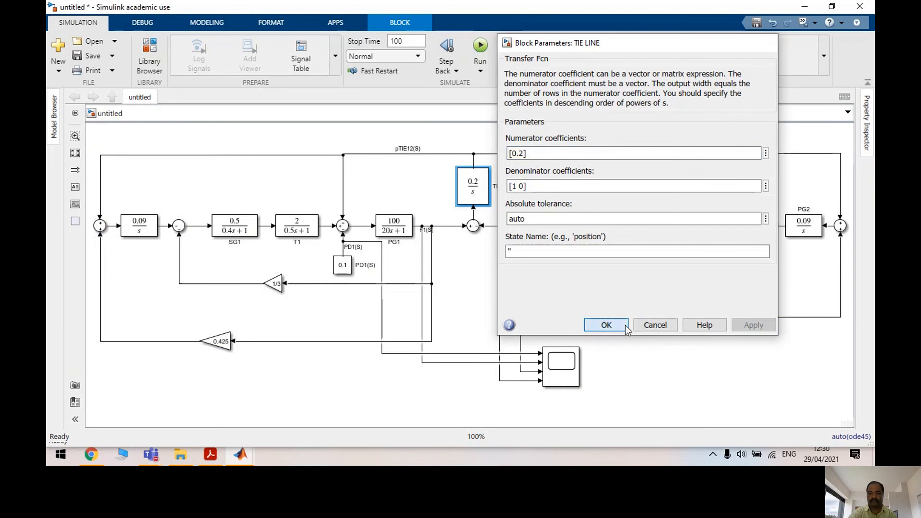
click(609, 325)
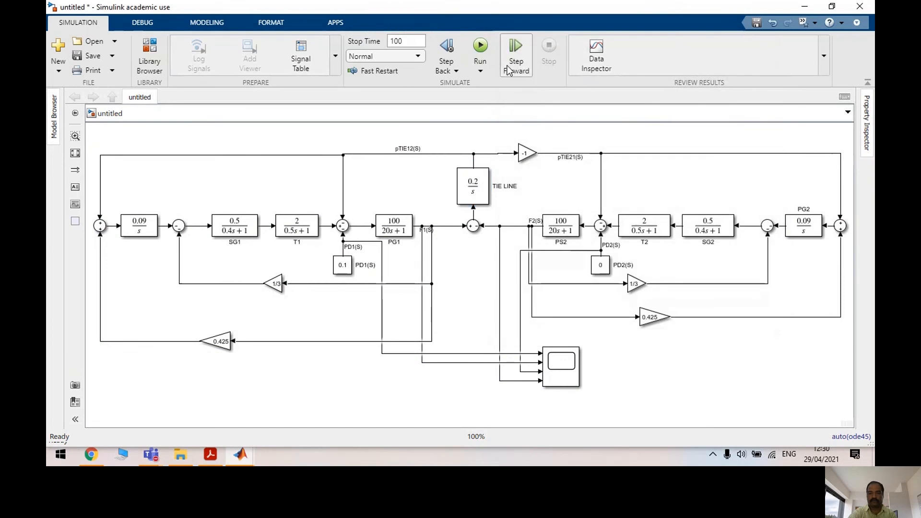
Run the simulation and review both area frequency deviations in the Scope
click(486, 48)
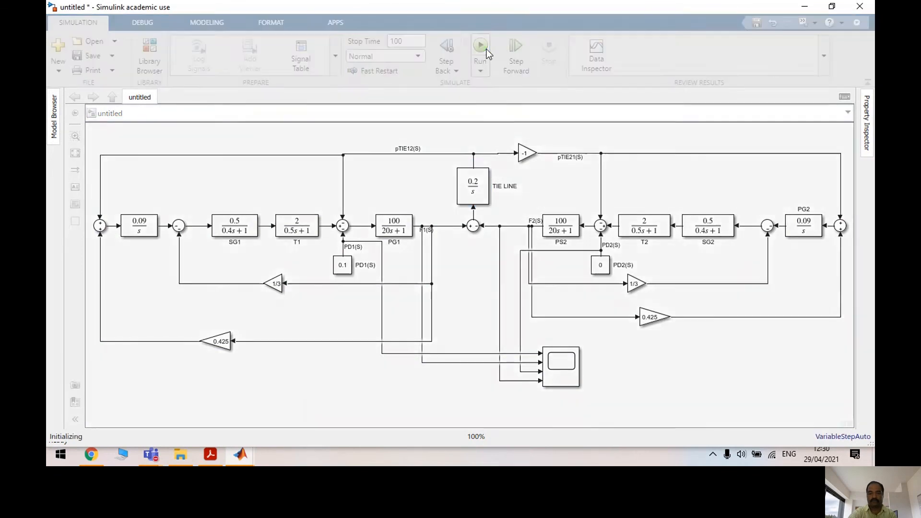
click(477, 54)
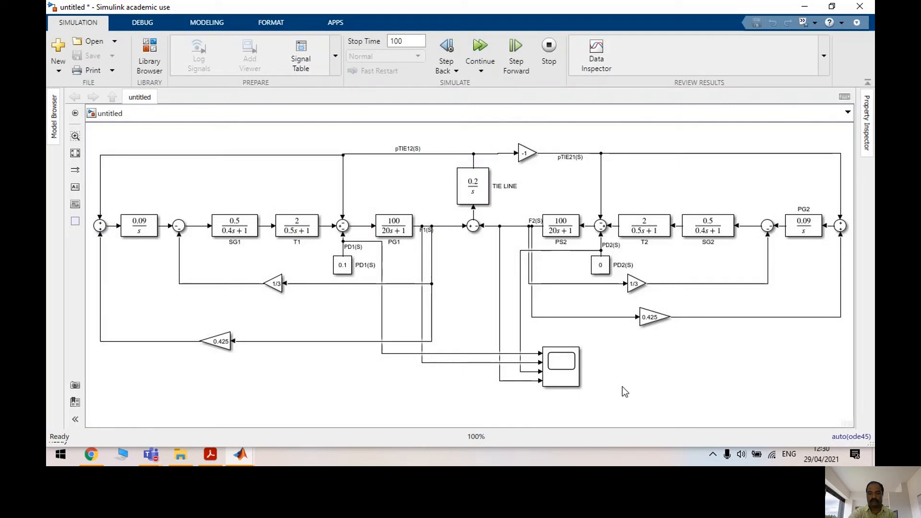
click(559, 371)
double_click(560, 372)
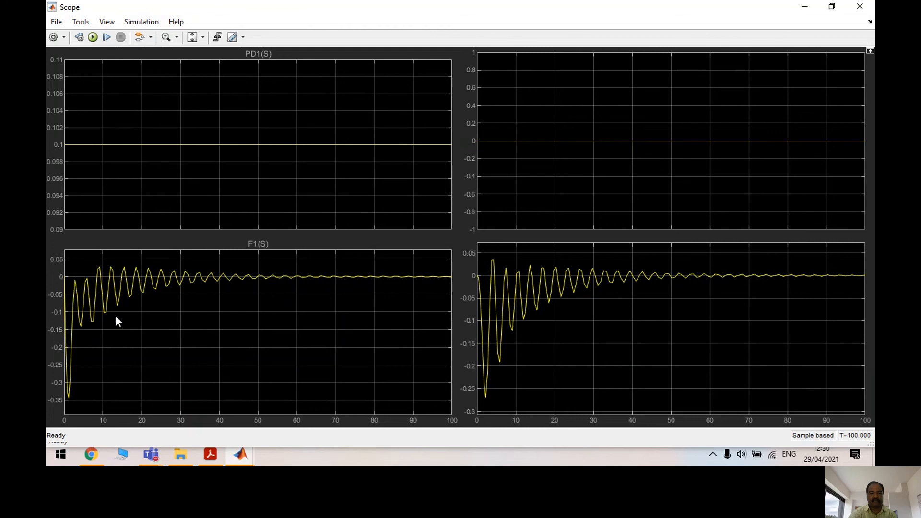
click(860, 10)
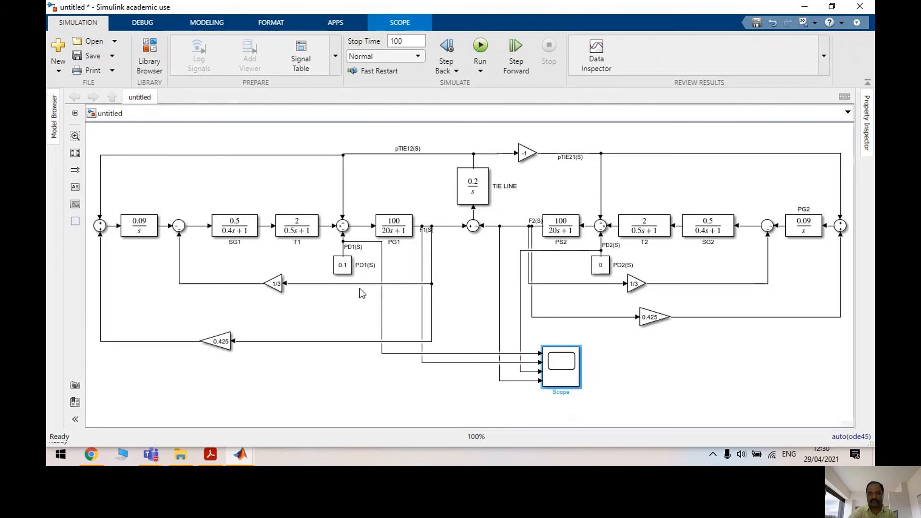
click(342, 266)
click(575, 380)
double_click(562, 366)
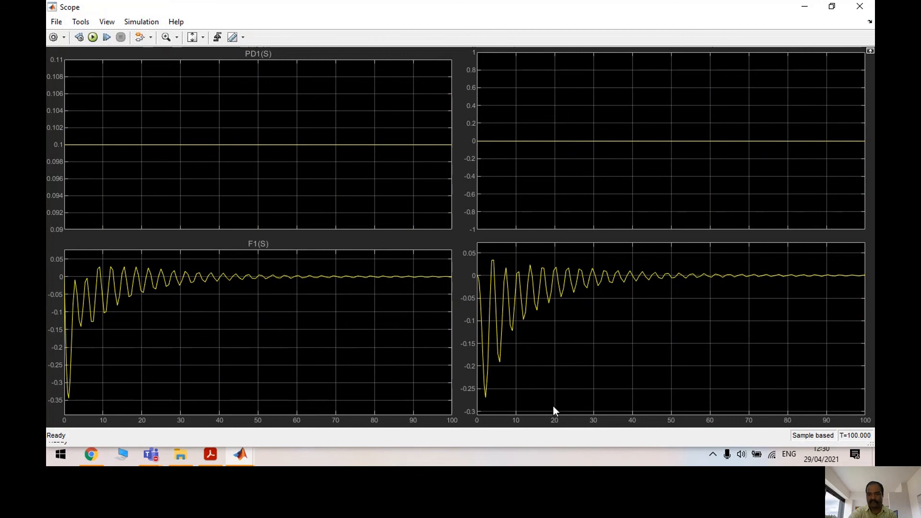
Change the PD1(S) constant value from 0.1 to 0.3
click(860, 6)
double_click(343, 265)
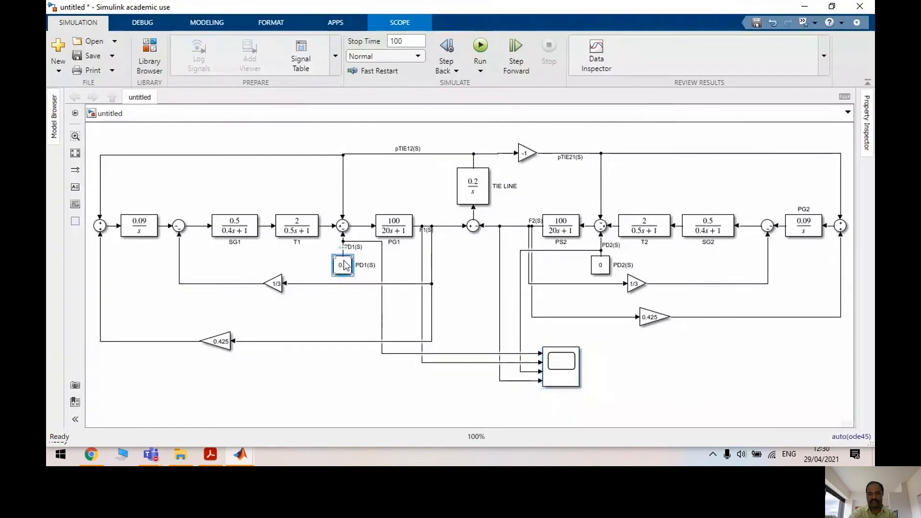
click(395, 275)
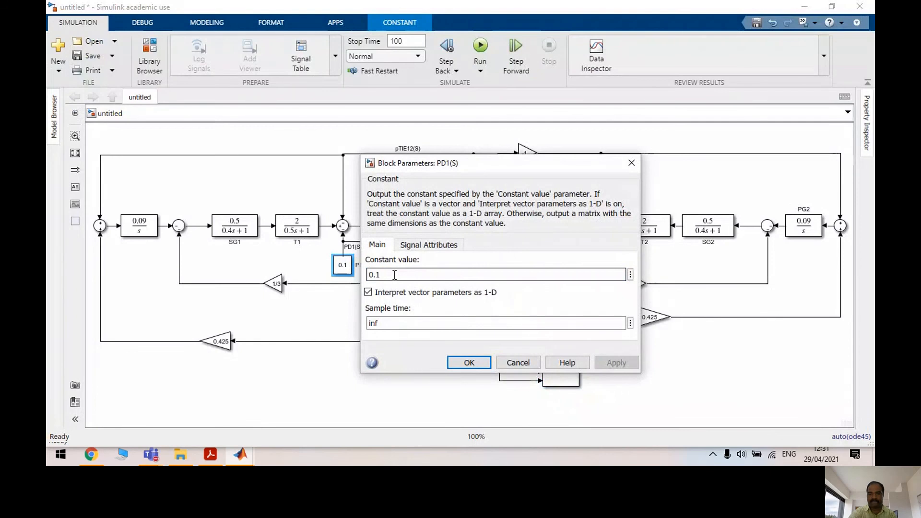
key(BackSpace)
text(3)
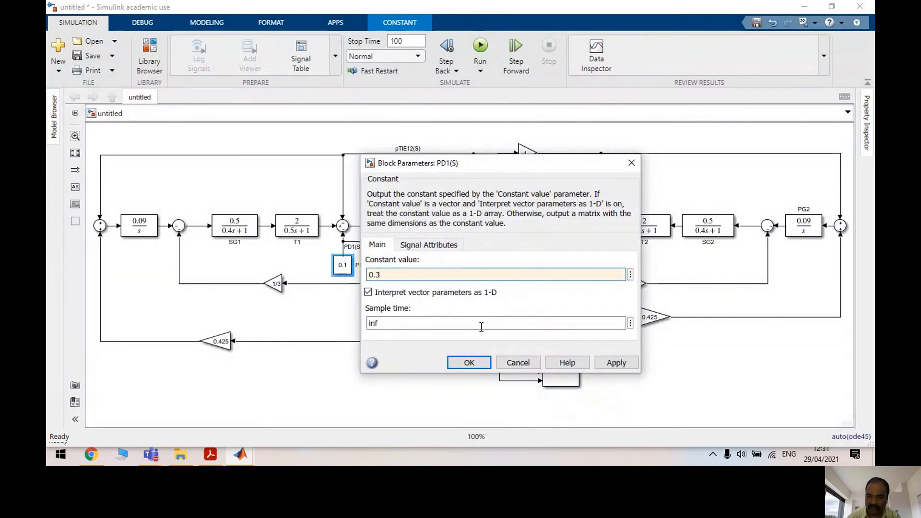
click(609, 361)
click(518, 363)
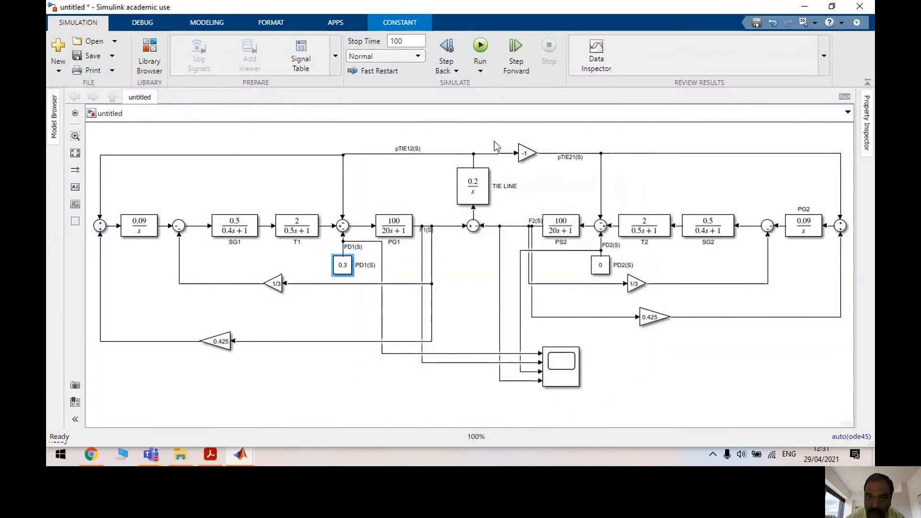
Rerun the model and inspect the larger oscillating frequency dips in the Scope
click(482, 45)
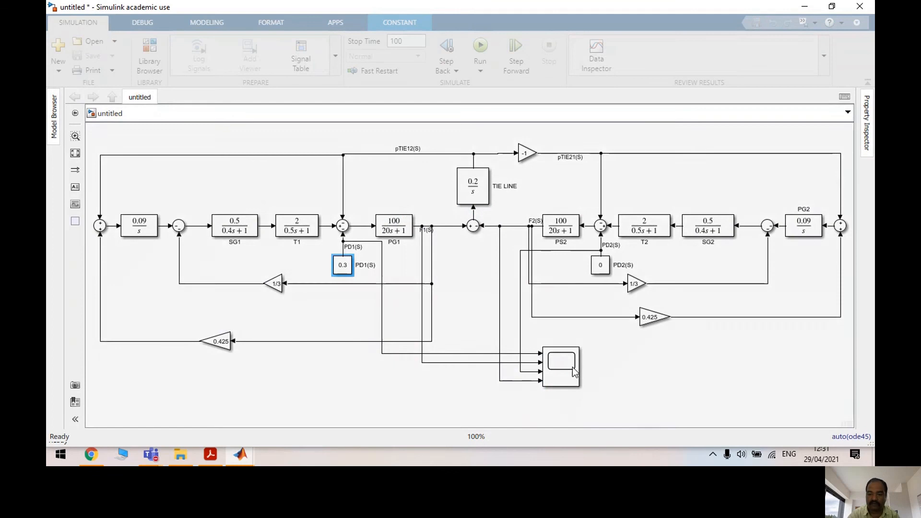
click(572, 367)
double_click(572, 367)
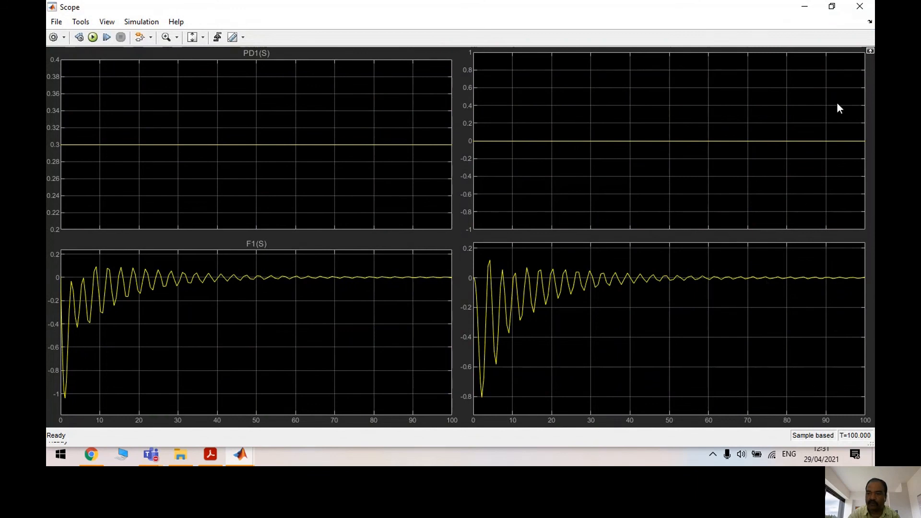
click(813, 9)
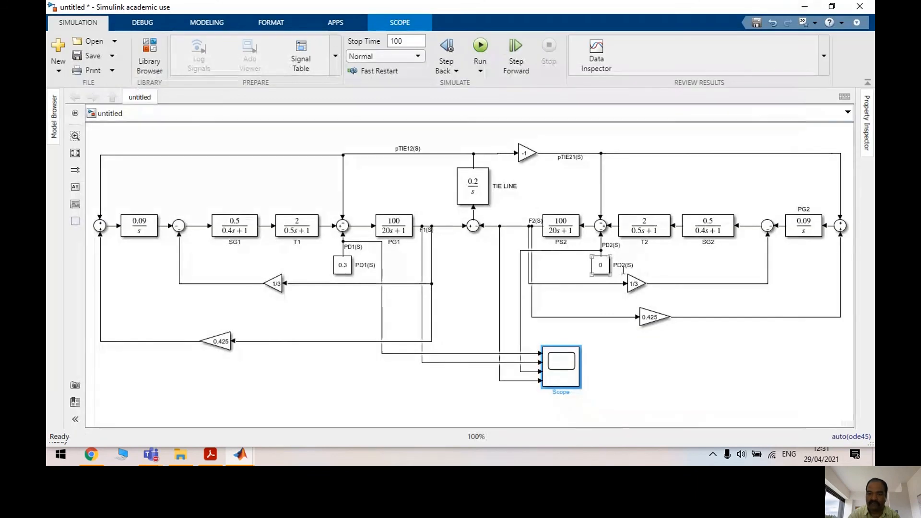
Set the PD2(S) constant value to 0.2
click(602, 270)
double_click(602, 269)
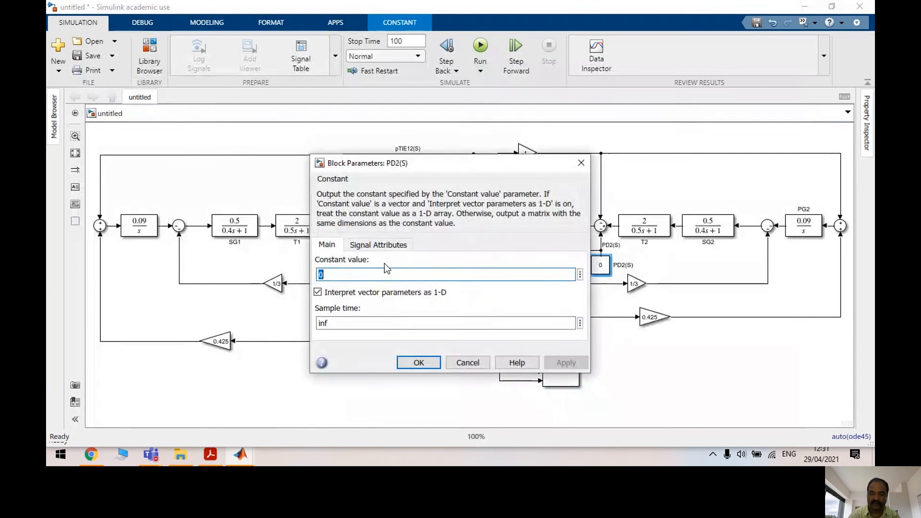
text(0.2)
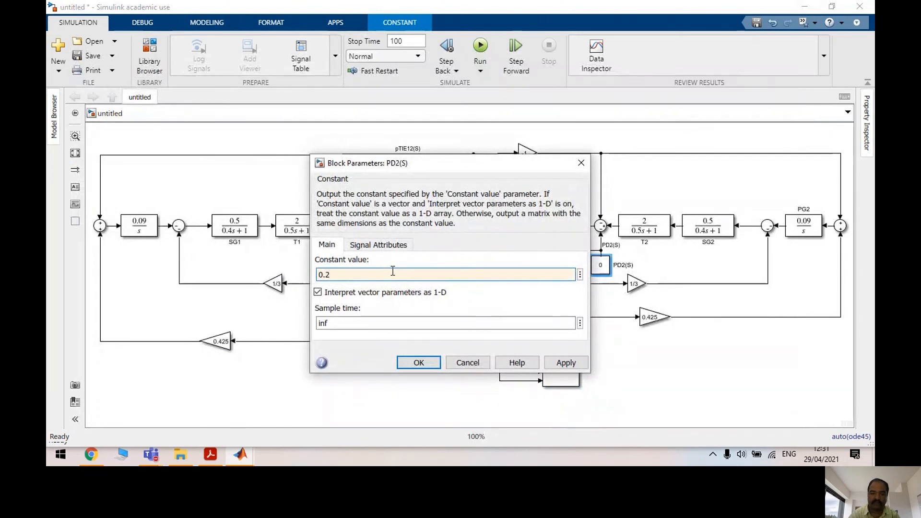
click(567, 364)
click(418, 363)
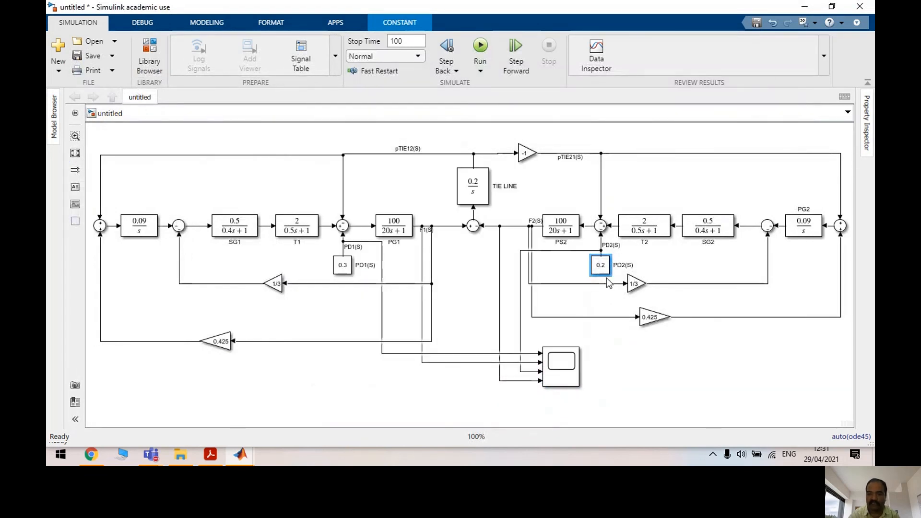
Run the simulation and view the frequency response plots in the Scope
click(481, 47)
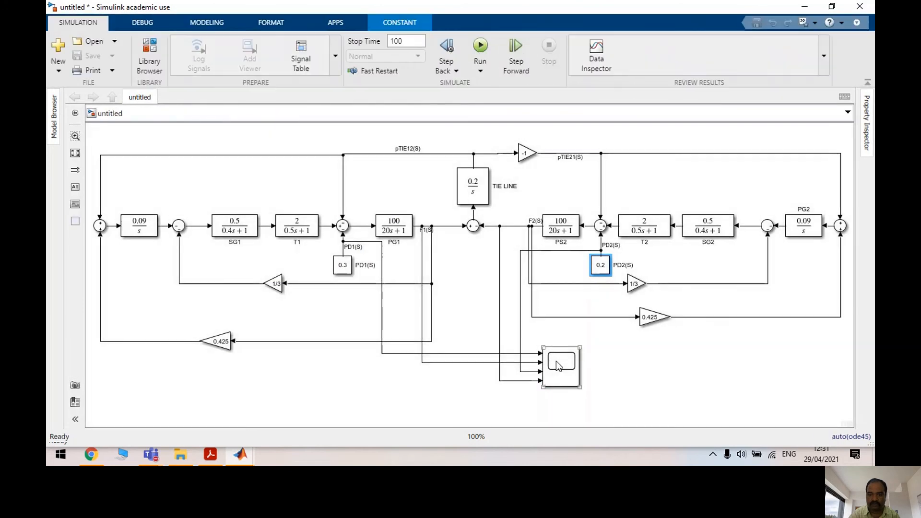
click(556, 363)
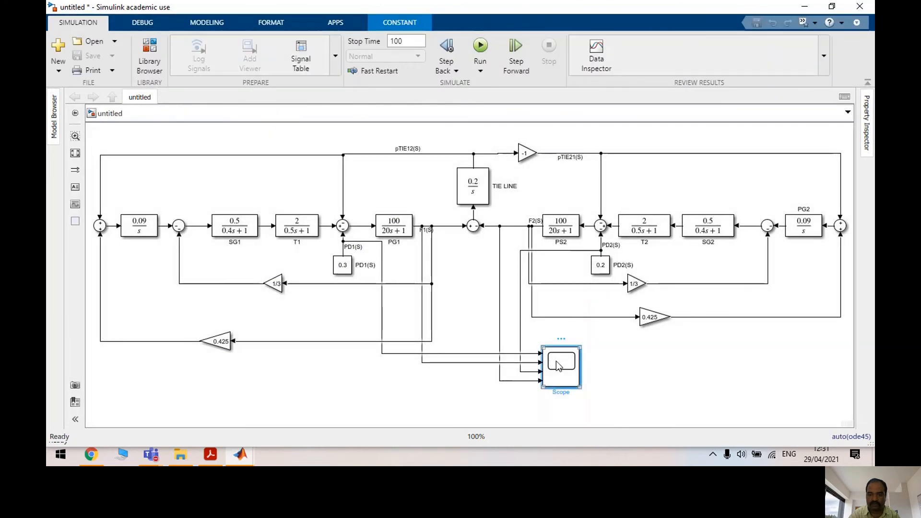
double_click(556, 361)
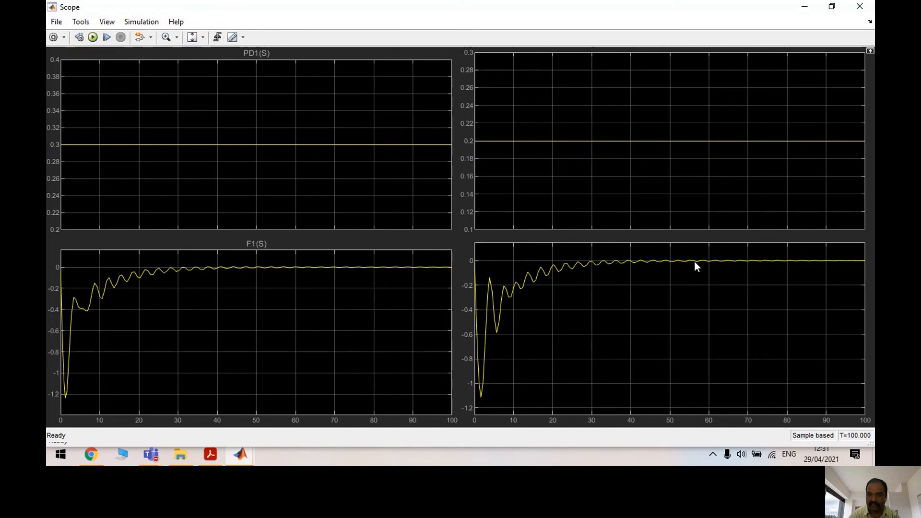
click(806, 6)
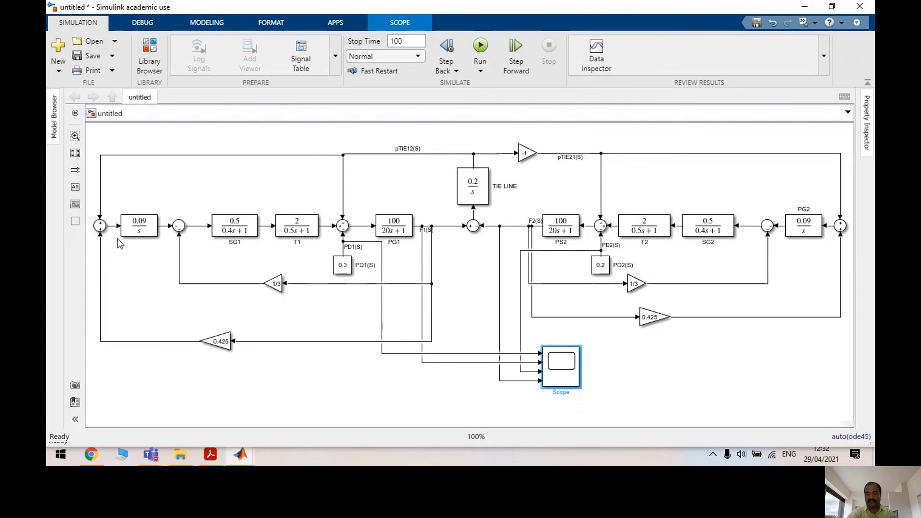
Change PD1(S) to 1.2 and review the resulting frequency responses in the Scope
double_click(343, 265)
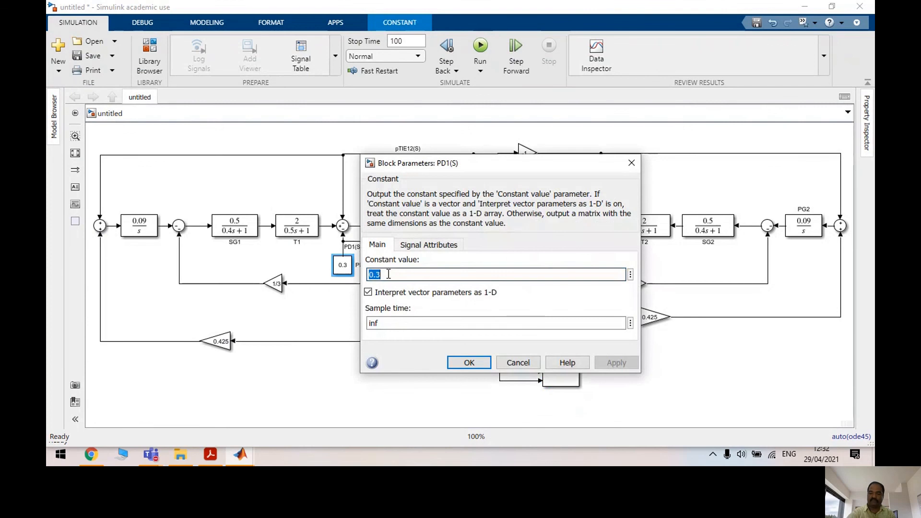
text(1.2)
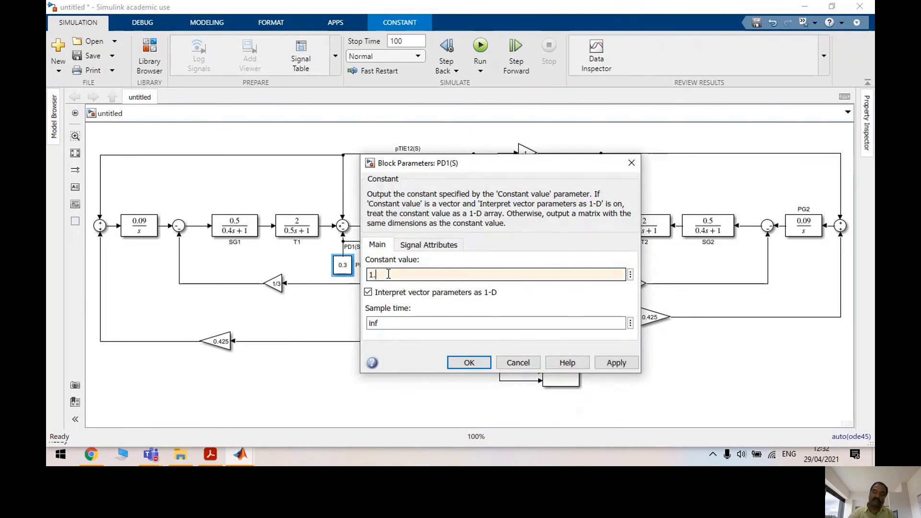
click(617, 363)
click(478, 363)
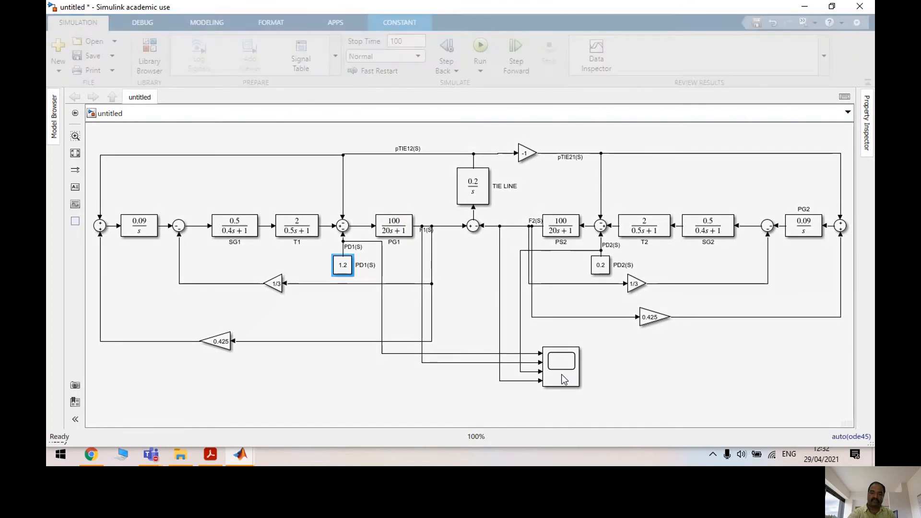
double_click(564, 379)
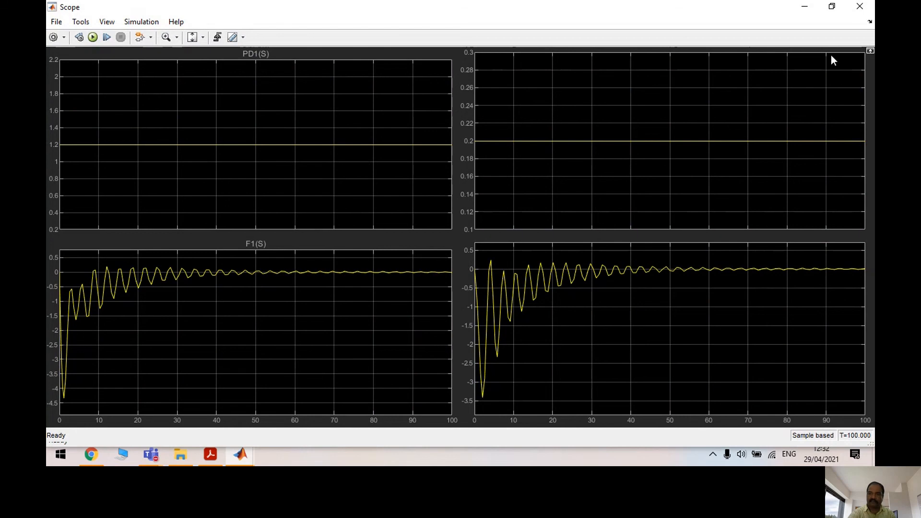
click(861, 8)
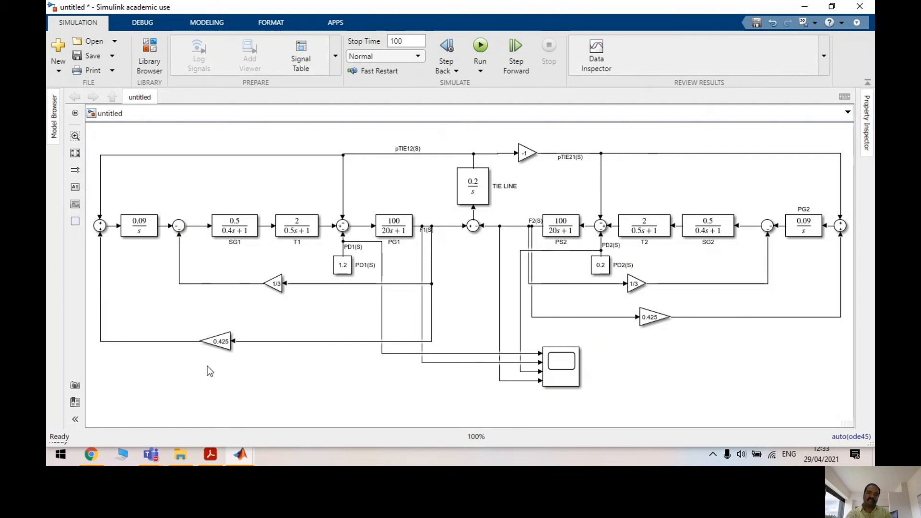
click(485, 179)
click(409, 230)
click(745, 195)
Switch to the ongoing Teams meeting call window and stop screen sharing
click(152, 456)
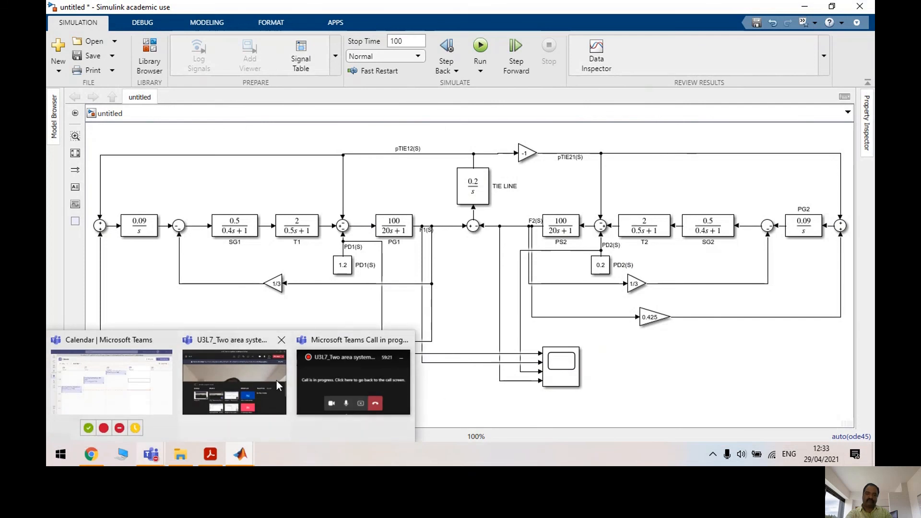
mouse_move(275, 379)
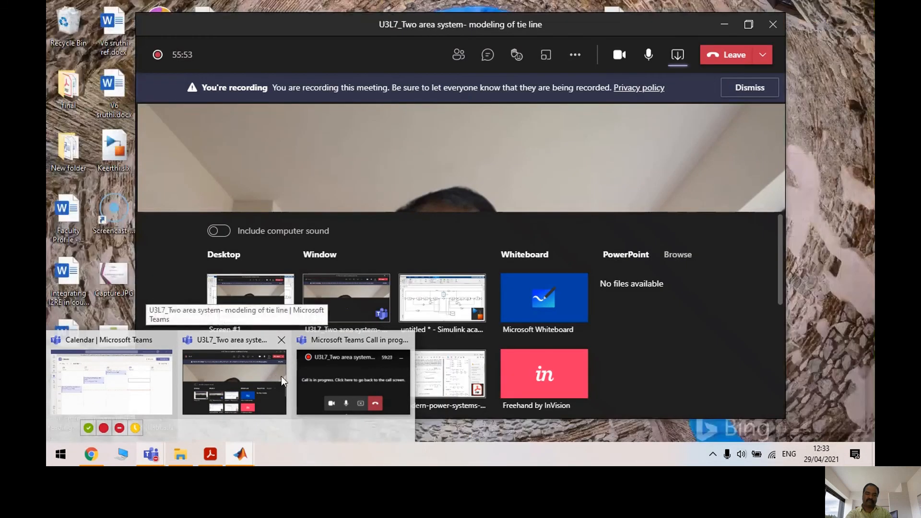
click(339, 363)
click(790, 417)
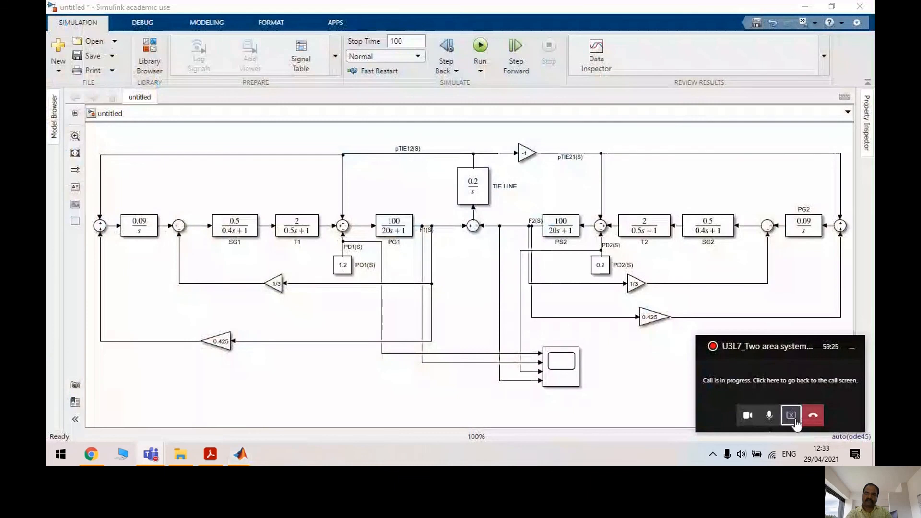